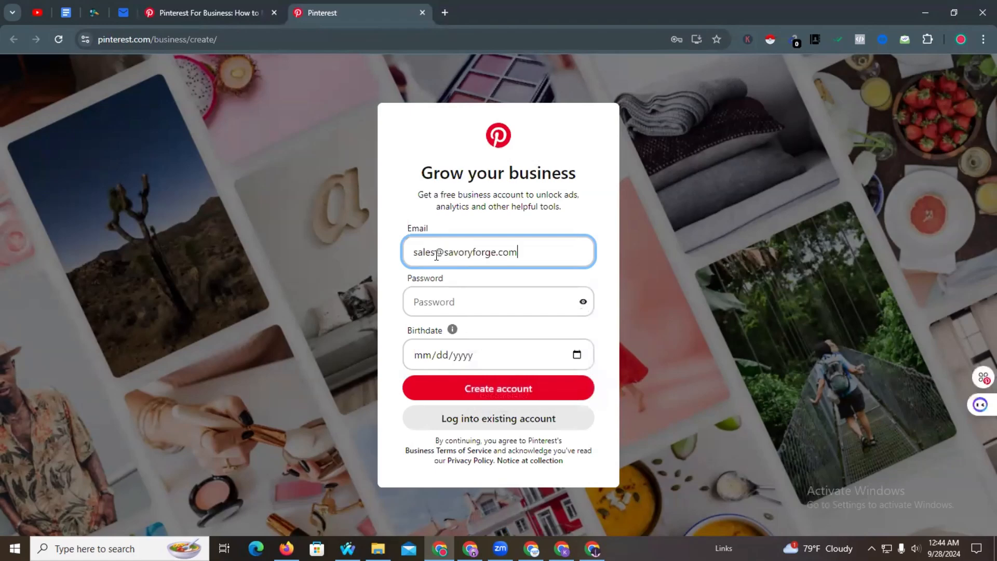
- Enter the account password and a birthdate, then create the Pinterest business account
{"action": "left_click", "coordinate": [444, 298]}
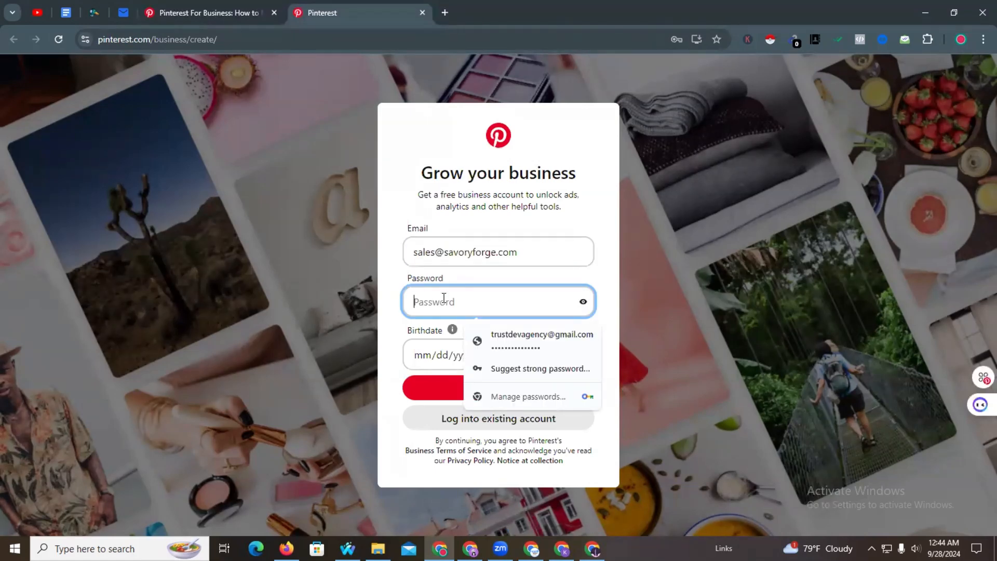
{"action": "type", "text": "•••"}
{"action": "left_click", "coordinate": [431, 357]}
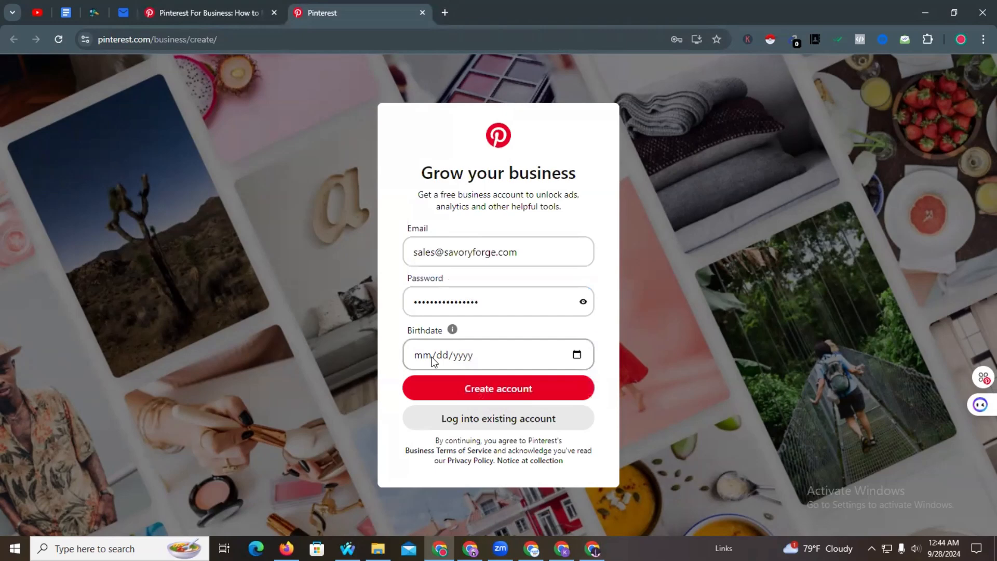
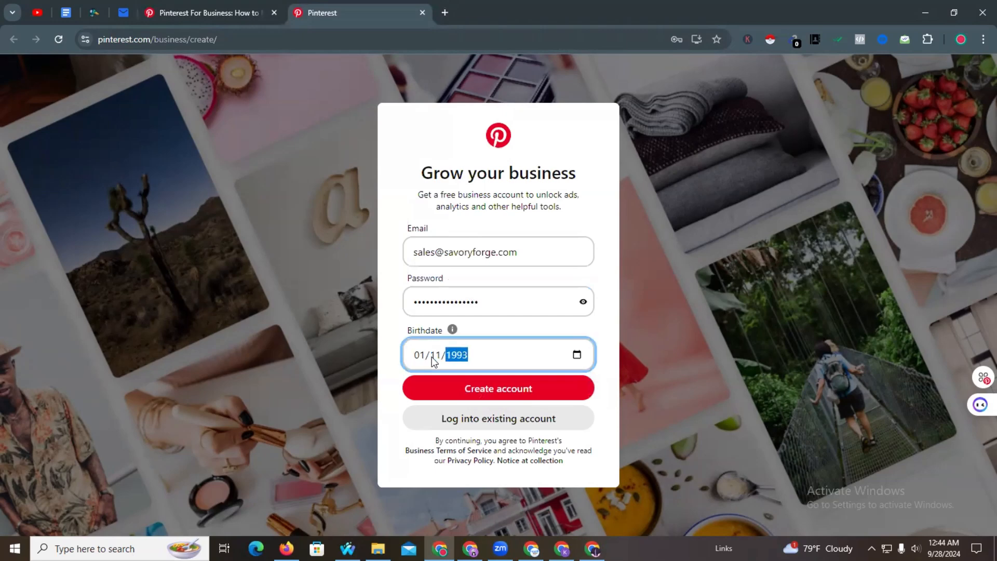
{"action": "left_click", "coordinate": [447, 395]}
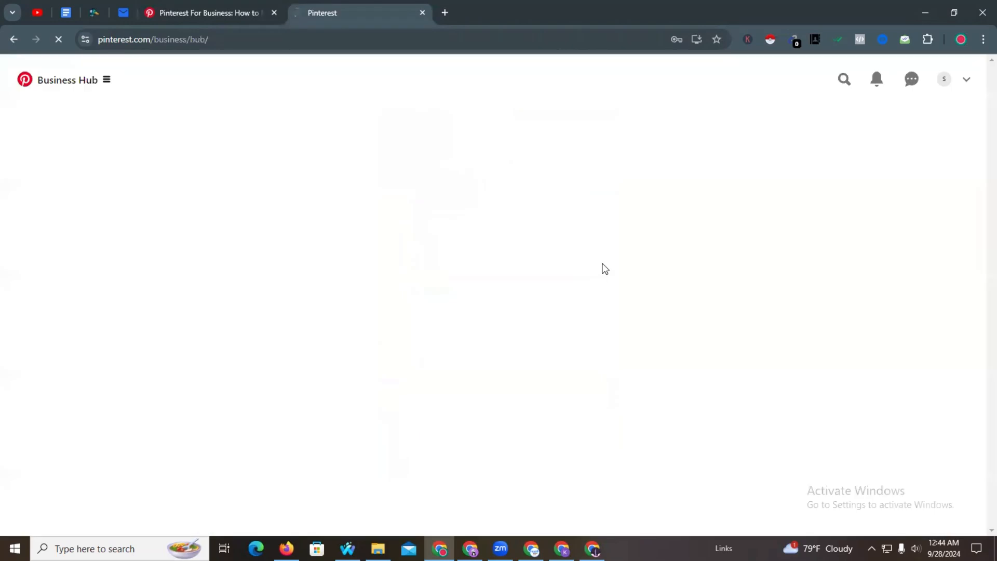
- Save the password, allow notifications, and describe the business as Other
{"action": "left_click", "coordinate": [645, 229]}
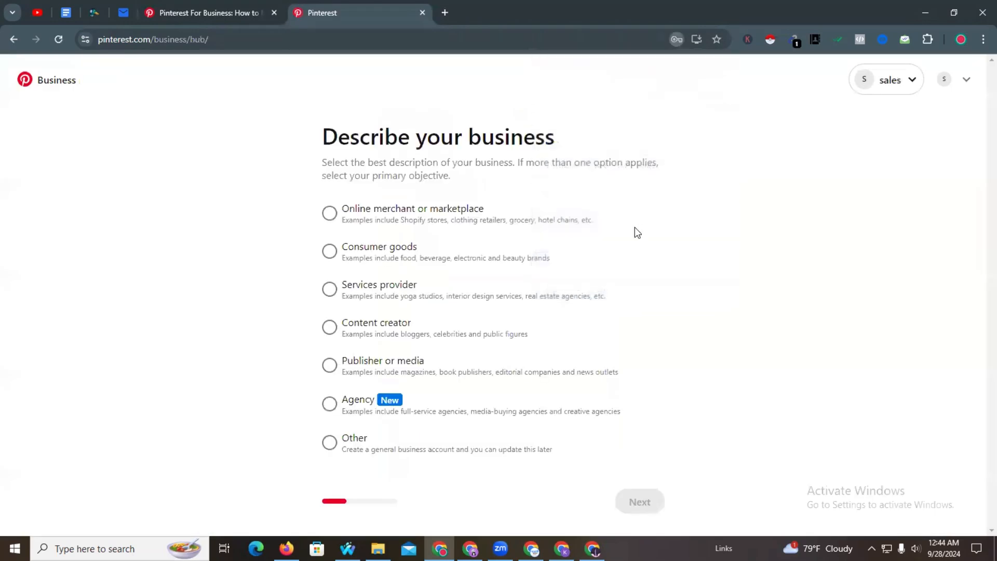
{"action": "left_click_drag", "start_coordinate": [318, 138], "coordinate": [607, 133]}
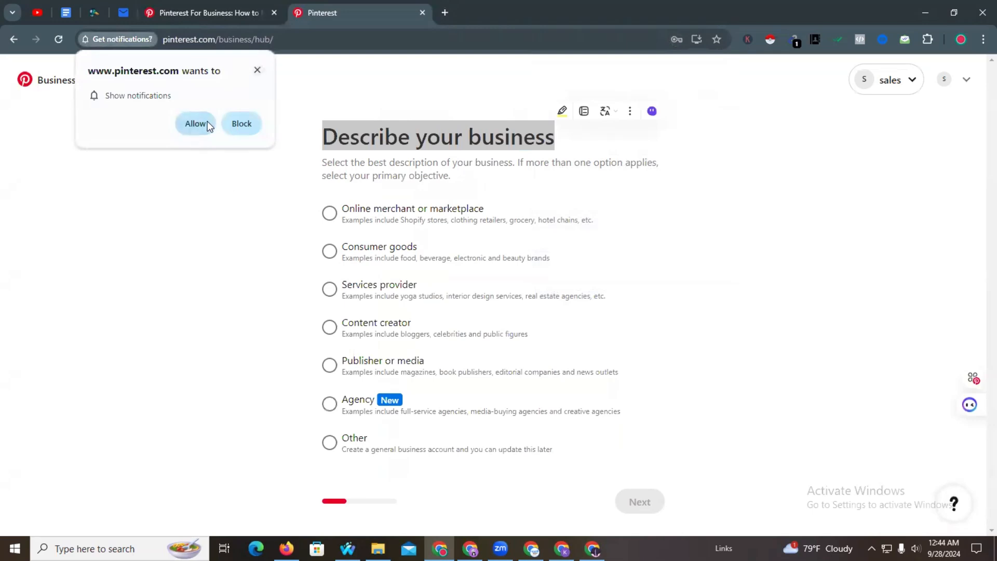
{"action": "left_click", "coordinate": [195, 123]}
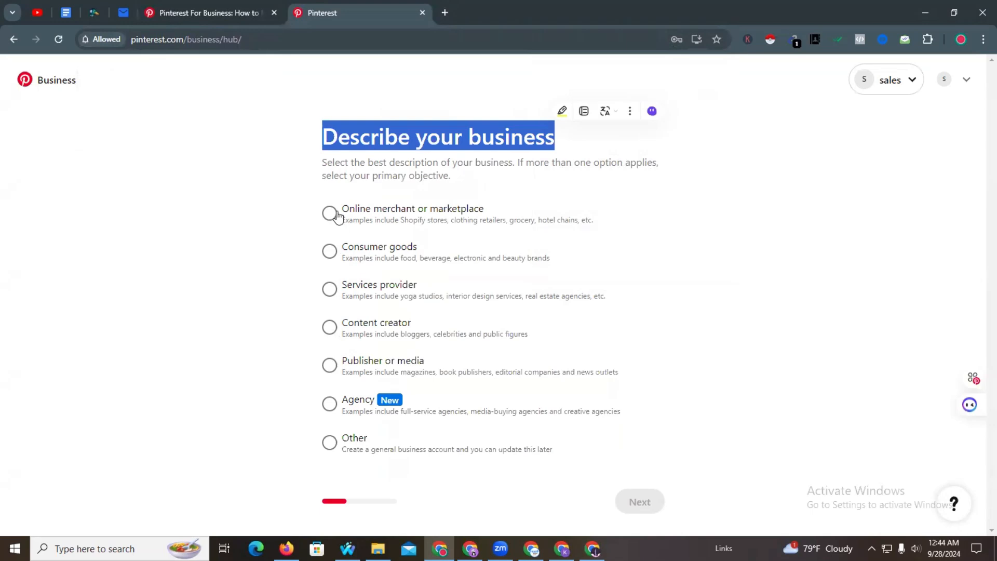
{"action": "left_click", "coordinate": [366, 178]}
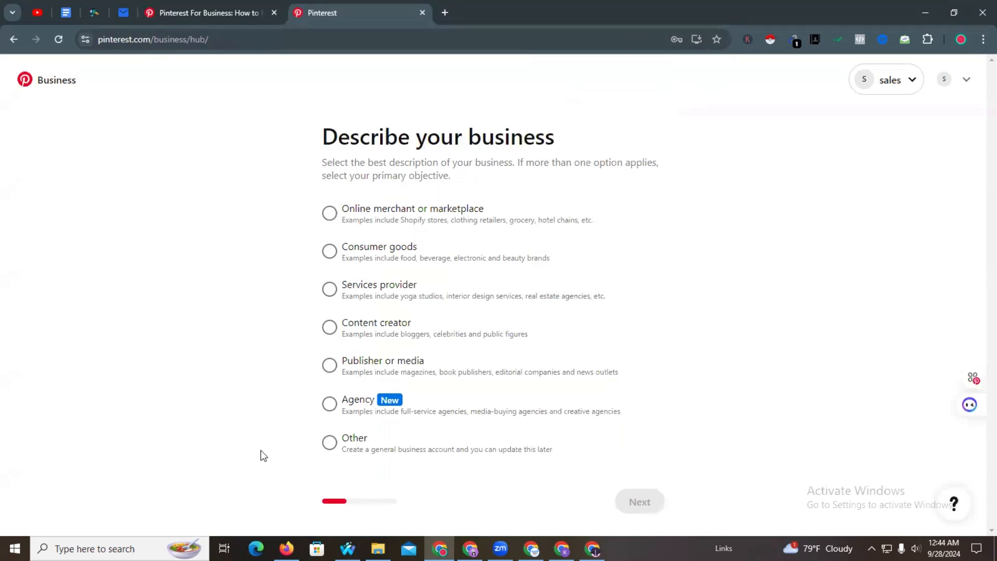
{"action": "left_click", "coordinate": [329, 442]}
{"action": "left_click", "coordinate": [643, 503]}
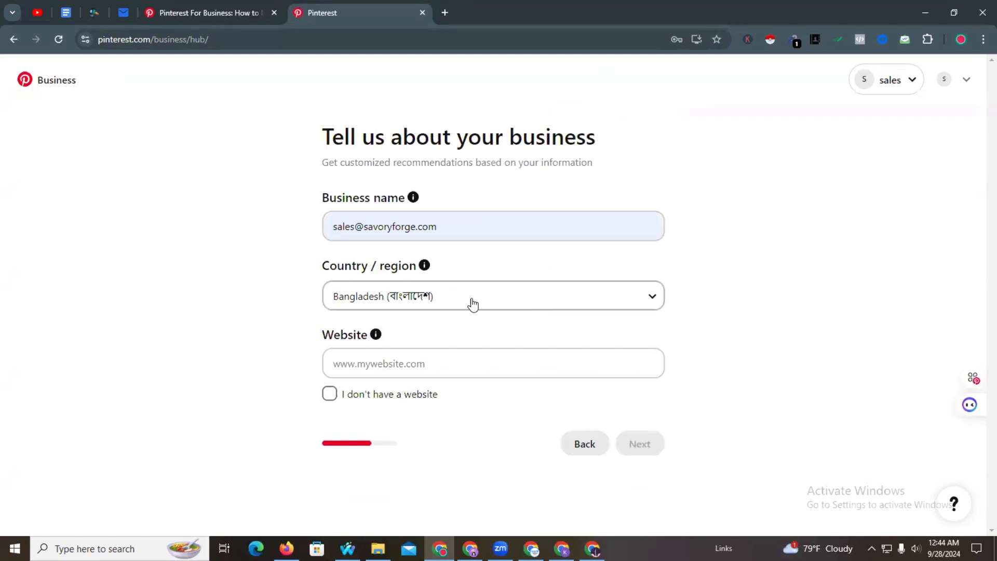
- Set the business website to savoryforge.com by trimming the pasted email, then continue
{"action": "left_click", "coordinate": [381, 360]}
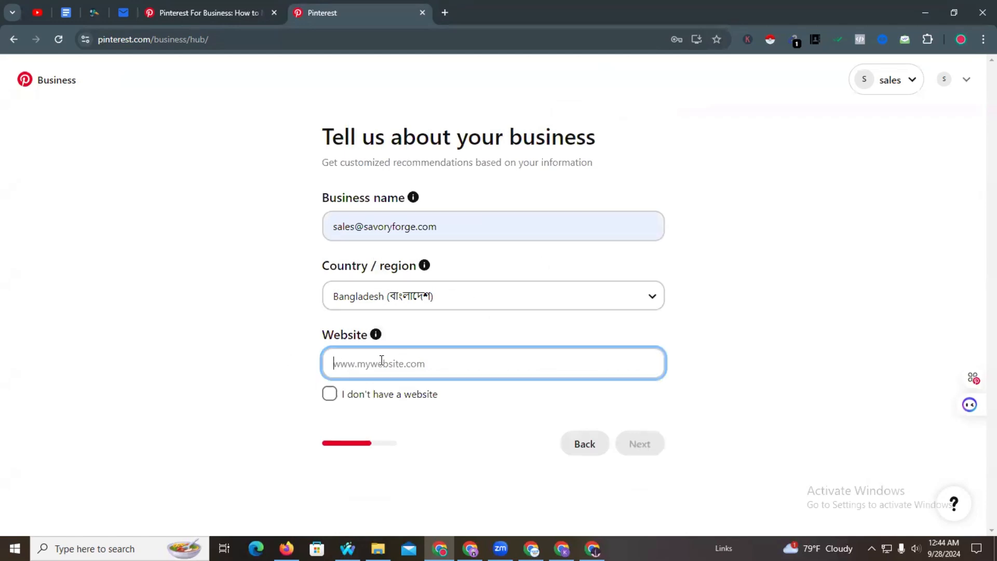
{"action": "key", "text": "super+v"}
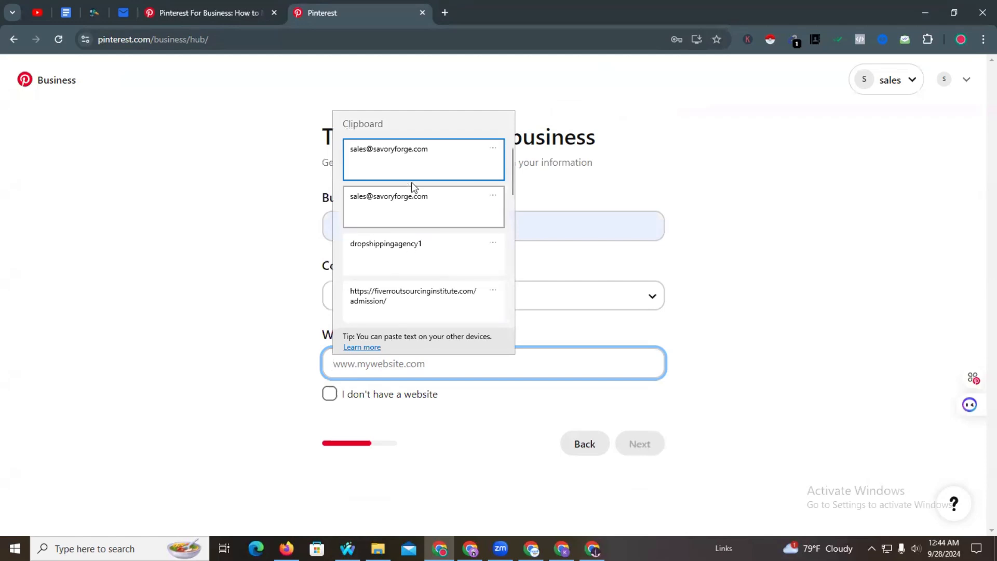
{"action": "left_click", "coordinate": [405, 162]}
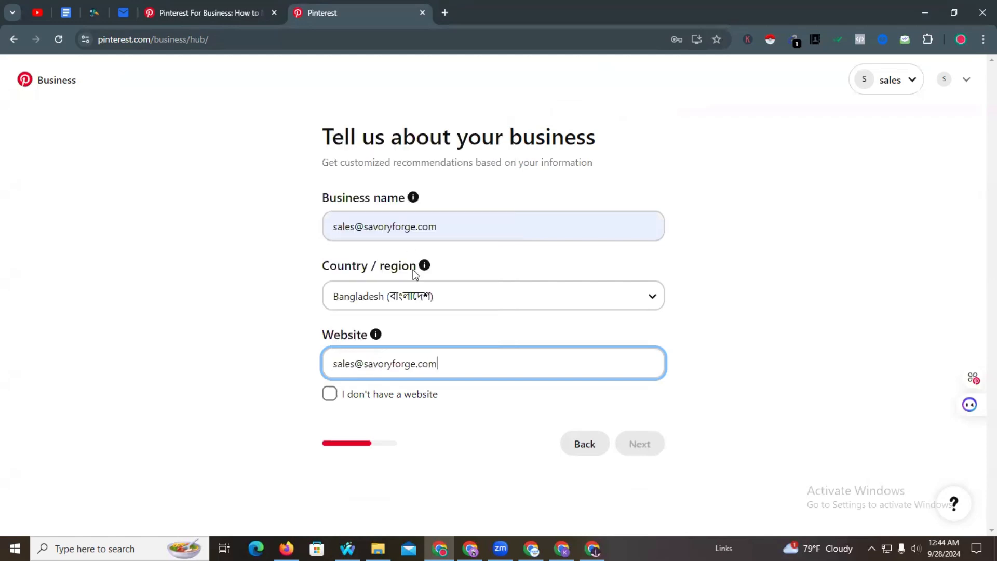
{"action": "left_click_drag", "start_coordinate": [365, 365], "coordinate": [258, 366]}
{"action": "key", "text": "BackSpace"}
{"action": "left_click", "coordinate": [360, 407]}
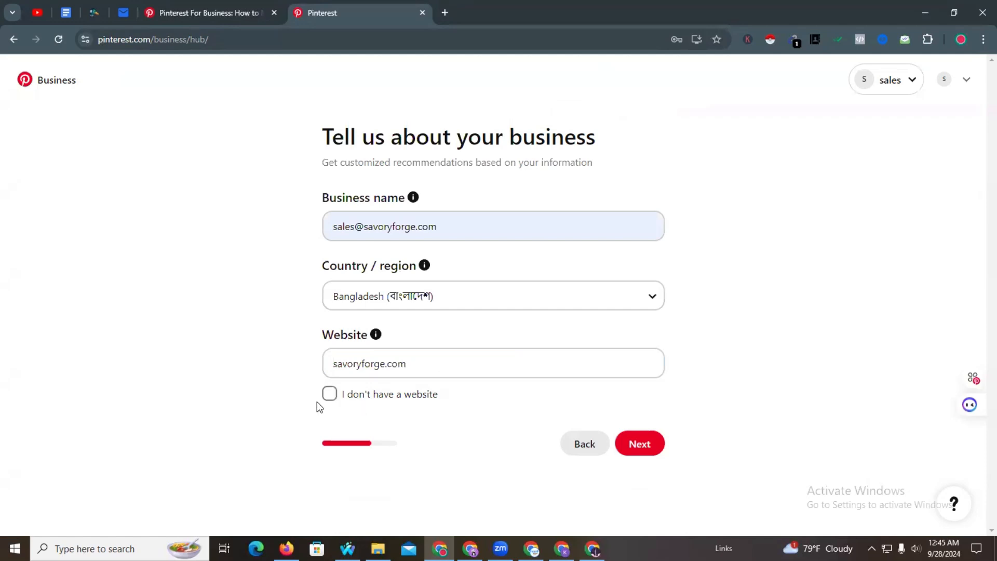
{"action": "left_click", "coordinate": [646, 444]}
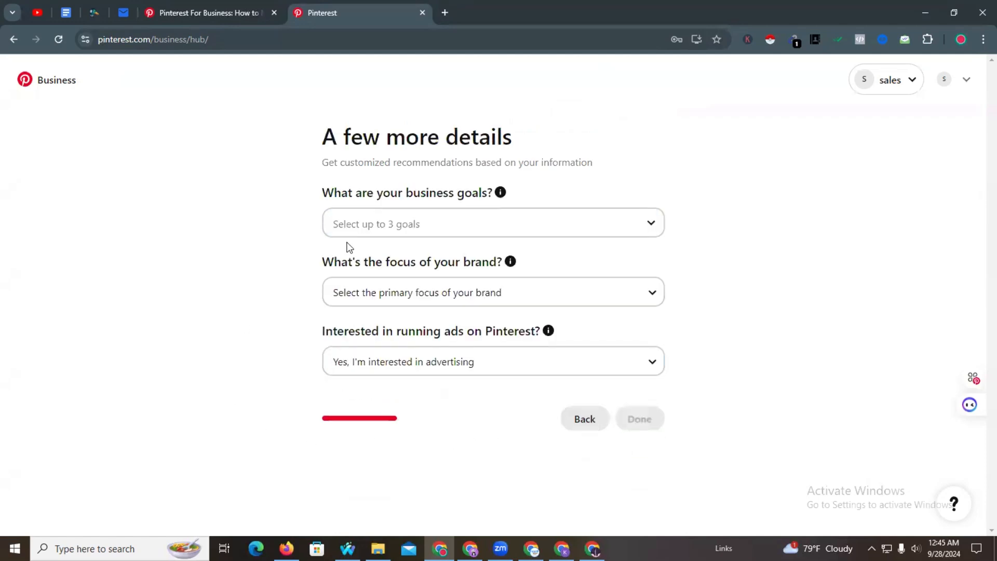
- Choose the goals Increase online sales, Drive traffic to your site and Grow brand awareness
{"action": "left_click", "coordinate": [376, 224]}
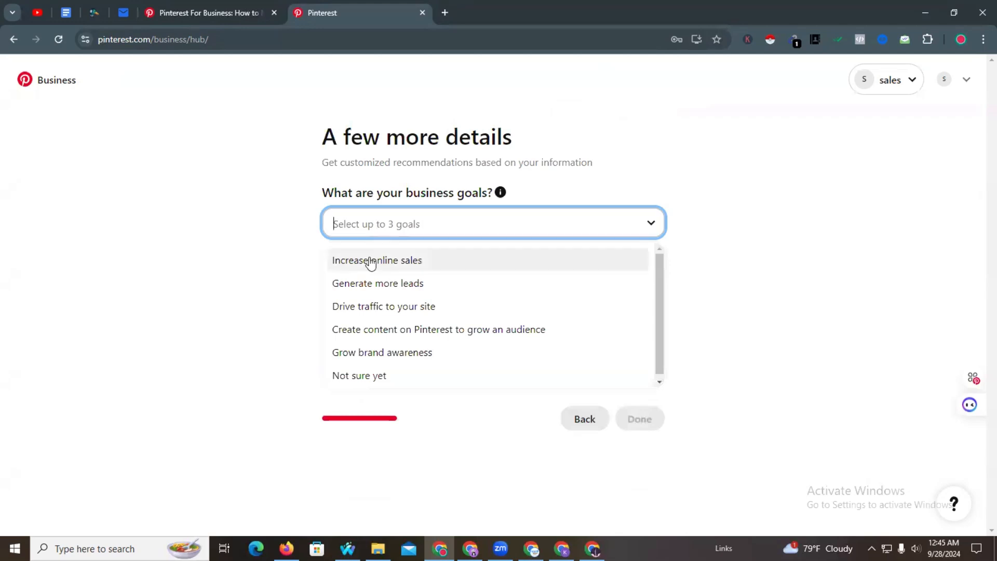
{"action": "left_click", "coordinate": [370, 262]}
{"action": "left_click", "coordinate": [492, 220]}
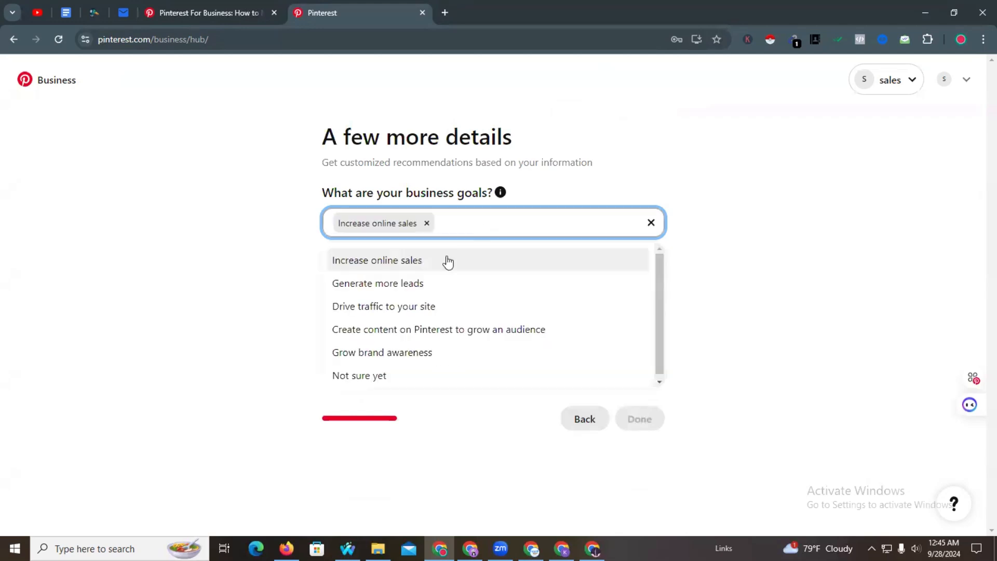
{"action": "left_click", "coordinate": [346, 310]}
{"action": "left_click", "coordinate": [569, 224]}
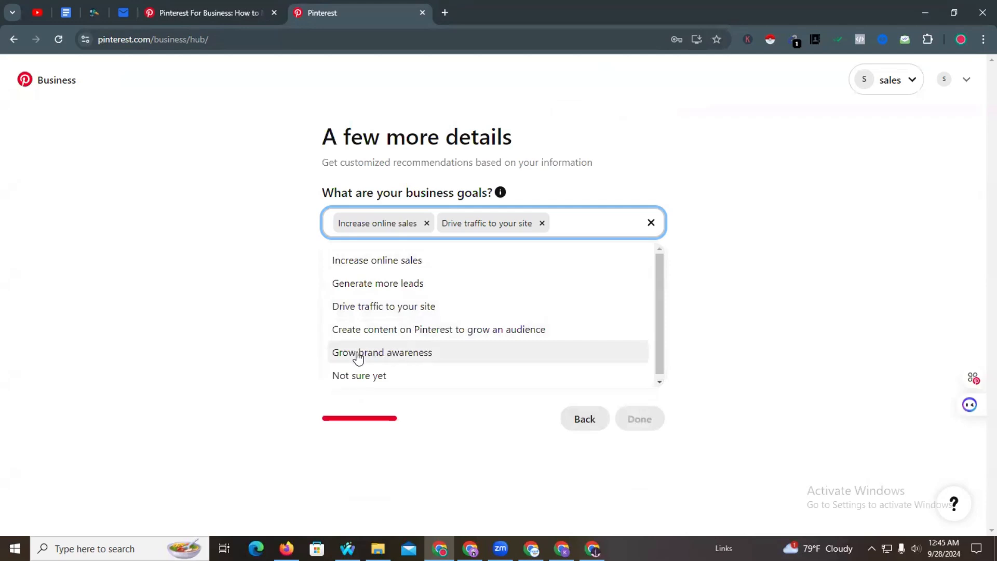
{"action": "left_click", "coordinate": [408, 357]}
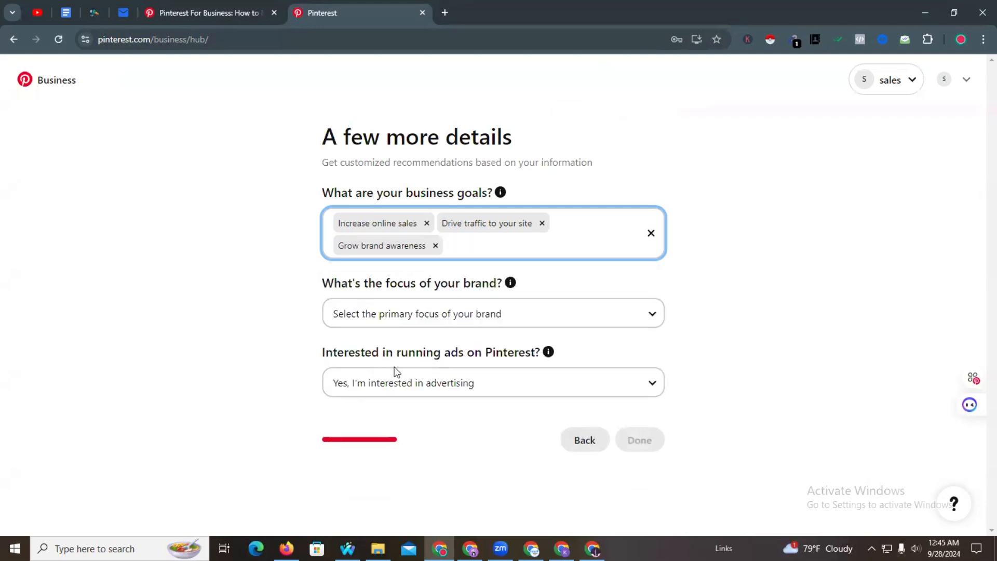
- Keep Yes for advertising interest, set brand focus to Other, and submit the details
{"action": "left_click", "coordinate": [533, 385]}
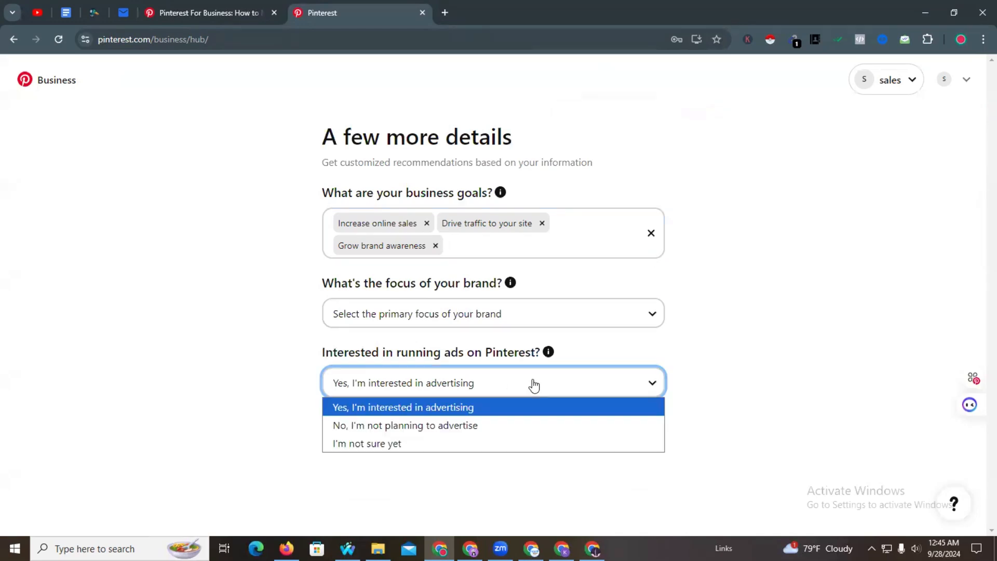
{"action": "left_click", "coordinate": [456, 407]}
{"action": "left_click", "coordinate": [475, 317]}
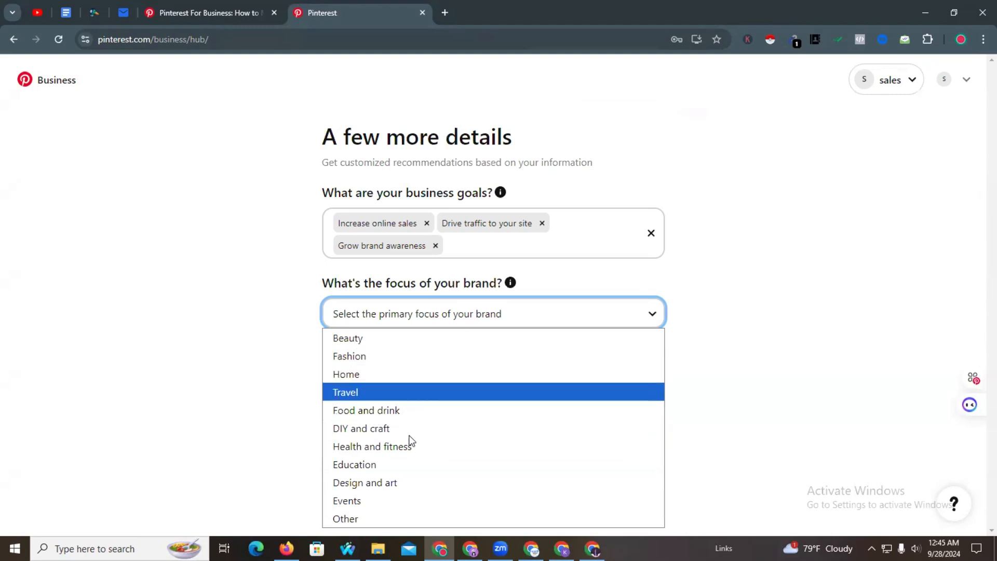
{"action": "left_click", "coordinate": [395, 509]}
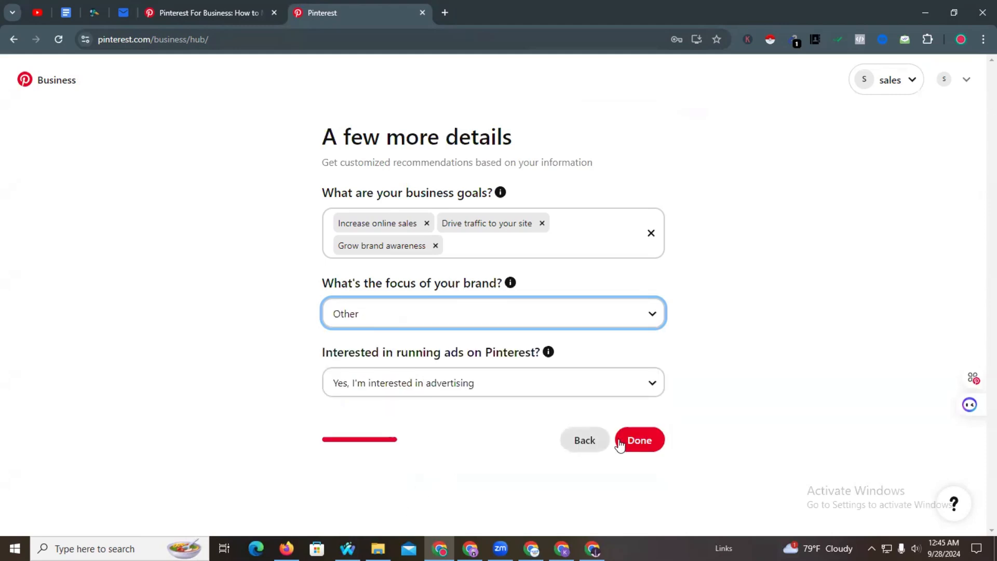
{"action": "left_click", "coordinate": [639, 439]}
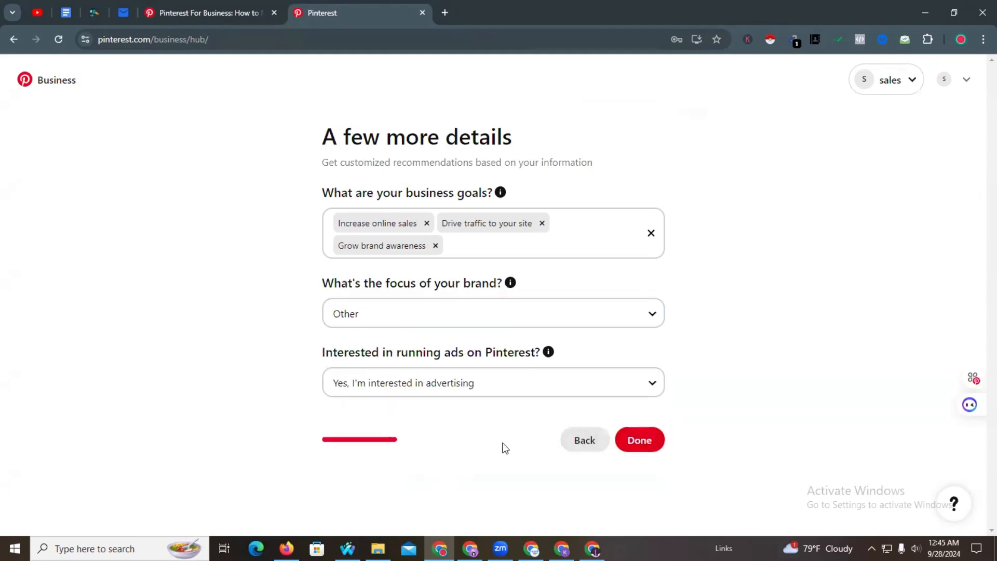
{"action": "left_click", "coordinate": [644, 447]}
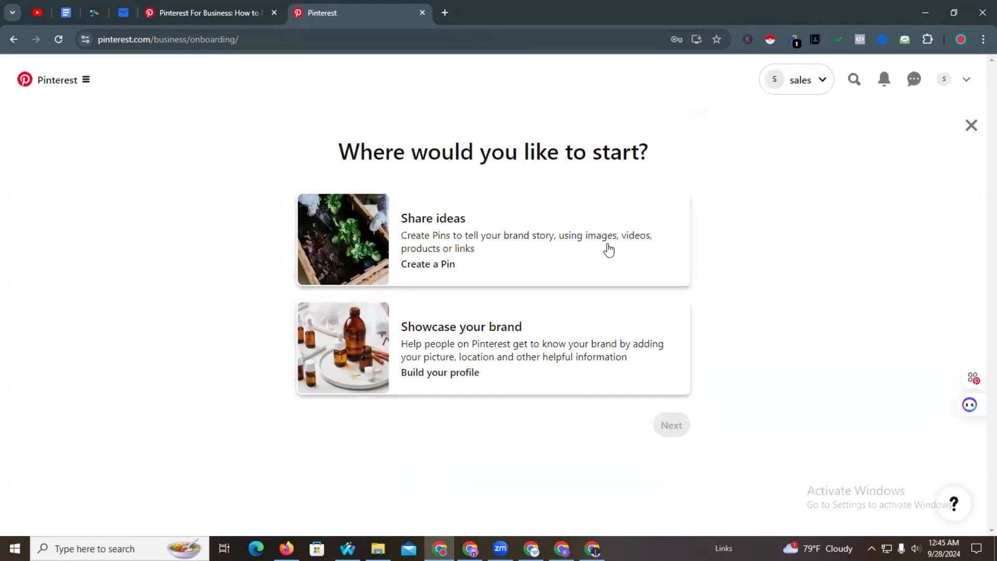
- Skip onboarding to the Business Hub, view the empty profile, and open a blank tab
{"action": "left_click", "coordinate": [970, 130]}
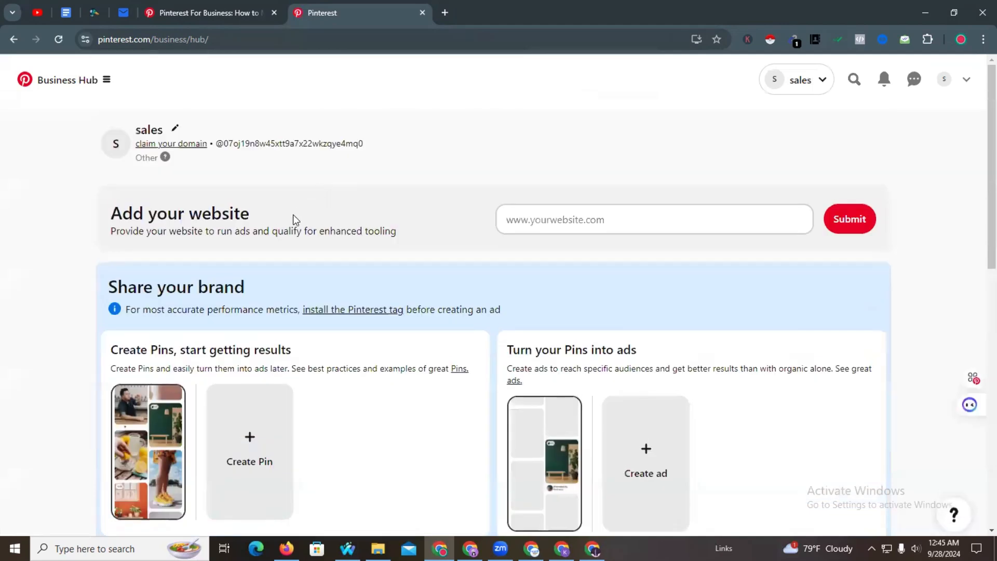
{"action": "left_click", "coordinate": [943, 79]}
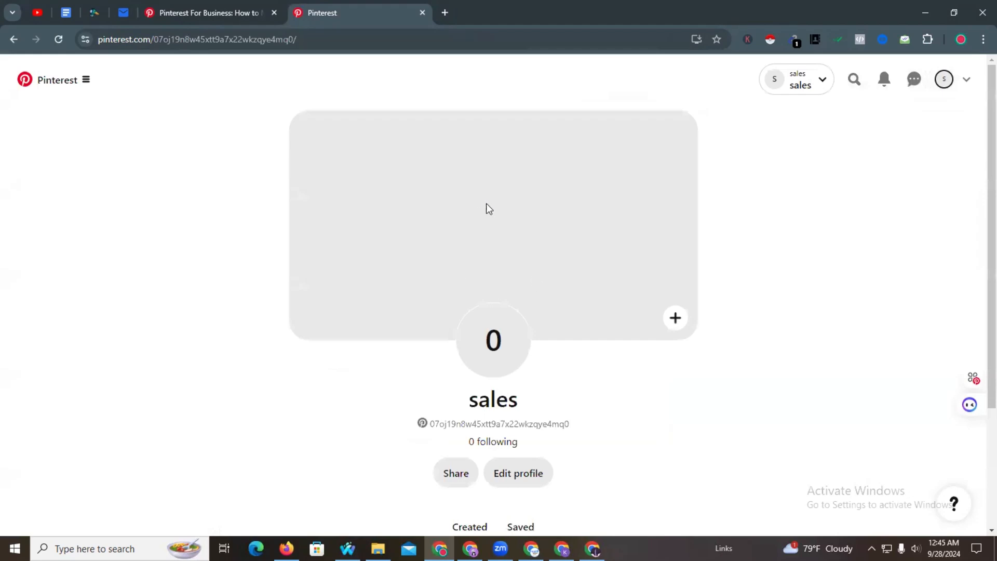
{"action": "left_click", "coordinate": [445, 12]}
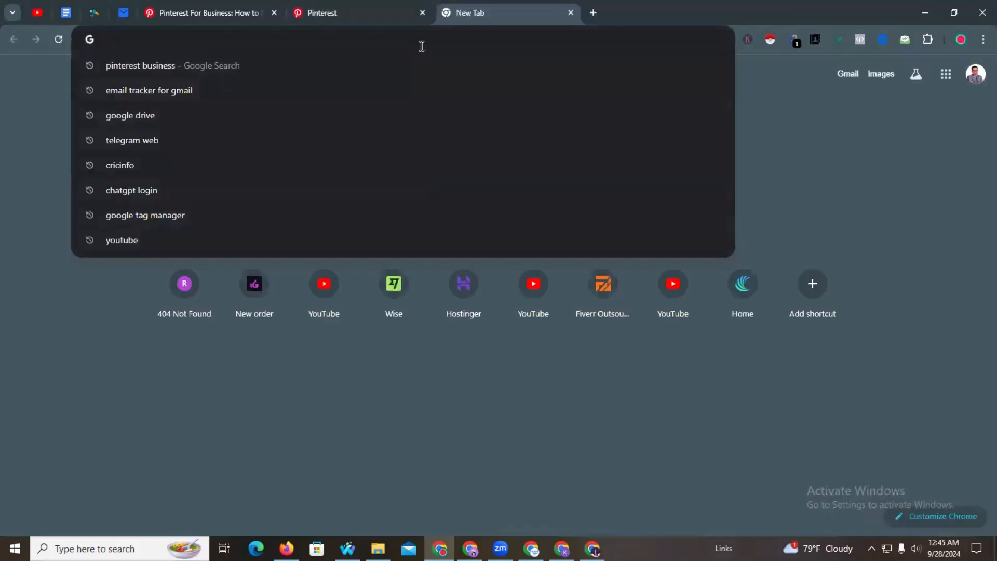
- Go to Canva and search its templates for 'logo'
{"action": "type", "text": "Canv"}
{"action": "key", "text": "Return"}
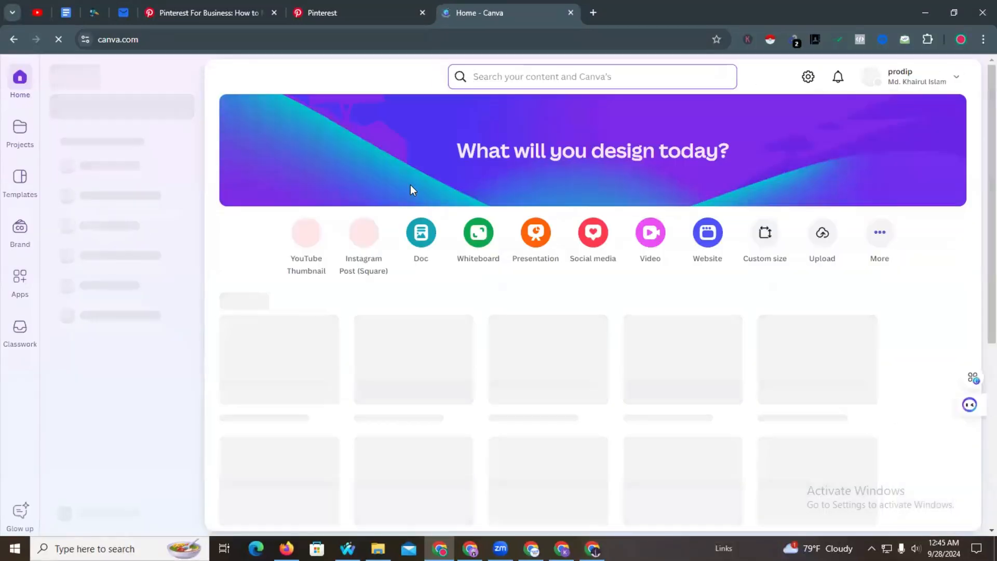
{"action": "left_click", "coordinate": [489, 77]}
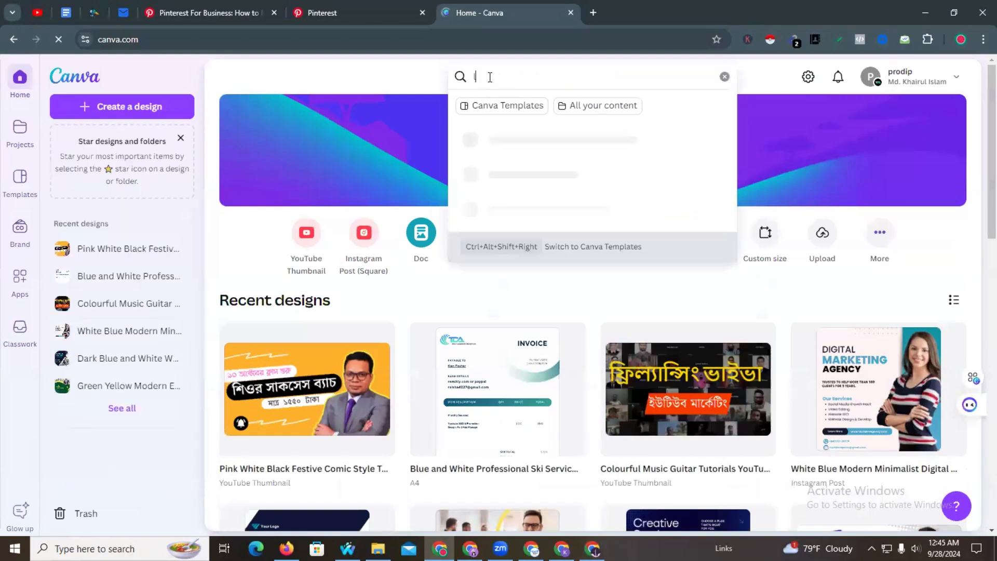
{"action": "type", "text": "logo"}
{"action": "key", "text": "Return"}
- Open the Isabel Claudia monogram logo template in the Canva editor
{"action": "scroll", "coordinate": [461, 287], "scroll_direction": "down", "scroll_amount": 5}
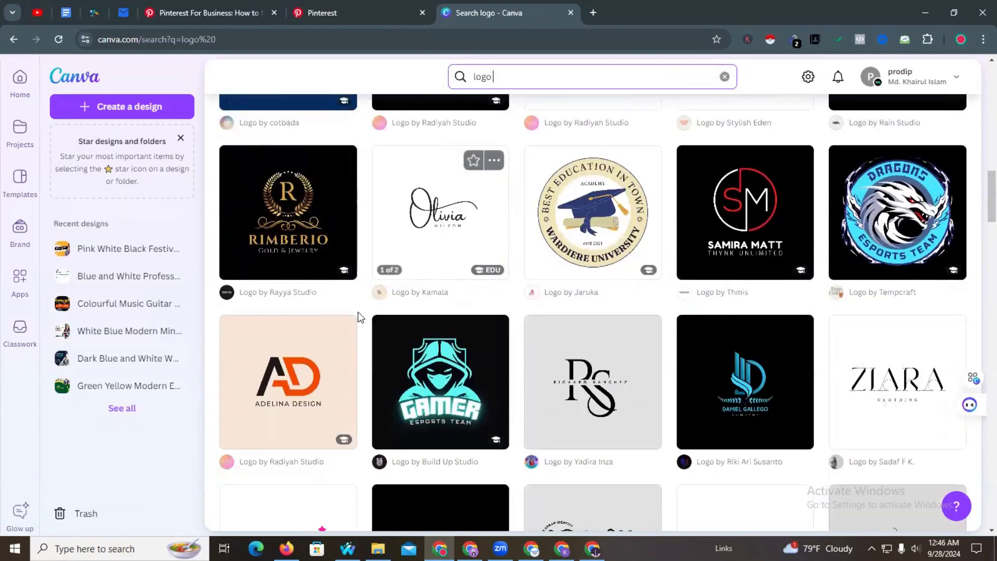
{"action": "scroll", "coordinate": [358, 314], "scroll_direction": "down", "scroll_amount": 10}
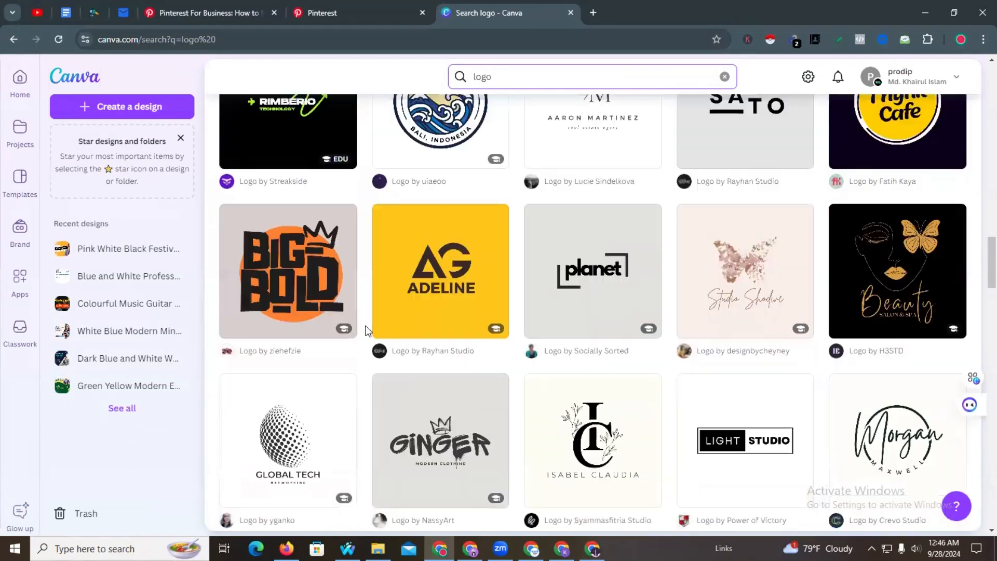
{"action": "scroll", "coordinate": [353, 311], "scroll_direction": "down", "scroll_amount": 5}
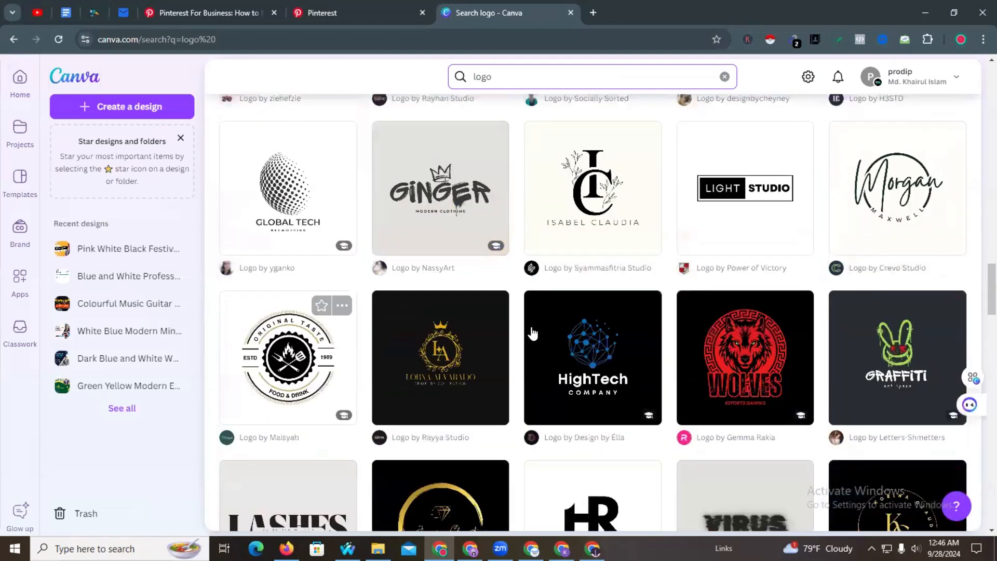
{"action": "left_click", "coordinate": [585, 203]}
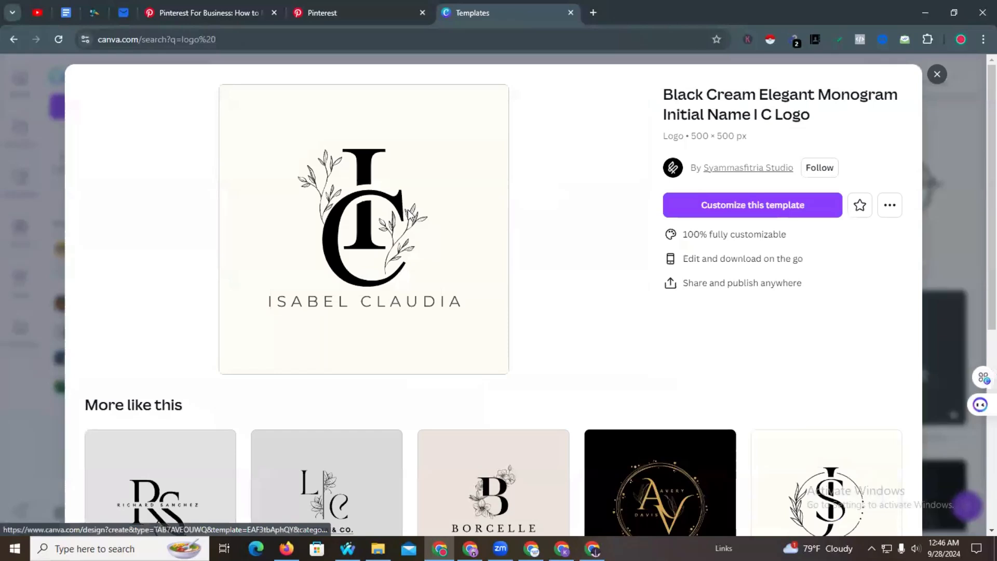
{"action": "left_click", "coordinate": [410, 214]}
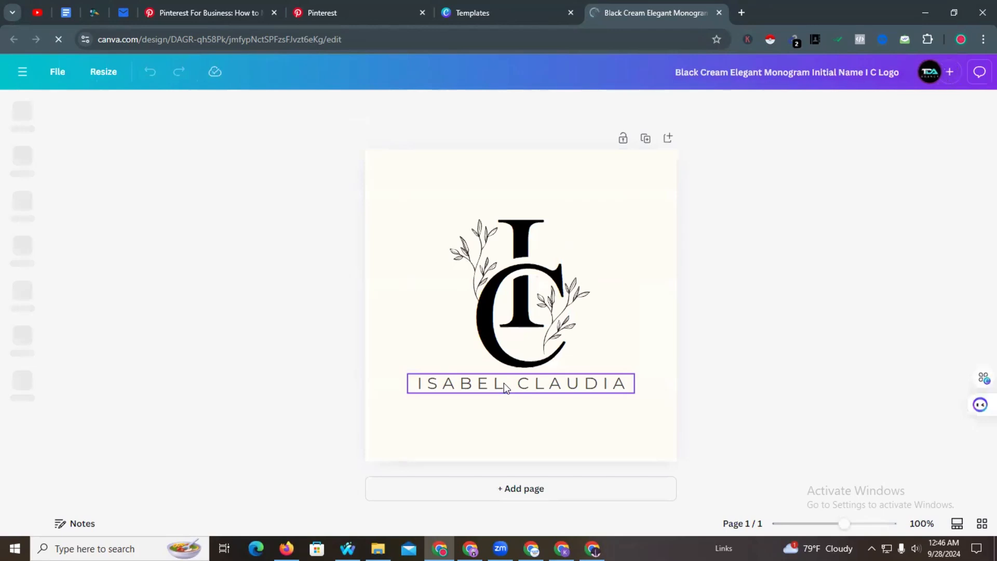
- Replace the ISABEL CLAUDIA name text with SAVORYFORGE
{"action": "double_click", "coordinate": [503, 382]}
{"action": "key", "text": "super+v"}
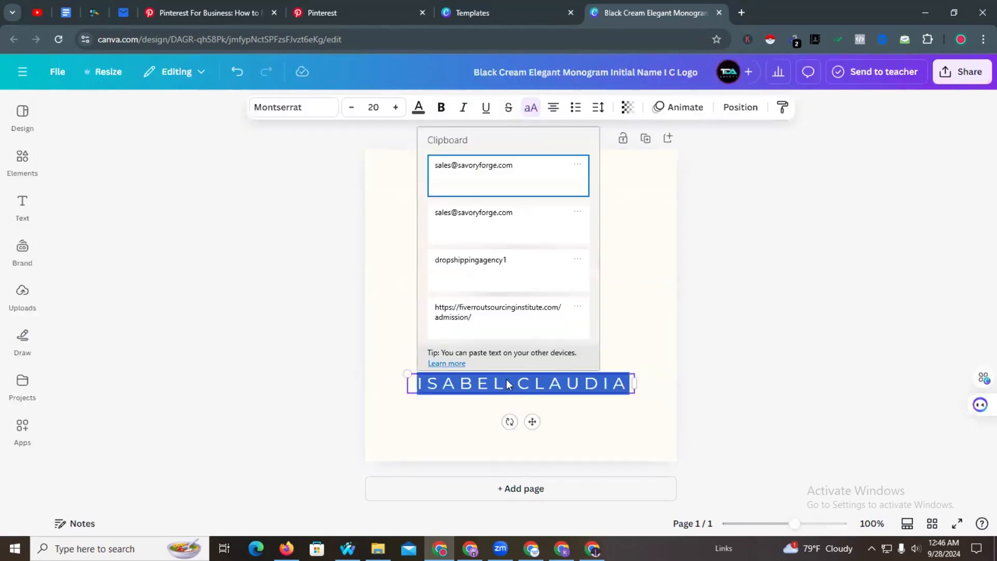
{"action": "left_click", "coordinate": [507, 217]}
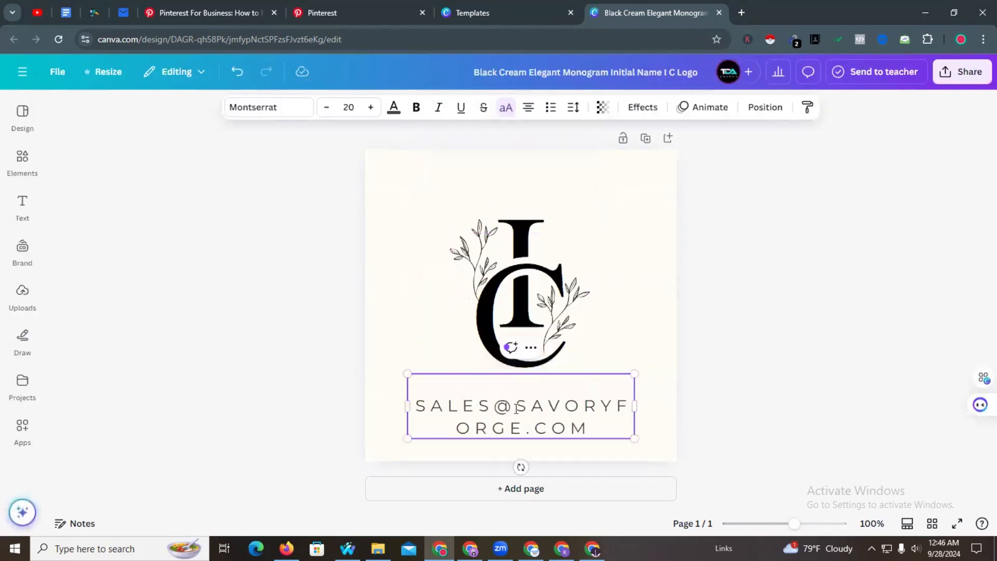
{"action": "left_click_drag", "start_coordinate": [516, 409], "coordinate": [411, 404]}
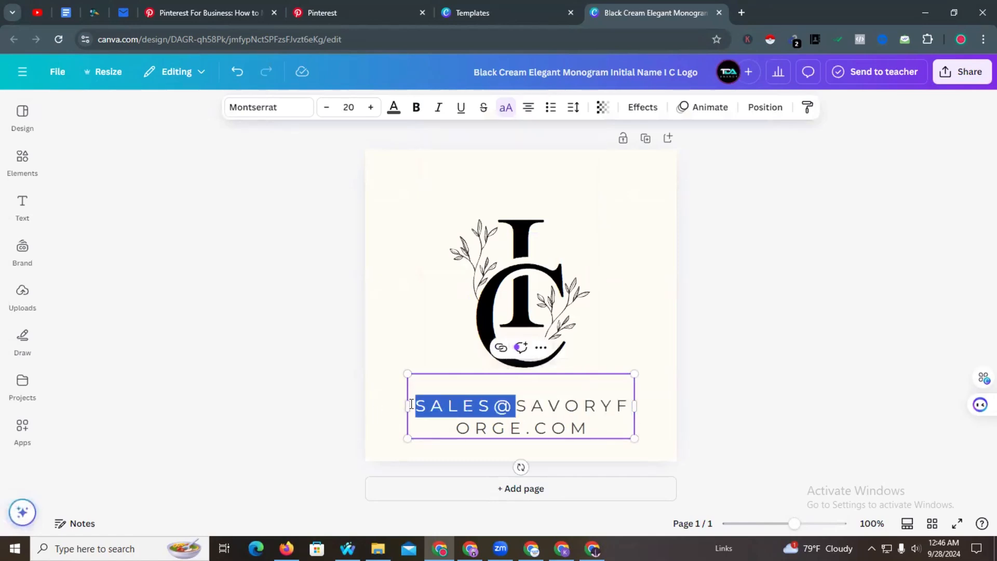
{"action": "key", "text": "BackSpace"}
{"action": "left_click_drag", "start_coordinate": [603, 404], "coordinate": [625, 424]}
{"action": "key", "text": "BackSpace"}
{"action": "left_click", "coordinate": [676, 359]}
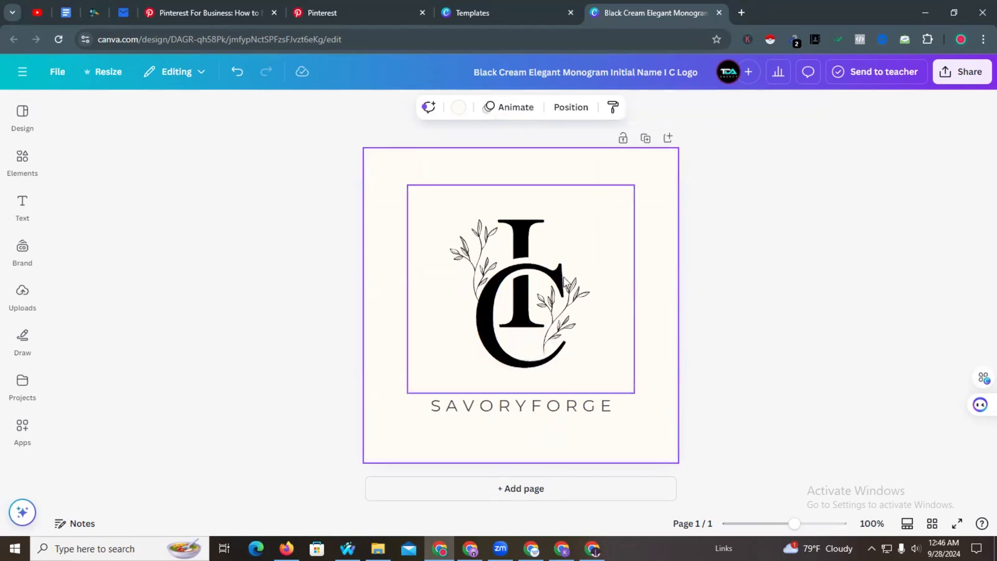
- Change the large letter C to S and move it down below the I
{"action": "double_click", "coordinate": [534, 254]}
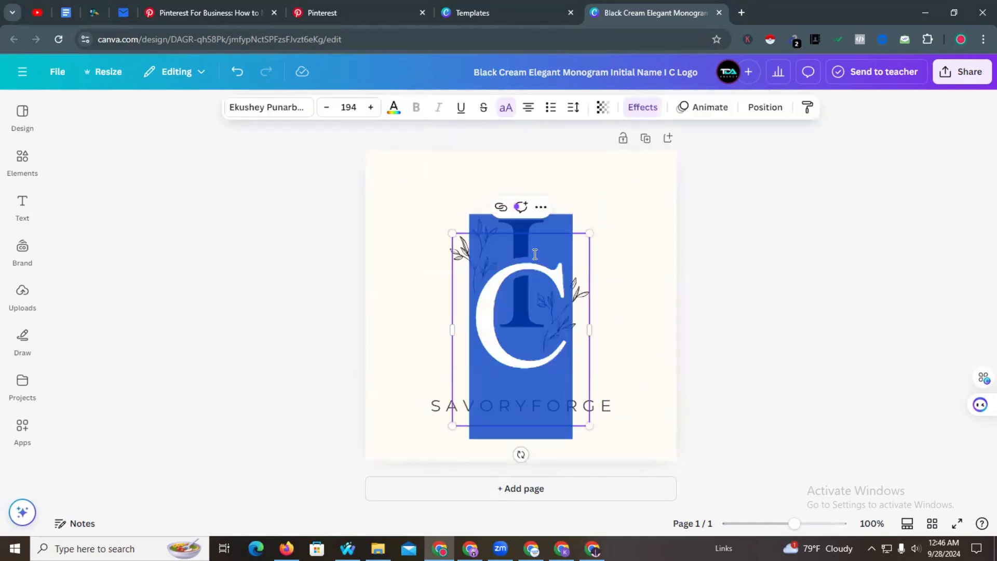
{"action": "type", "text": "S"}
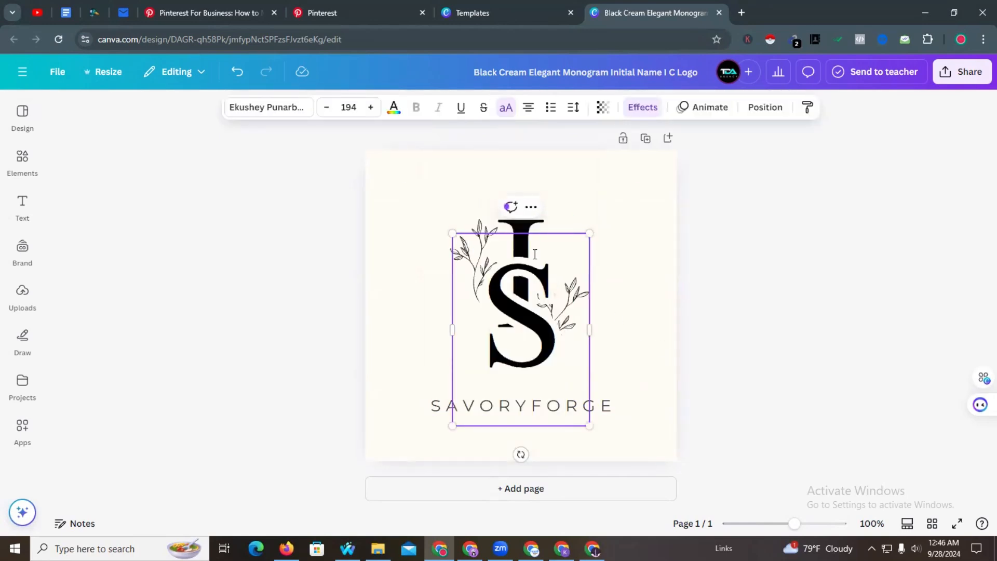
{"action": "left_click", "coordinate": [517, 229]}
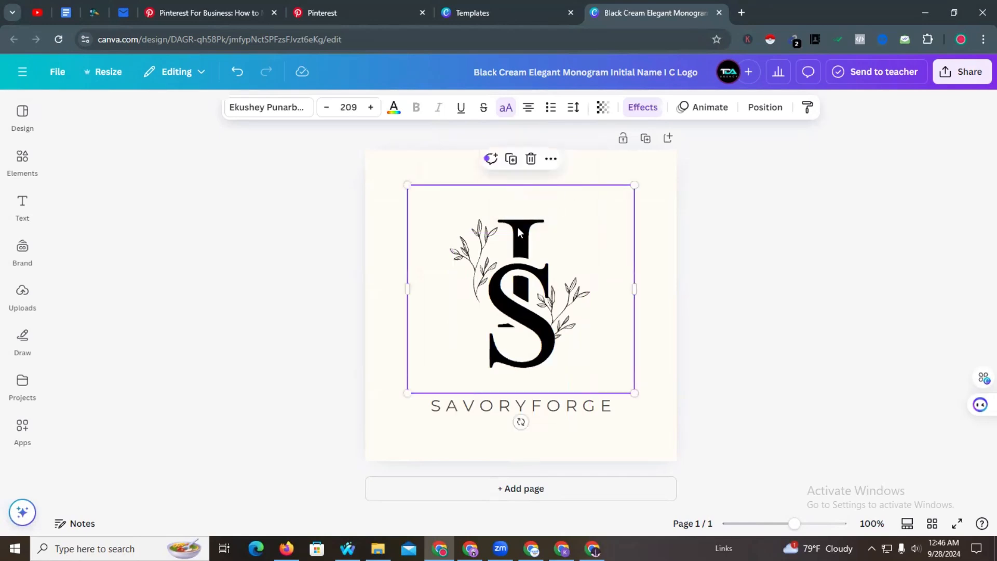
{"action": "left_click", "coordinate": [517, 229]}
{"action": "left_click", "coordinate": [519, 211]}
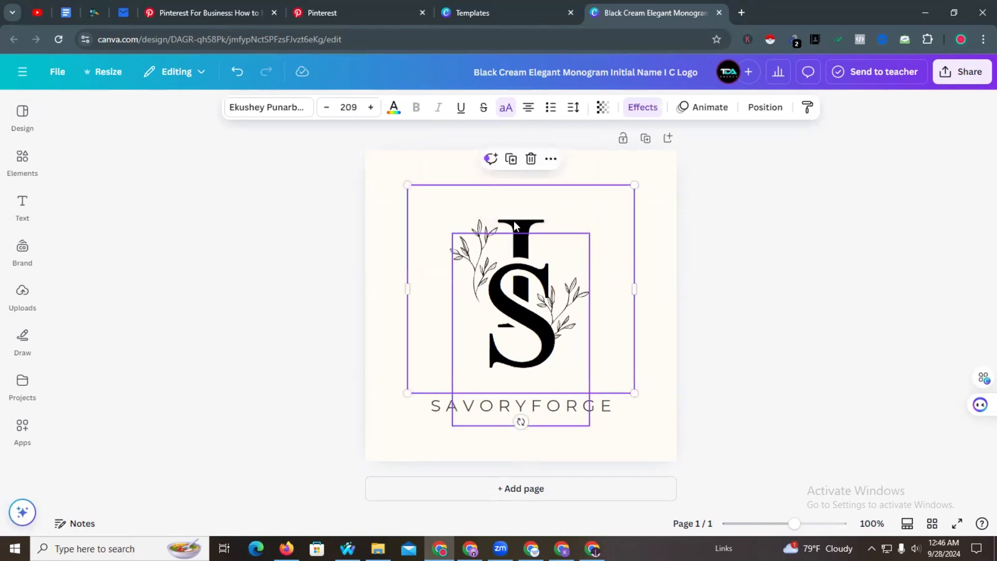
{"action": "left_click", "coordinate": [518, 256]}
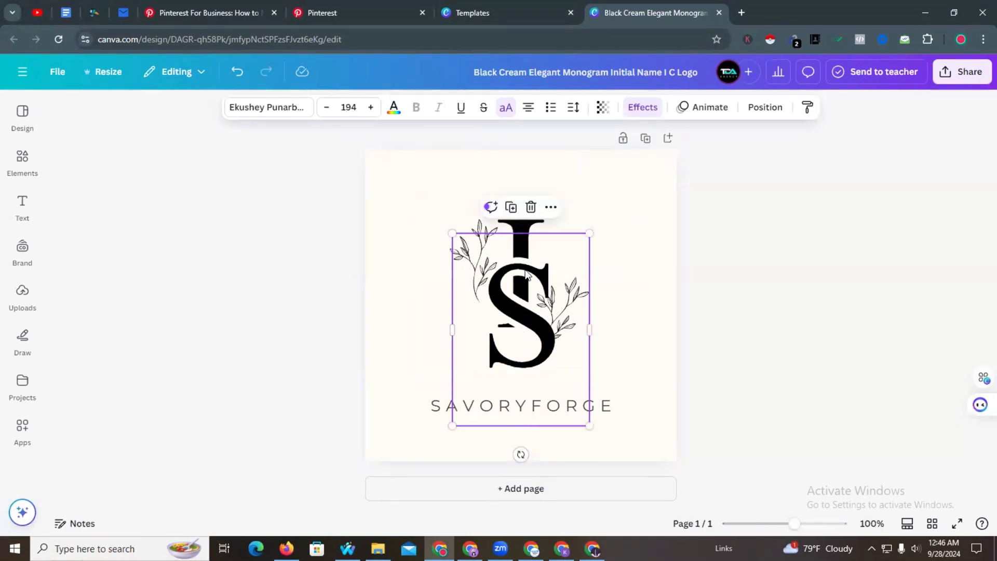
{"action": "left_click_drag", "start_coordinate": [525, 273], "coordinate": [524, 347]}
- Change the letter I to F and position the S directly beneath it
{"action": "double_click", "coordinate": [521, 239]}
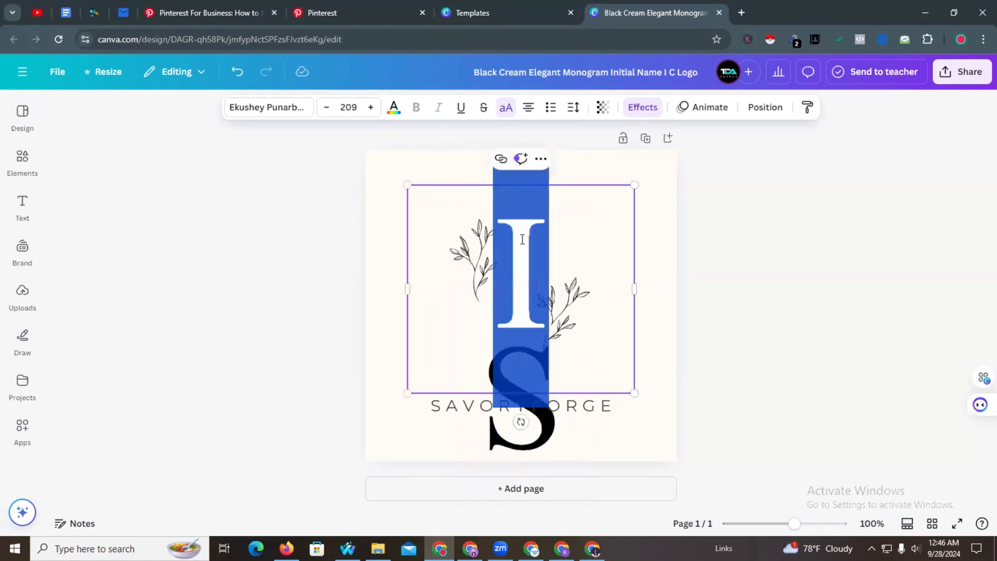
{"action": "type", "text": "F"}
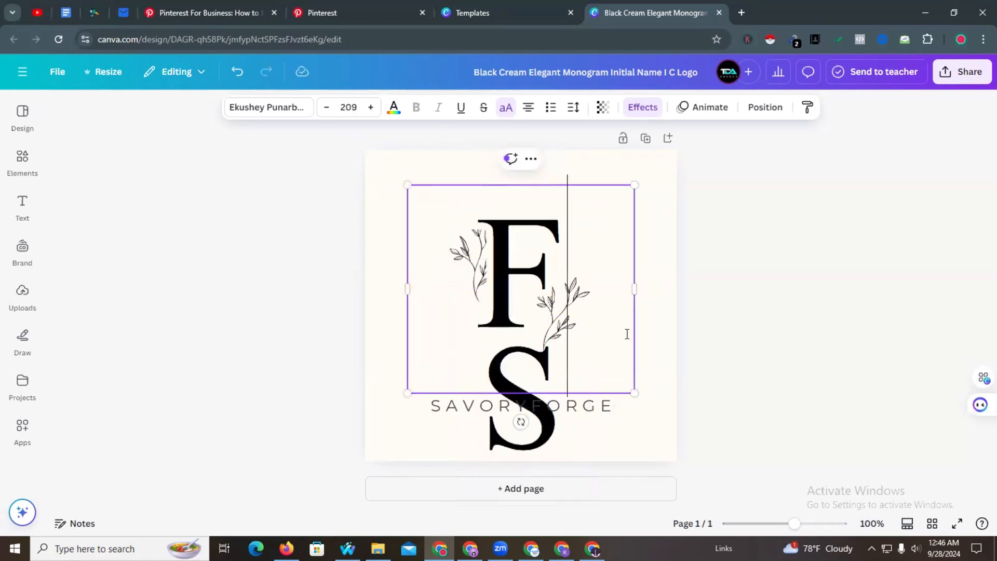
{"action": "left_click", "coordinate": [661, 339]}
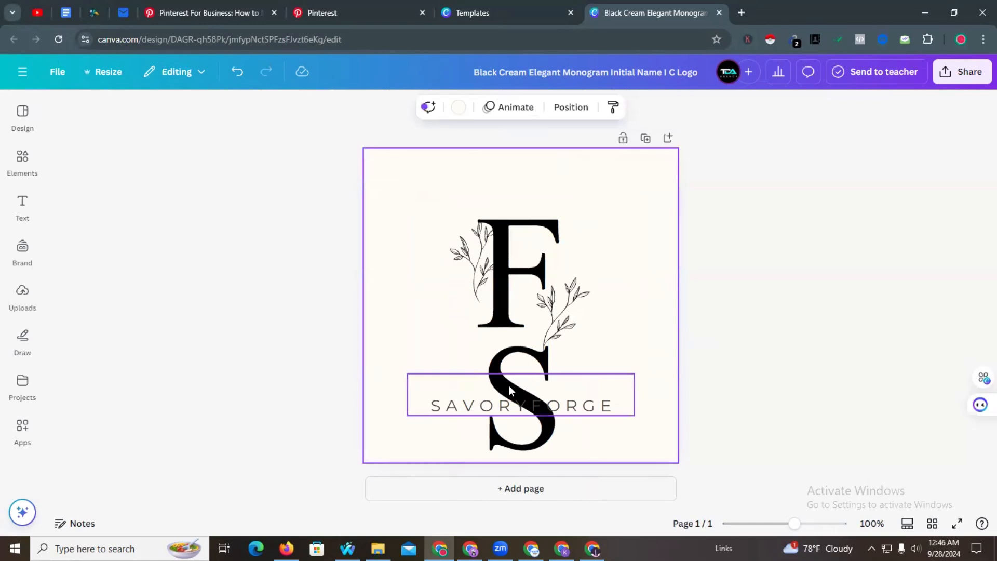
{"action": "left_click_drag", "start_coordinate": [492, 352], "coordinate": [488, 292]}
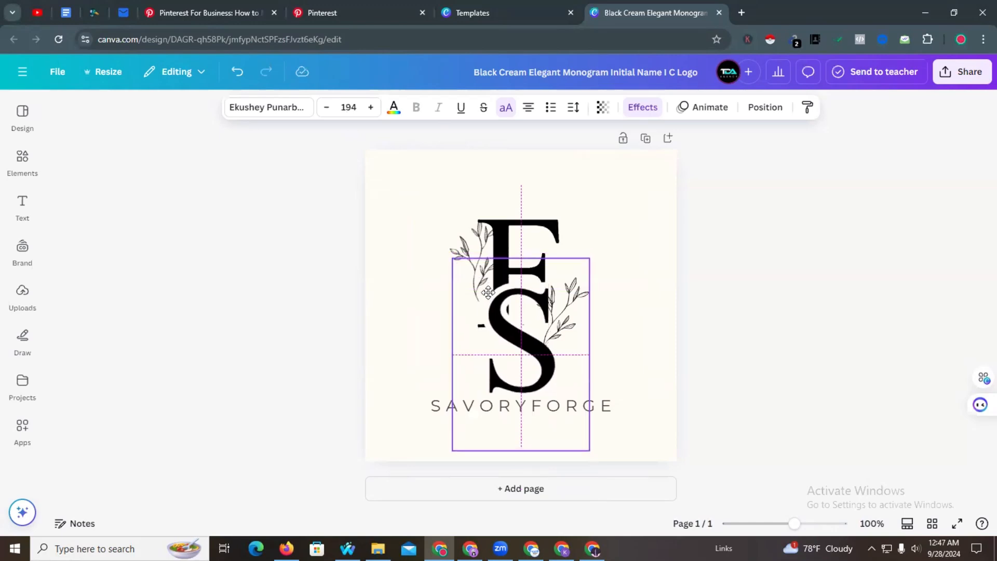
{"action": "left_click", "coordinate": [432, 294]}
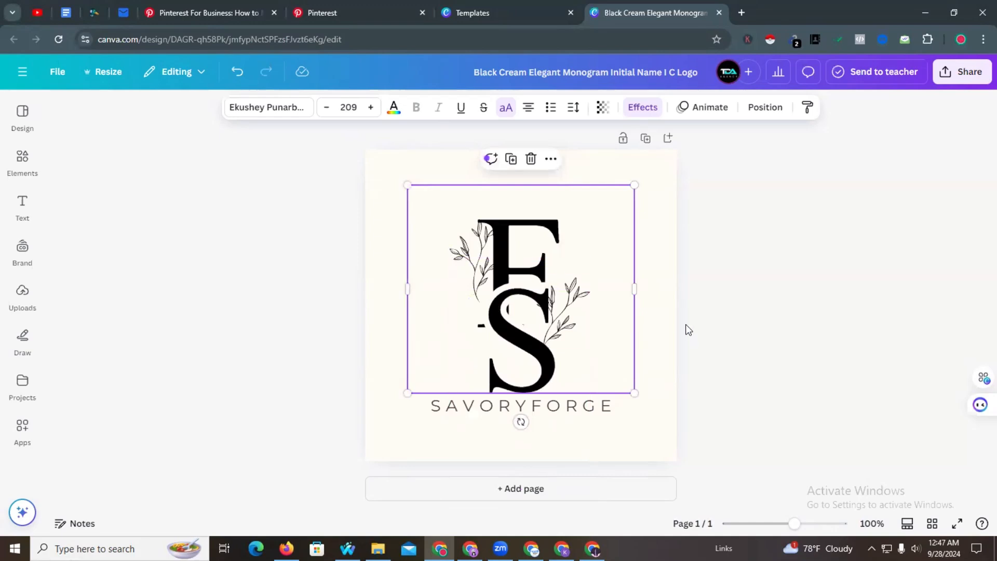
{"action": "left_click", "coordinate": [677, 309]}
- Download the SavoryForge monogram as a PNG and return to the Pinterest profile
{"action": "left_click", "coordinate": [961, 72]}
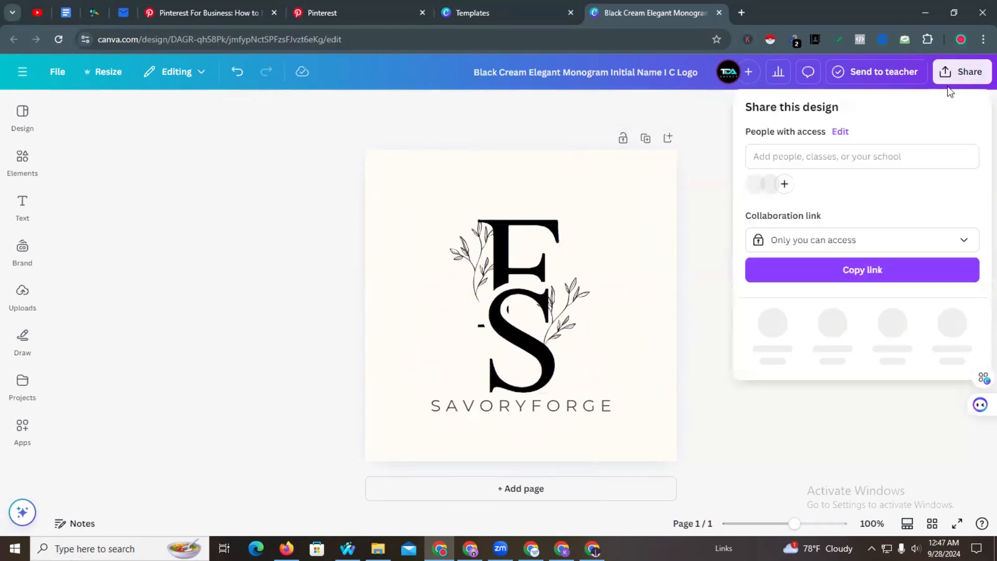
{"action": "left_click", "coordinate": [775, 339]}
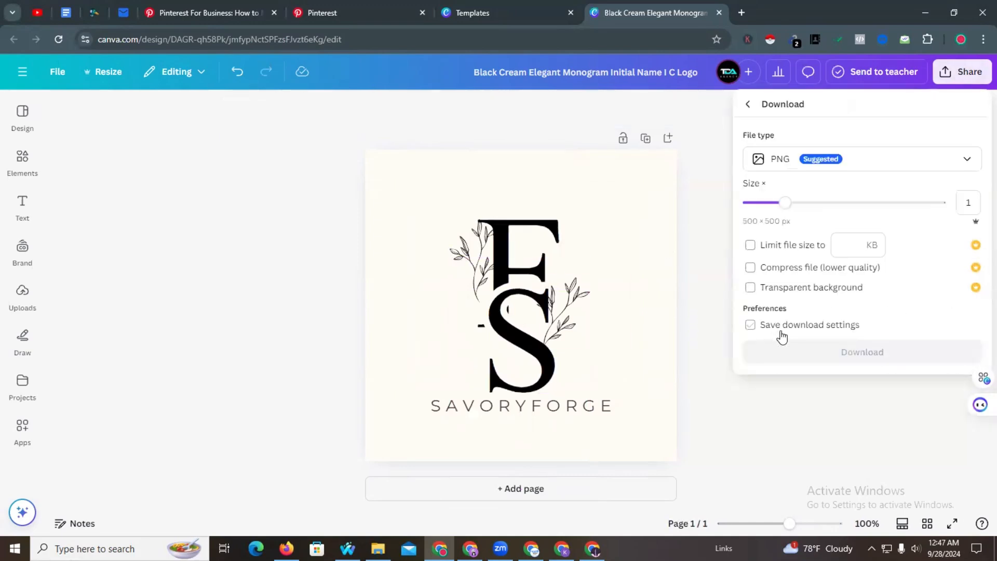
{"action": "left_click", "coordinate": [795, 358]}
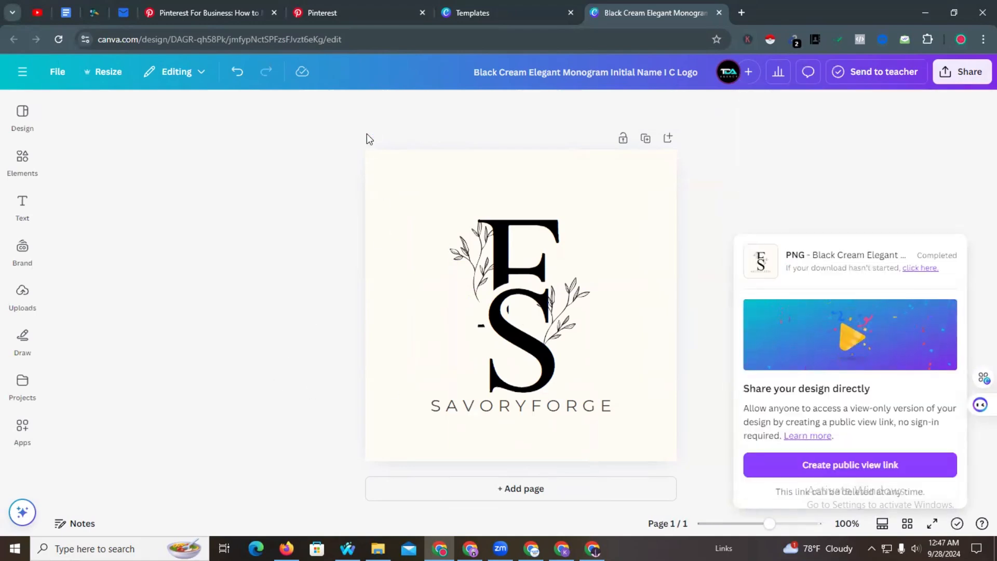
{"action": "left_click", "coordinate": [310, 10]}
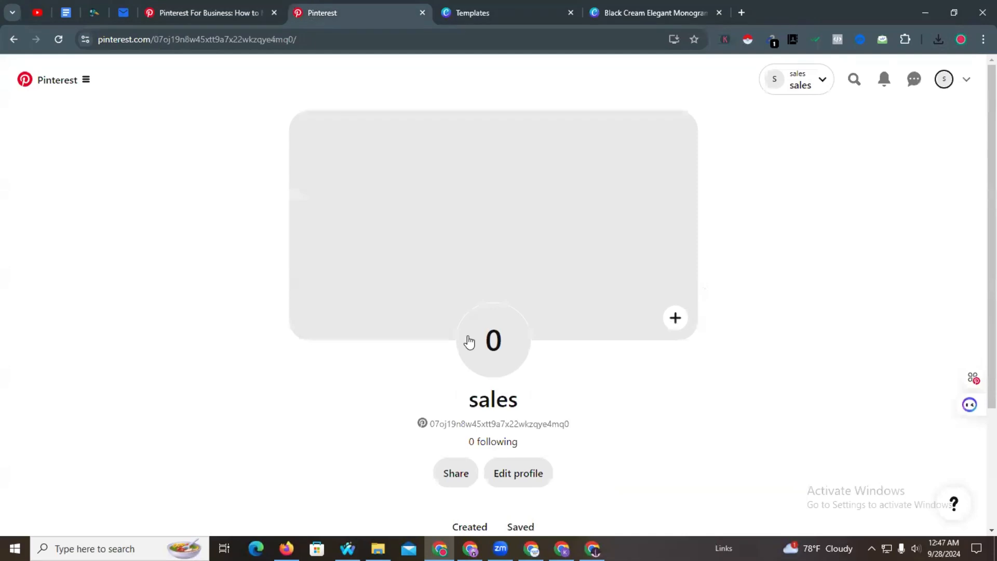
- Upload the downloaded monogram PNG as the new profile photo from Edit profile
{"action": "left_click", "coordinate": [502, 354]}
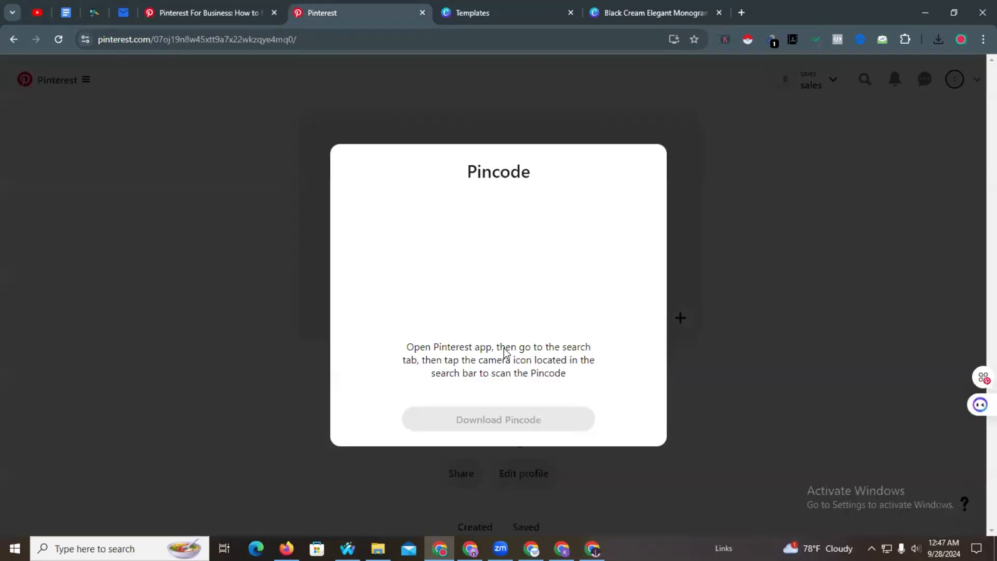
{"action": "left_click", "coordinate": [693, 151]}
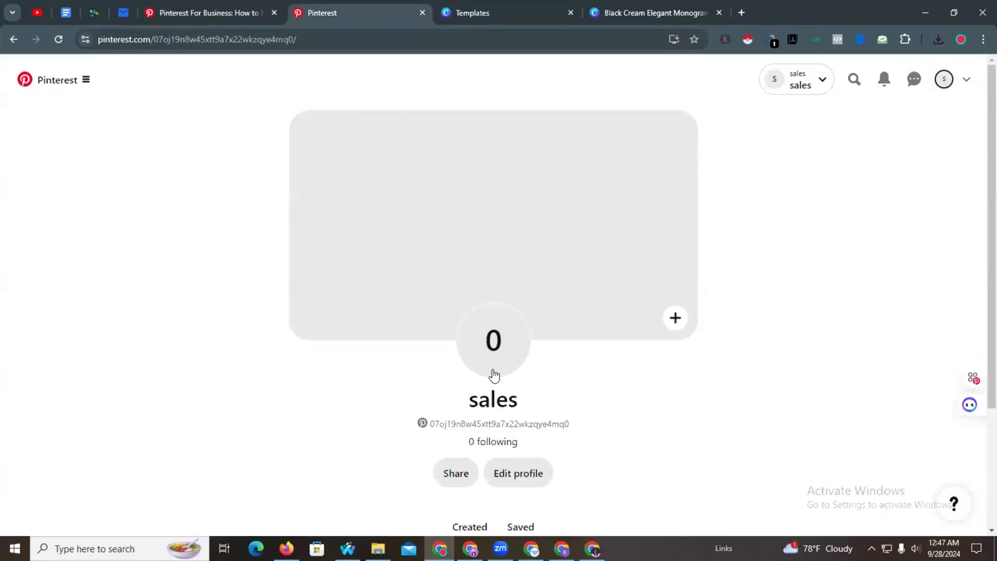
{"action": "scroll", "coordinate": [494, 375], "scroll_direction": "down", "scroll_amount": 3}
{"action": "left_click", "coordinate": [503, 311]}
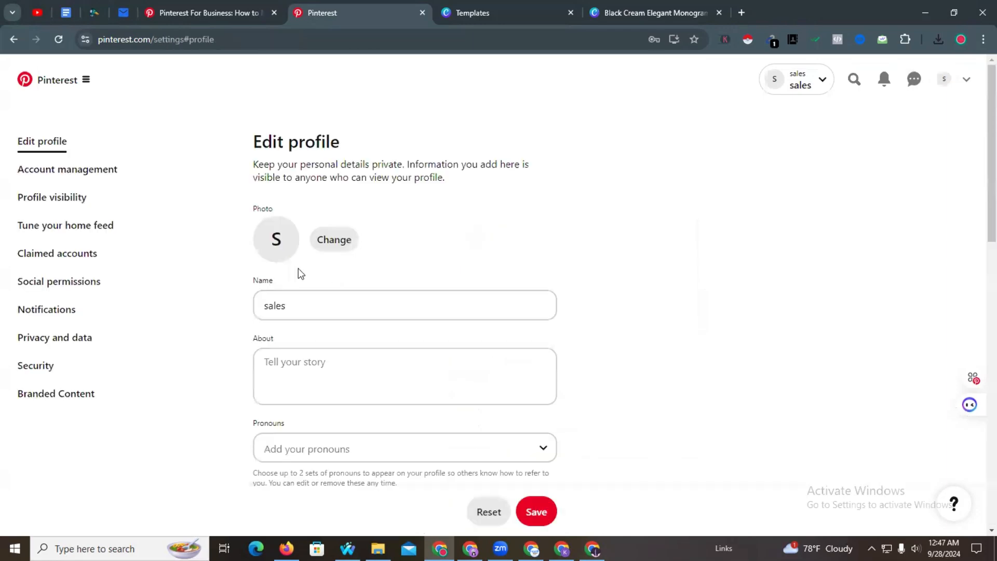
{"action": "left_click", "coordinate": [332, 240]}
{"action": "left_click", "coordinate": [482, 323]}
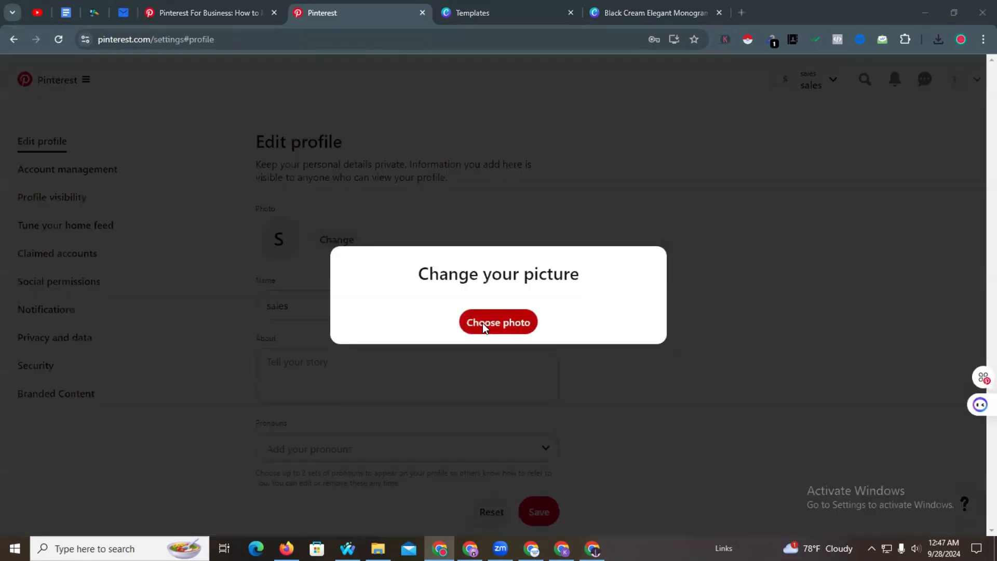
{"action": "left_click", "coordinate": [154, 166]}
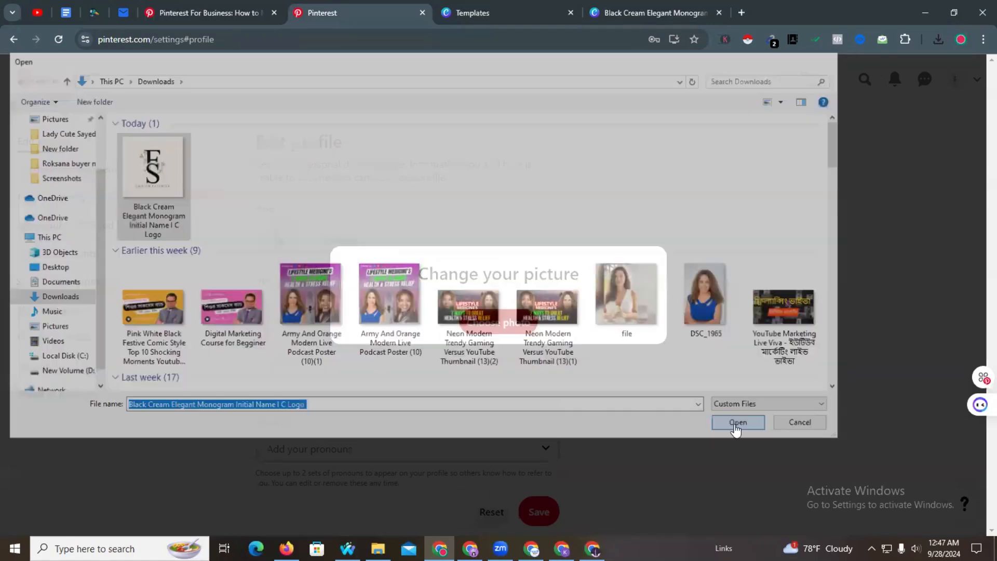
{"action": "left_click", "coordinate": [736, 425]}
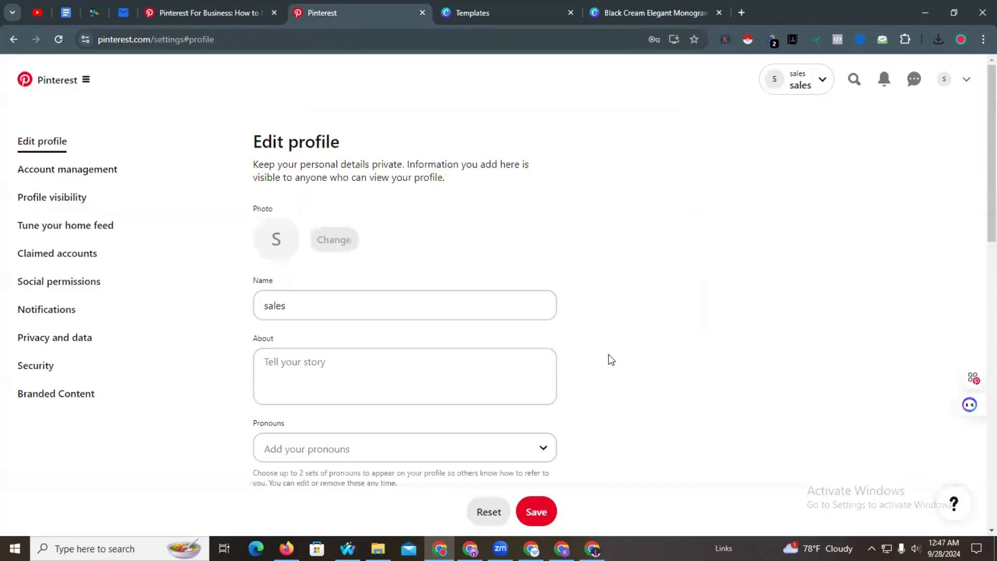
- Set the profile name to savoryforge.com by pasting the email and removing its prefix
{"action": "left_click", "coordinate": [334, 368]}
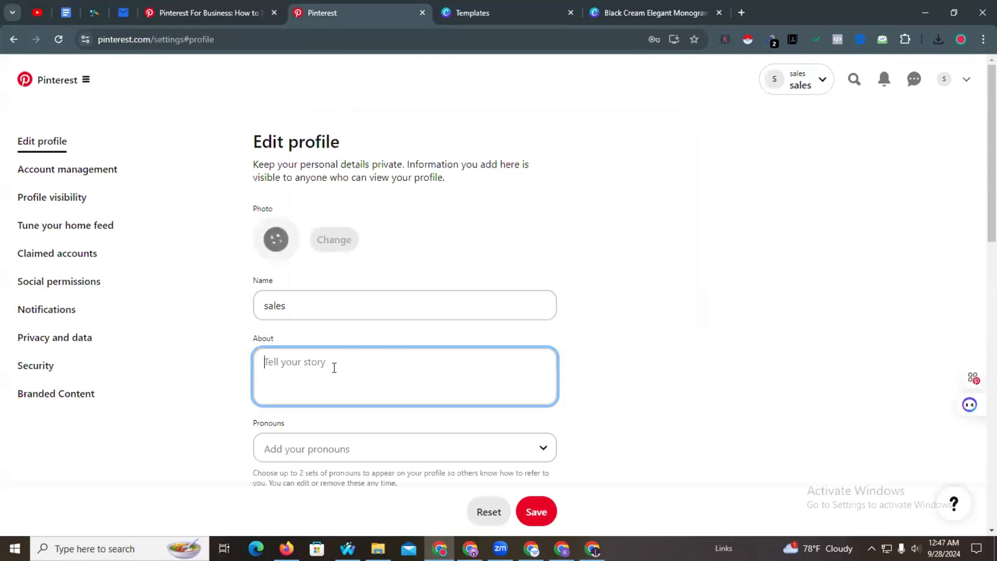
{"action": "left_click", "coordinate": [345, 310]}
{"action": "key", "text": "ctrl+a"}
{"action": "key", "text": "super+v"}
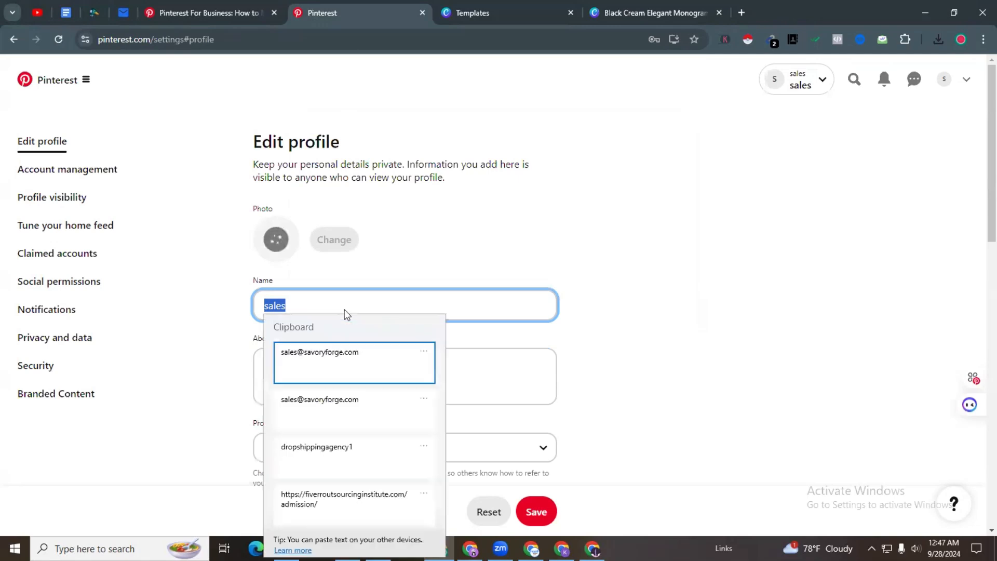
{"action": "left_click", "coordinate": [330, 400]}
{"action": "left_click_drag", "start_coordinate": [300, 309], "coordinate": [244, 308]}
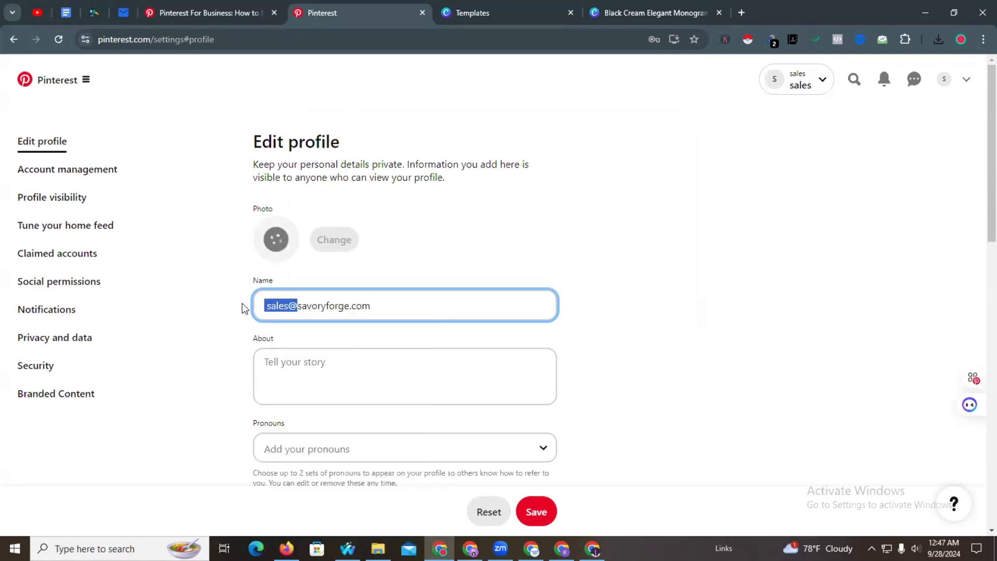
{"action": "key", "text": "BackSpace"}
- Write the About text as "Savoryforge.com Clothing Brand In USA." with a capital S
{"action": "left_click", "coordinate": [346, 359]}
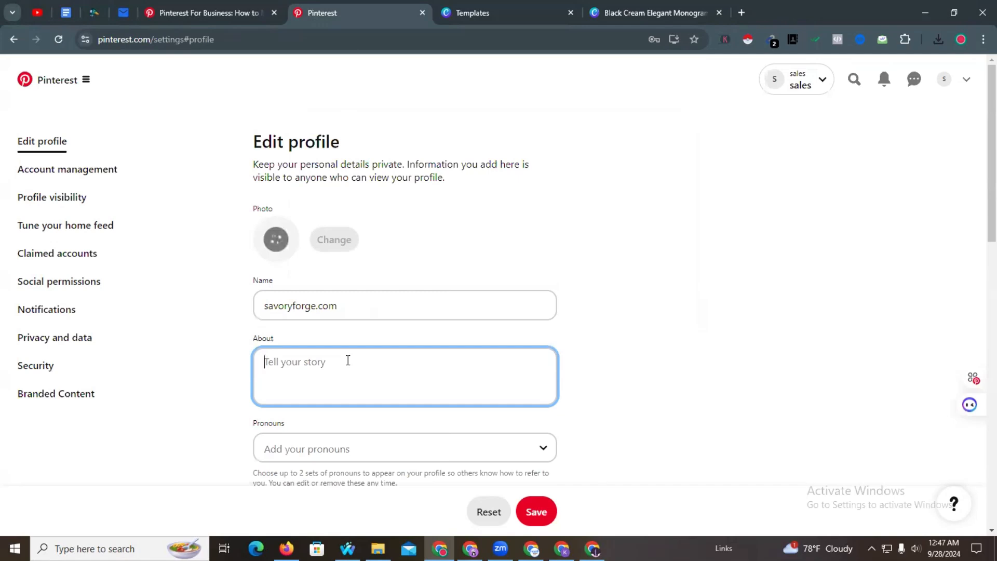
{"action": "key", "text": "super+v"}
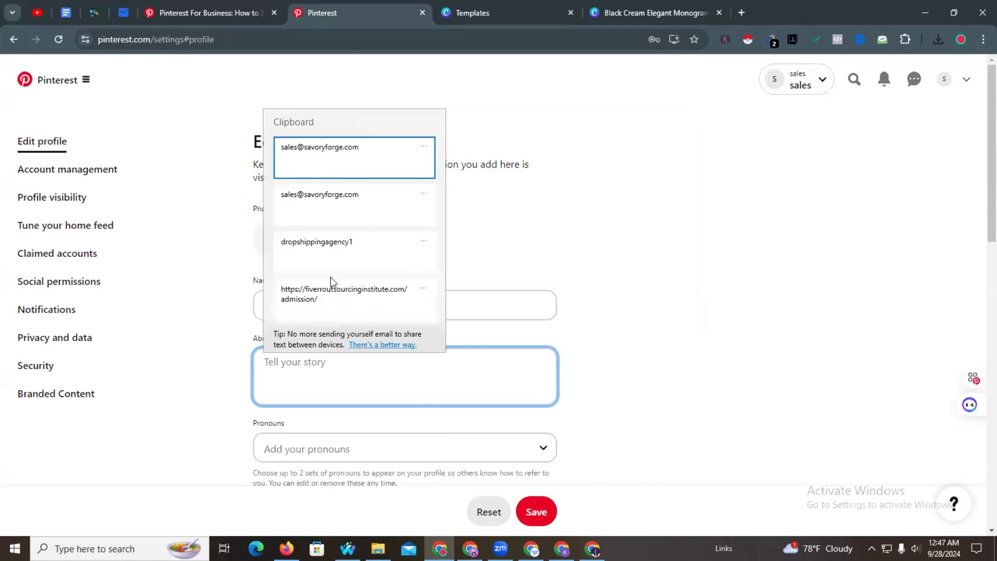
{"action": "left_click", "coordinate": [351, 163]}
{"action": "key", "text": "BackSpace"}
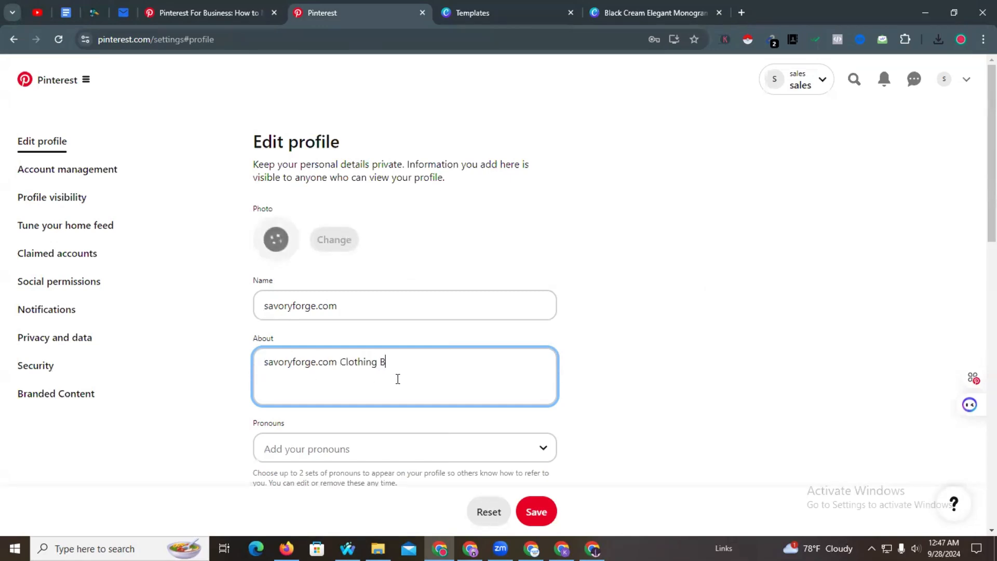
{"action": "type", "text": "In USA."}
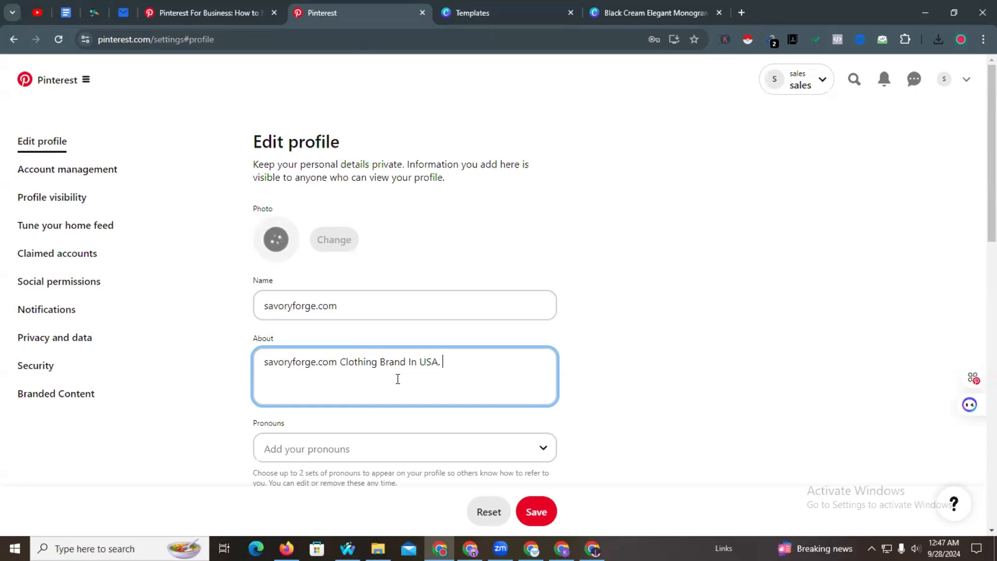
{"action": "left_click", "coordinate": [259, 363]}
{"action": "type", "text": "S"}
{"action": "key", "text": "Delete"}
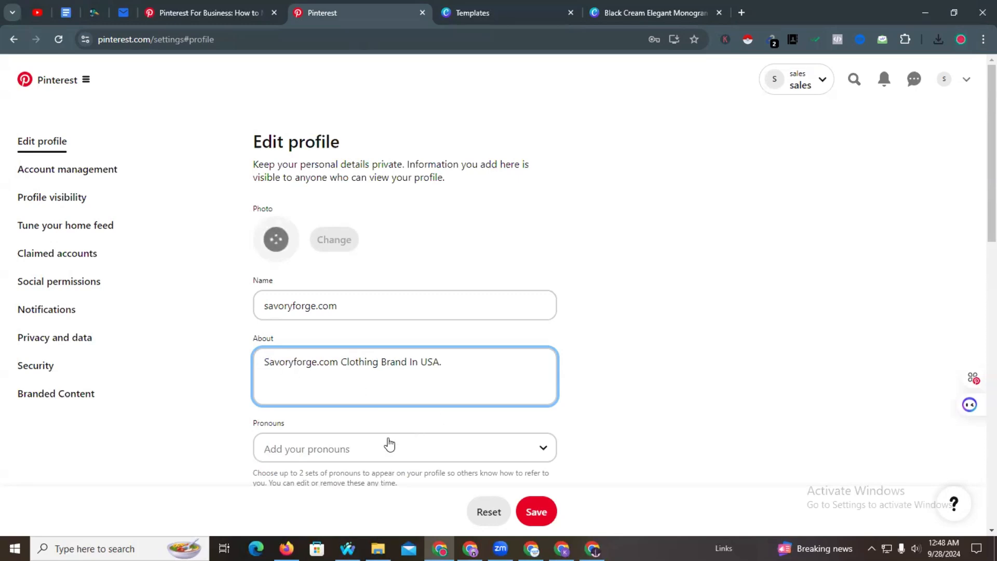
- Add he/him pronouns and set the profile website to savoryforge.com
{"action": "scroll", "coordinate": [394, 415], "scroll_direction": "down", "scroll_amount": 2}
{"action": "left_click", "coordinate": [348, 325]}
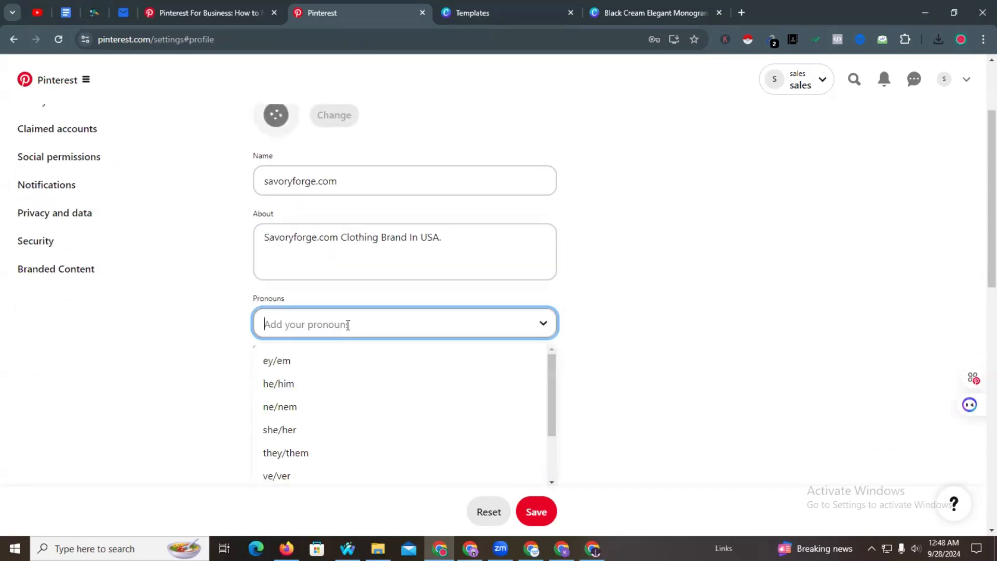
{"action": "left_click", "coordinate": [307, 384]}
{"action": "left_click", "coordinate": [342, 406]}
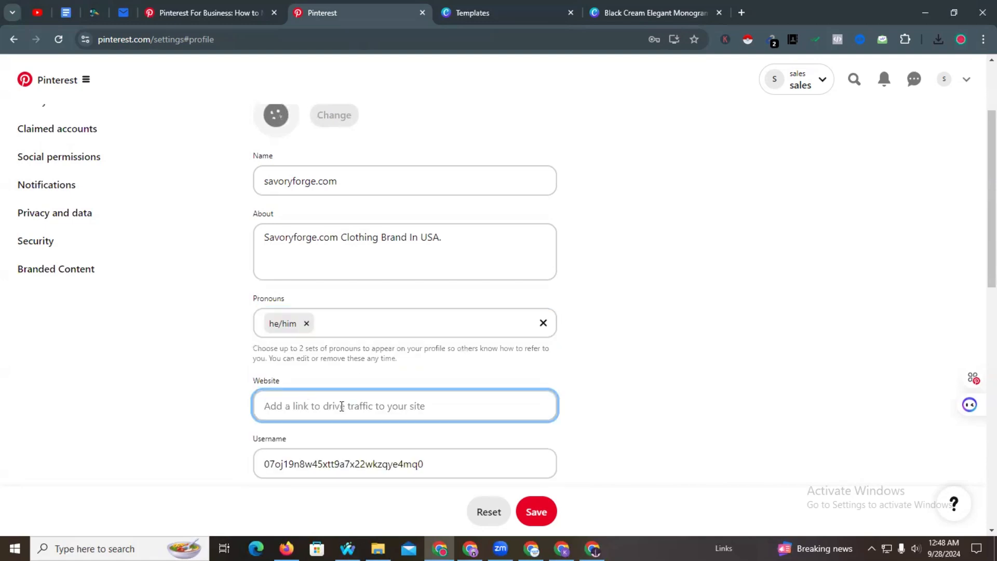
{"action": "key", "text": "super+v"}
{"action": "left_click", "coordinate": [379, 196]}
{"action": "left_click", "coordinate": [351, 192]}
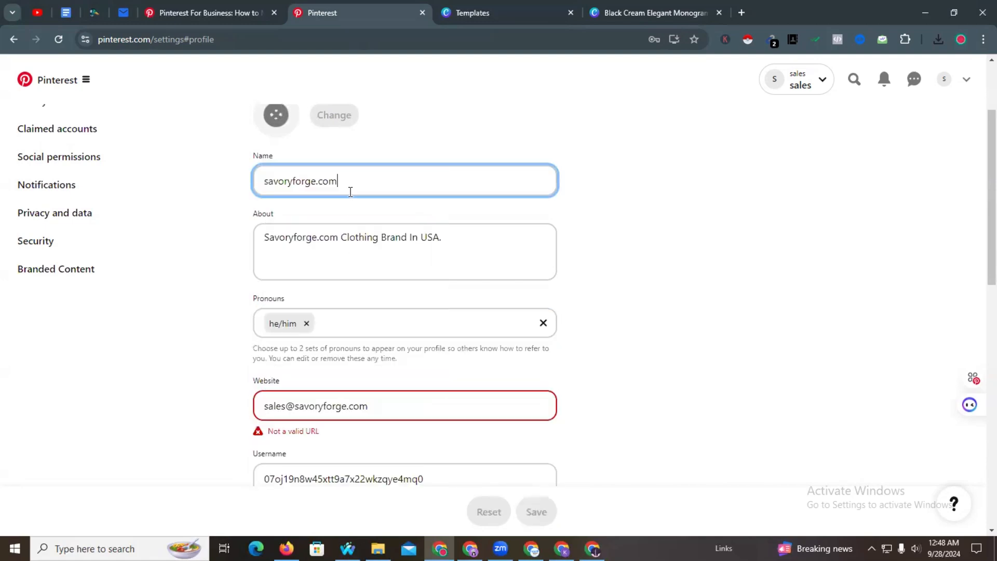
{"action": "left_click_drag", "start_coordinate": [297, 403], "coordinate": [227, 403]}
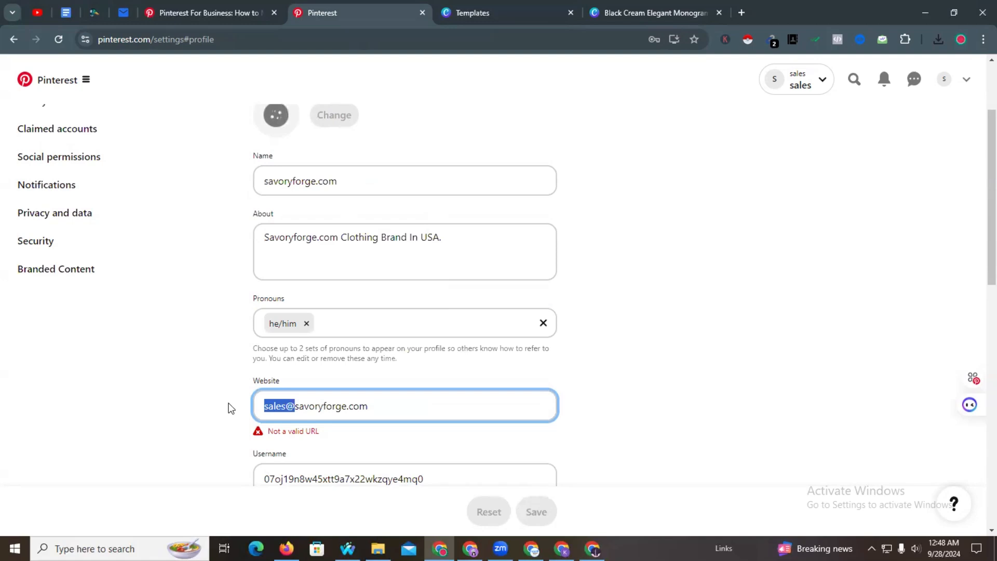
{"action": "key", "text": "BackSpace"}
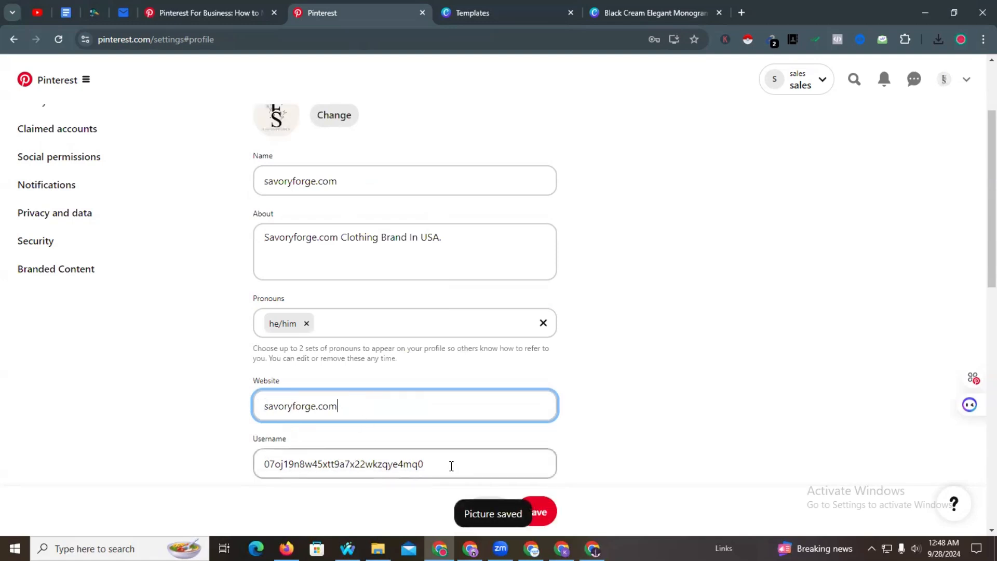
- Replace the generated username with savoryforge
{"action": "scroll", "coordinate": [436, 333], "scroll_direction": "down", "scroll_amount": 2}
{"action": "left_click_drag", "start_coordinate": [435, 335], "coordinate": [246, 343]}
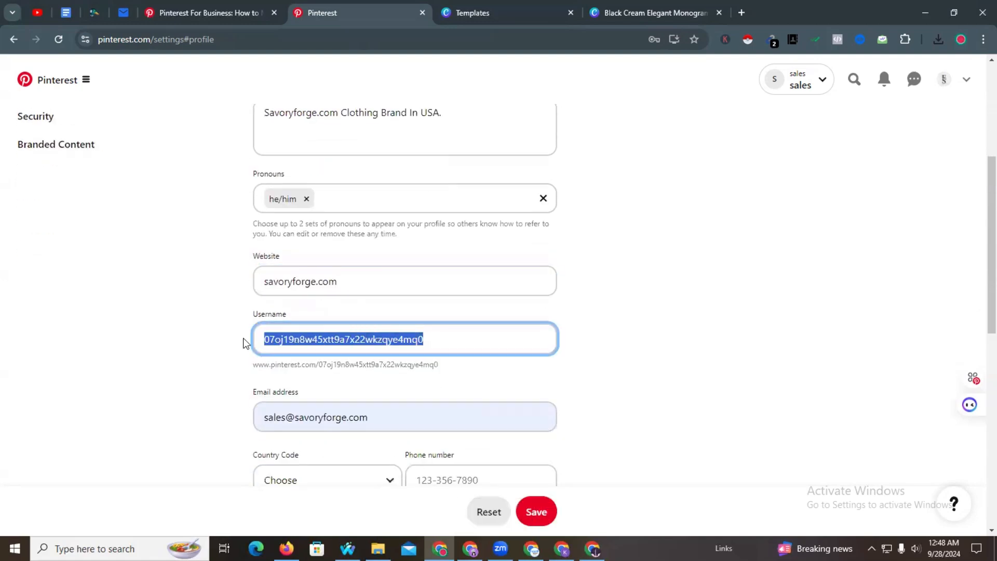
{"action": "key", "text": "super+v"}
{"action": "left_click", "coordinate": [313, 136]}
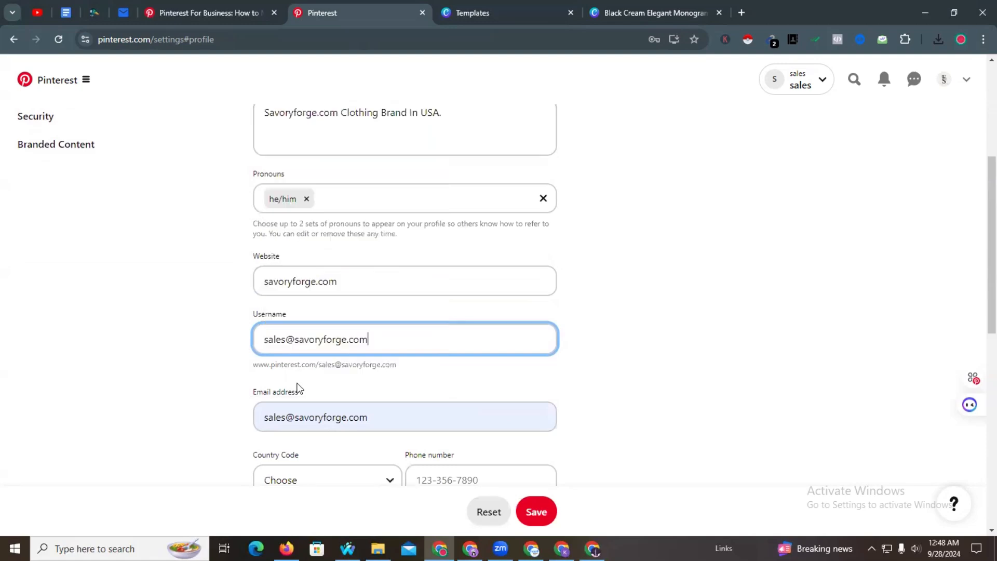
{"action": "key", "text": "BackSpace"}
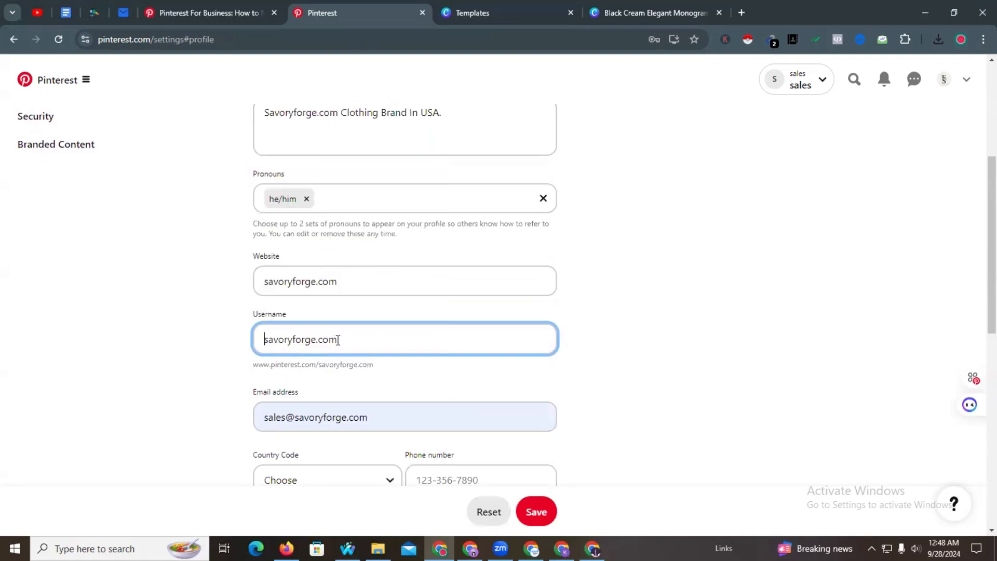
{"action": "left_click", "coordinate": [342, 340]}
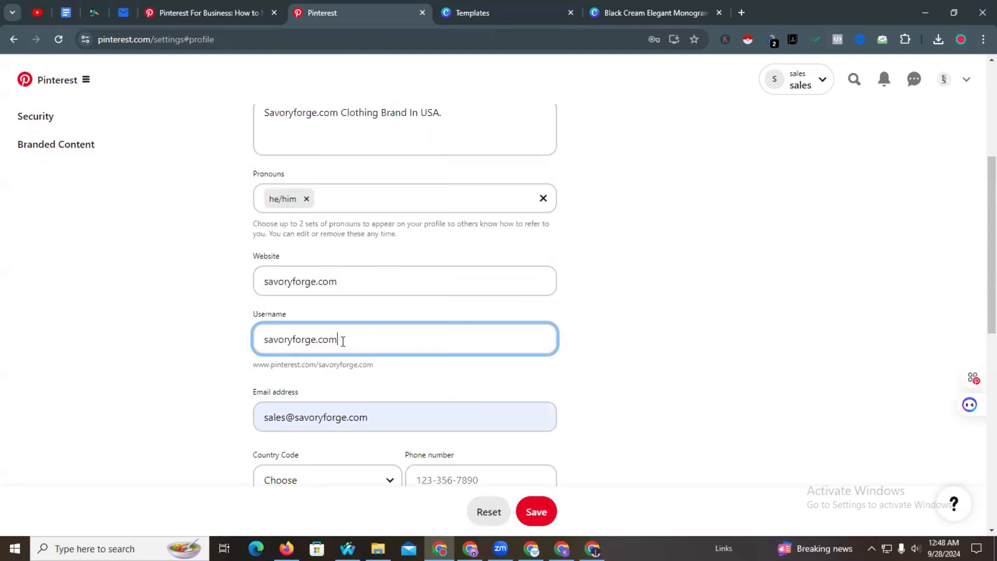
- Finish the username edit and attempt to save the profile; it's rejected for containing an email address
{"action": "left_click", "coordinate": [619, 347]}
{"action": "scroll", "coordinate": [534, 383], "scroll_direction": "down", "scroll_amount": 3}
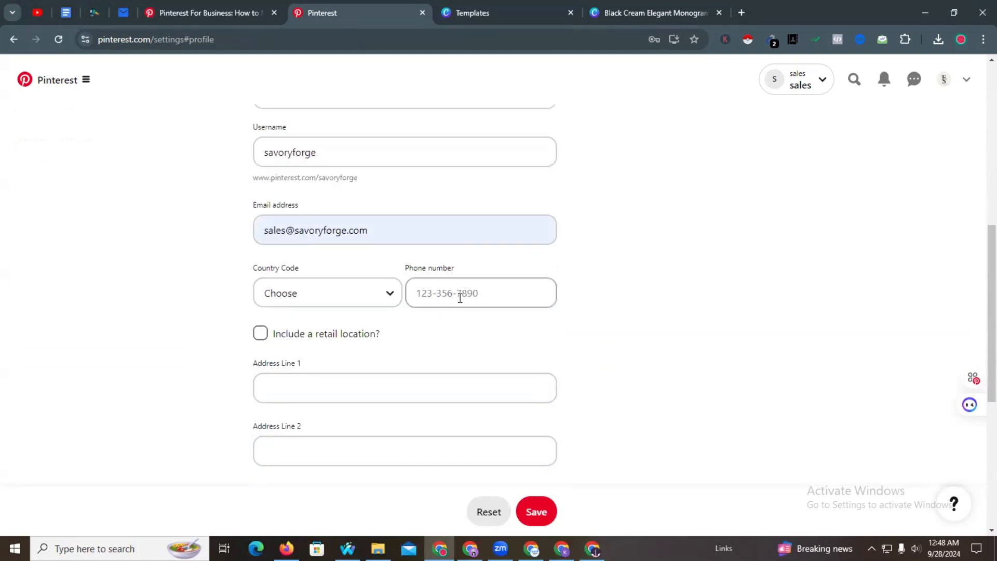
{"action": "scroll", "coordinate": [354, 385], "scroll_direction": "down", "scroll_amount": 6}
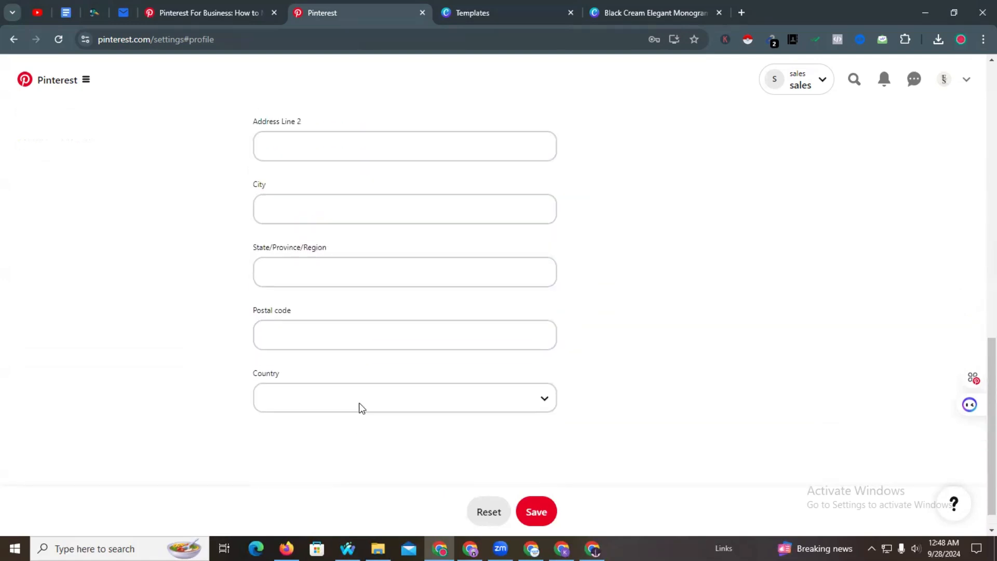
{"action": "scroll", "coordinate": [362, 408], "scroll_direction": "up", "scroll_amount": 5}
{"action": "scroll", "coordinate": [309, 327], "scroll_direction": "down", "scroll_amount": 2}
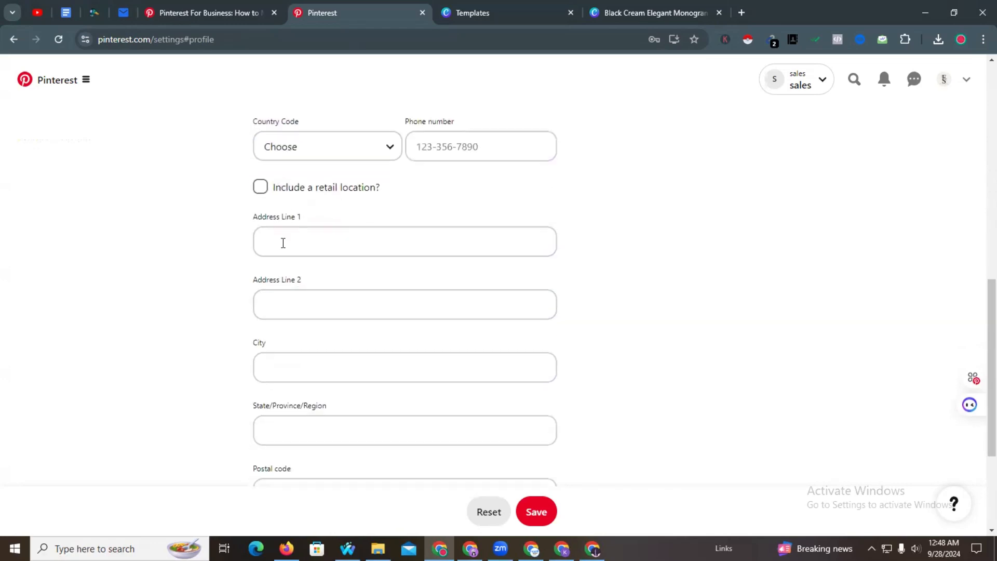
{"action": "scroll", "coordinate": [318, 413], "scroll_direction": "down", "scroll_amount": 3}
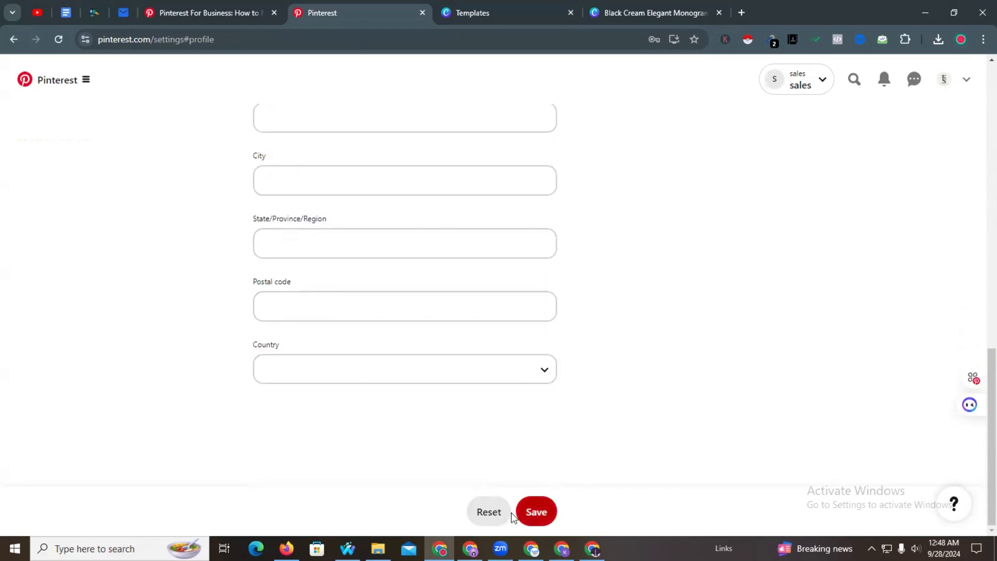
{"action": "left_click", "coordinate": [529, 512]}
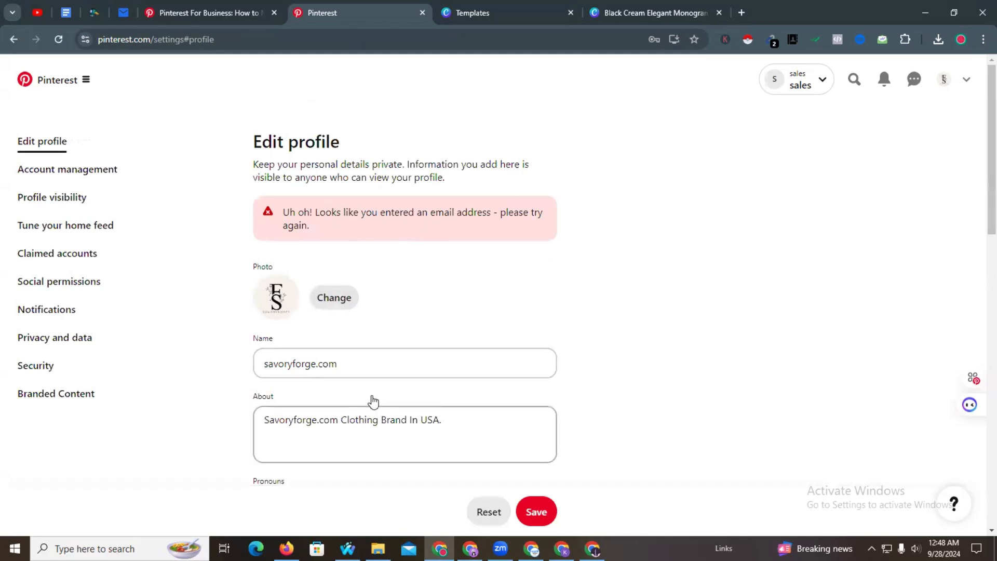
{"action": "scroll", "coordinate": [369, 400], "scroll_direction": "down", "scroll_amount": 14}
{"action": "scroll", "coordinate": [372, 401], "scroll_direction": "down", "scroll_amount": 2}
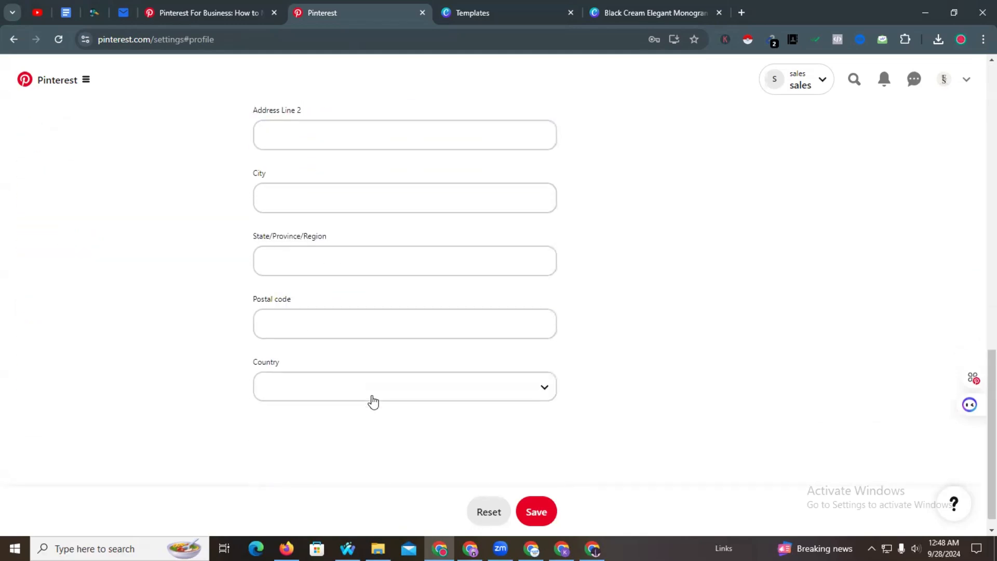
{"action": "scroll", "coordinate": [373, 401], "scroll_direction": "up", "scroll_amount": 15}
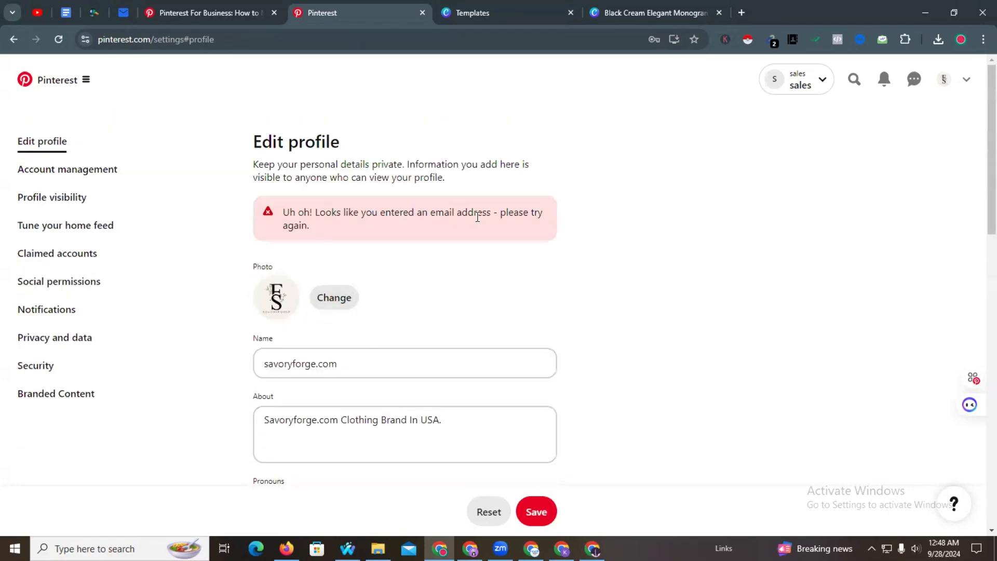
{"action": "scroll", "coordinate": [372, 286], "scroll_direction": "down", "scroll_amount": 3}
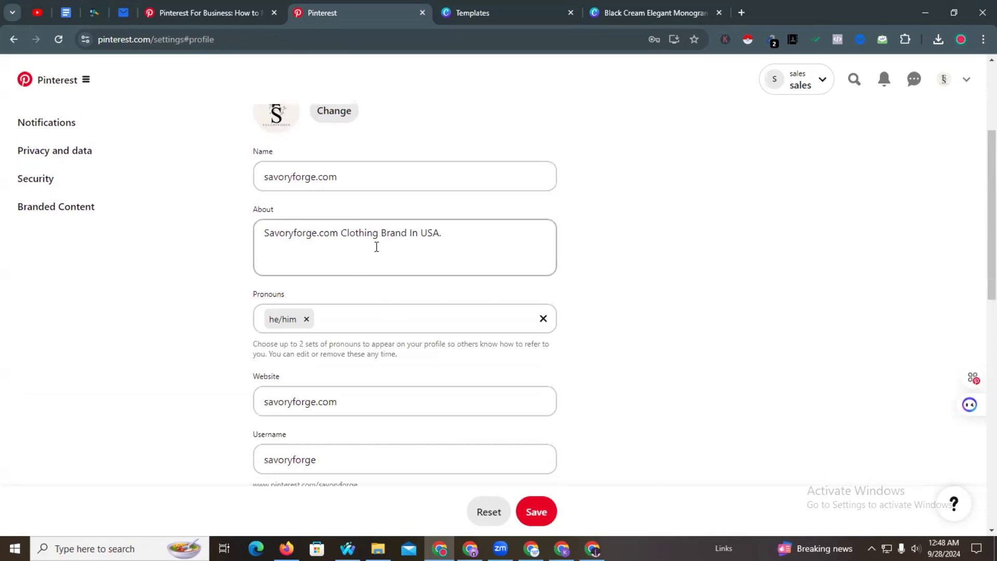
{"action": "scroll", "coordinate": [416, 248], "scroll_direction": "down", "scroll_amount": 2}
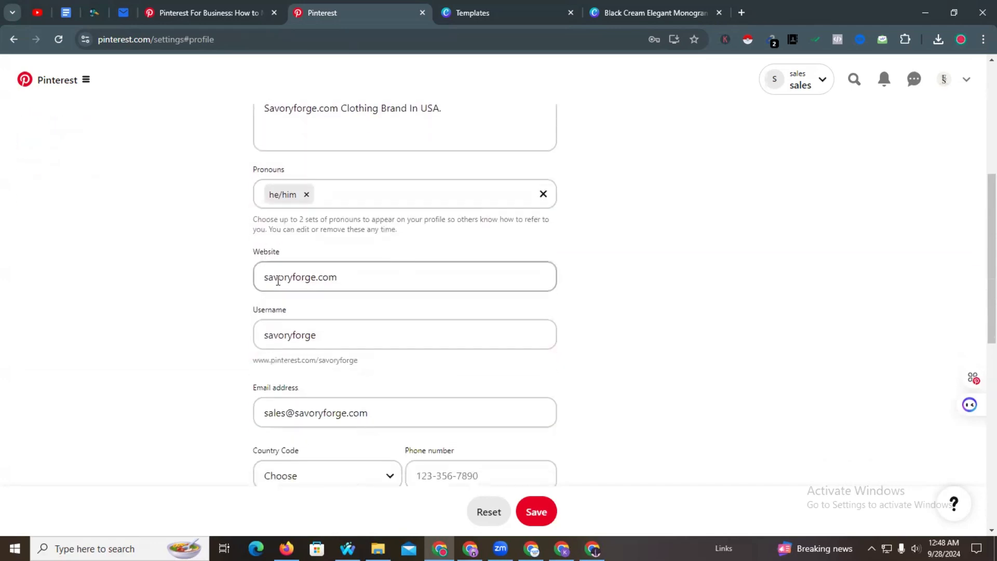
{"action": "left_click", "coordinate": [267, 278]}
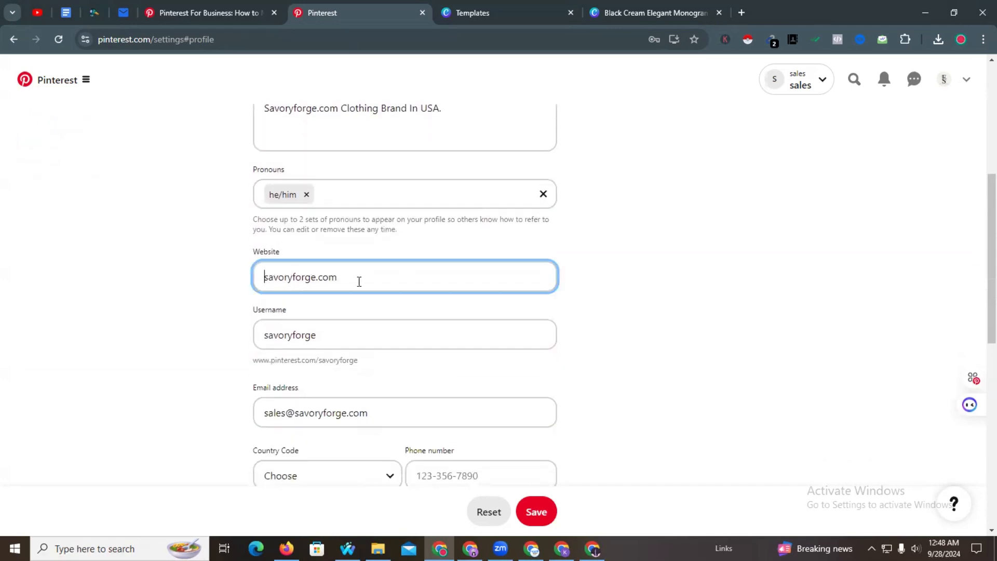
{"action": "type", "text": "www"}
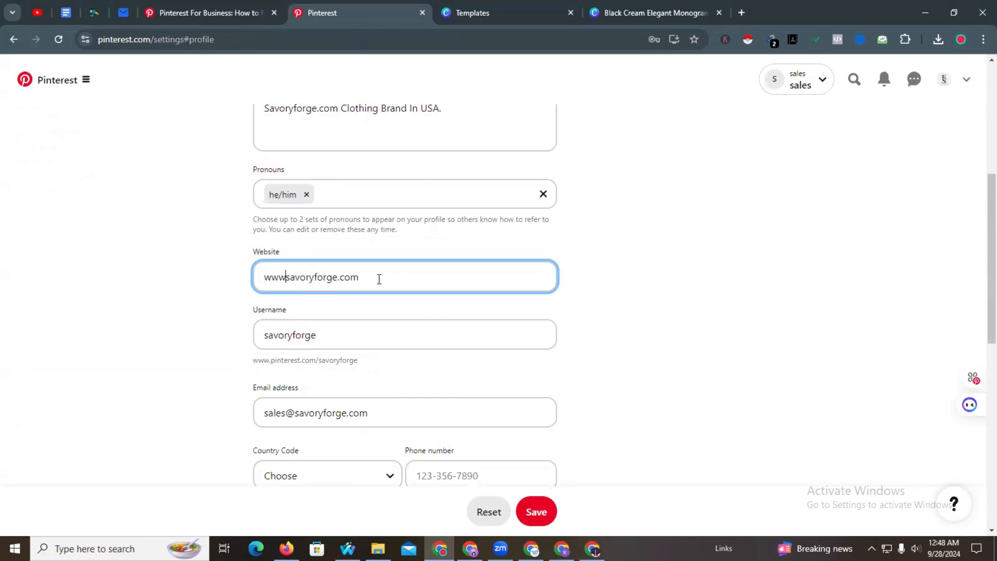
{"action": "type", "text": "."}
{"action": "scroll", "coordinate": [379, 279], "scroll_direction": "down", "scroll_amount": 3}
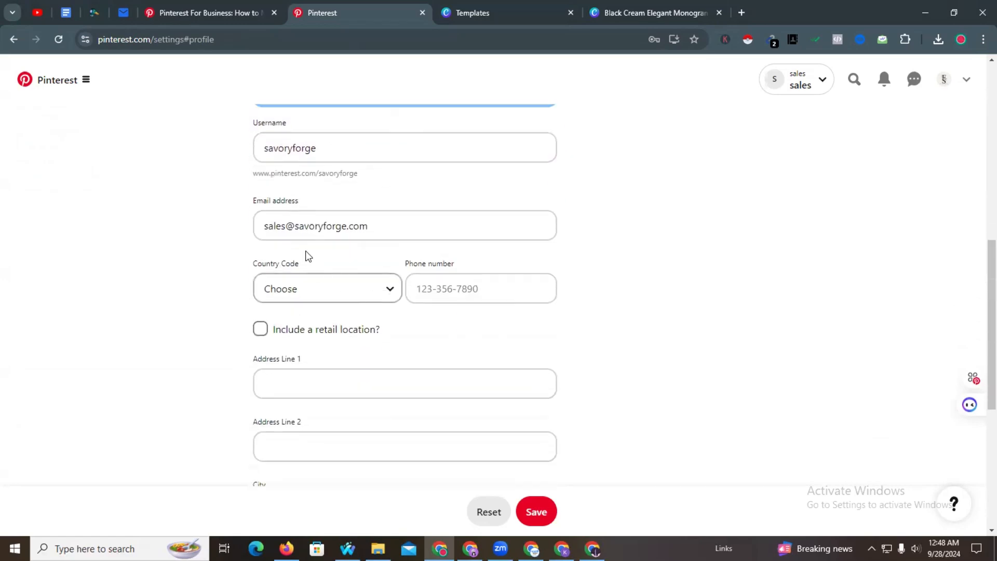
{"action": "scroll", "coordinate": [312, 249], "scroll_direction": "down", "scroll_amount": 1}
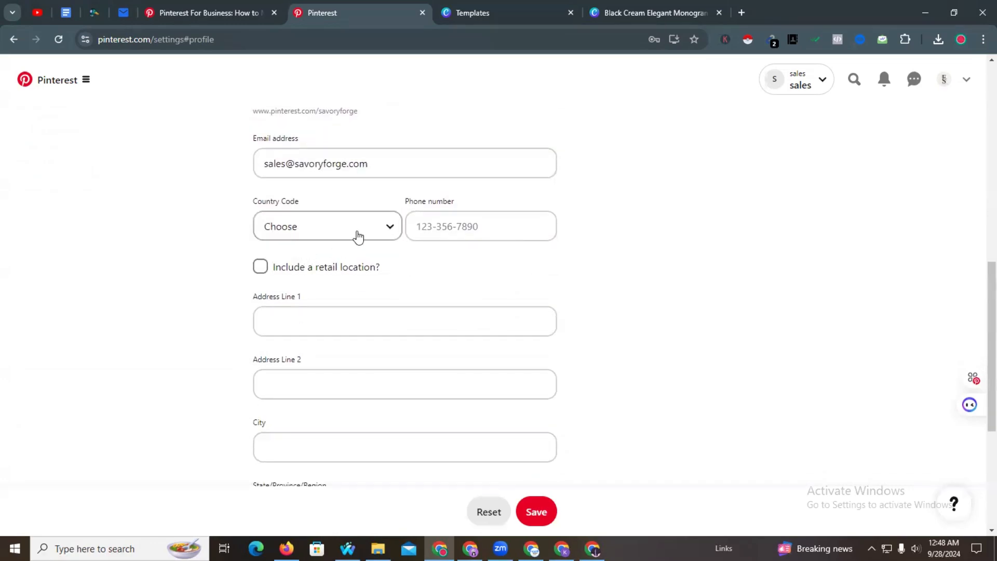
- Set the phone country code to Bangladesh (+880) and fill in the browser's saved contact details
{"action": "left_click", "coordinate": [355, 235]}
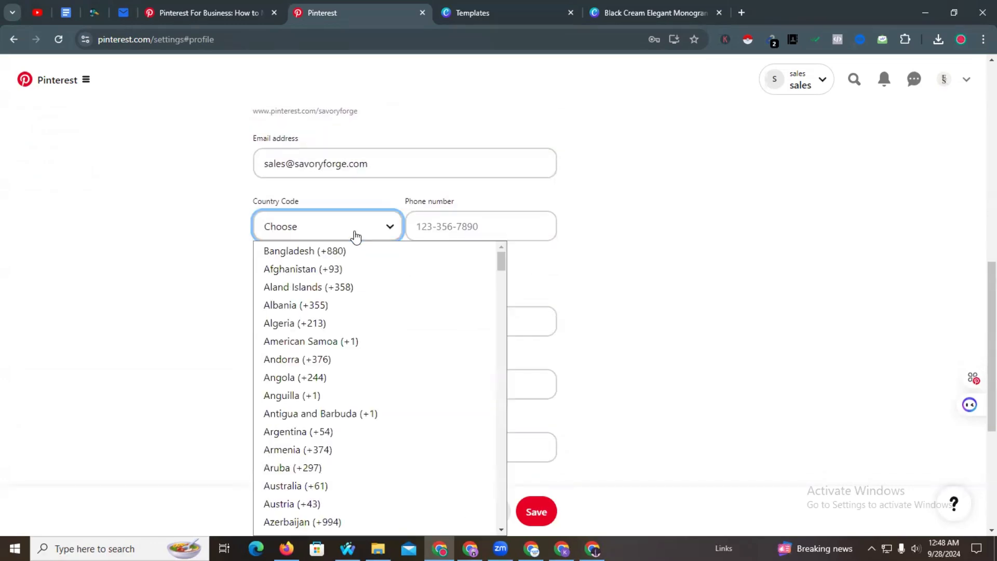
{"action": "left_click", "coordinate": [326, 256]}
{"action": "left_click", "coordinate": [423, 225]}
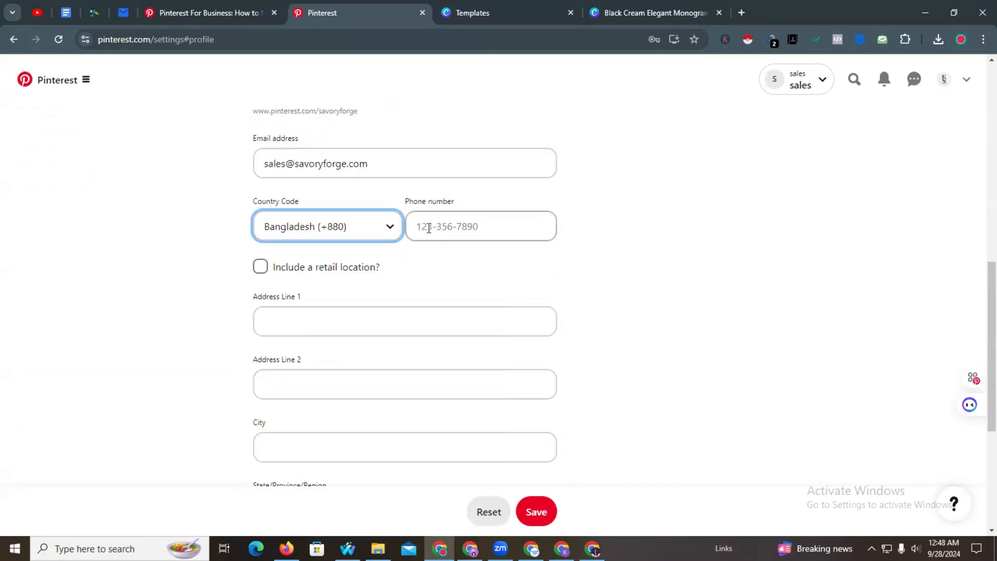
{"action": "left_click", "coordinate": [558, 275]}
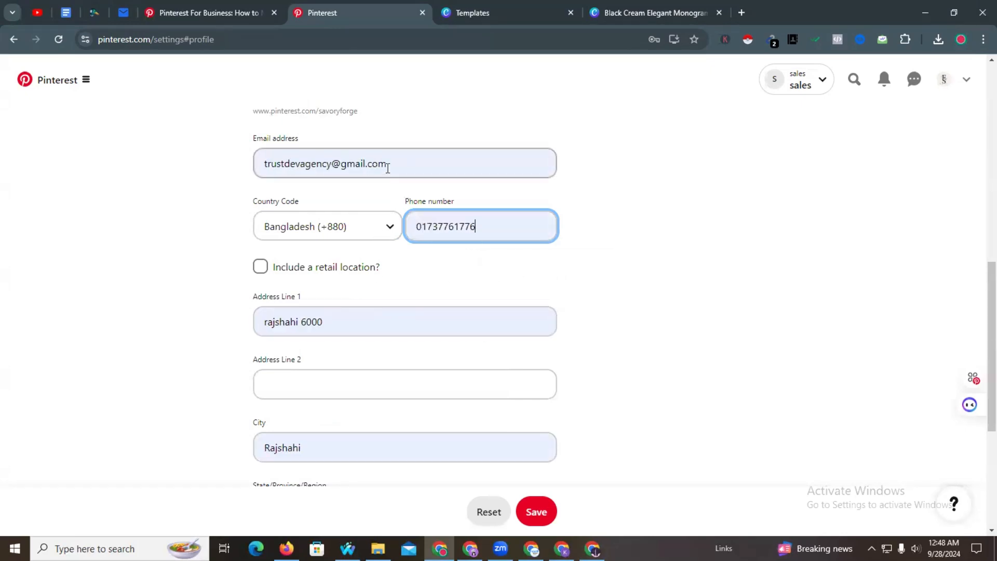
{"action": "scroll", "coordinate": [395, 169], "scroll_direction": "up", "scroll_amount": 2}
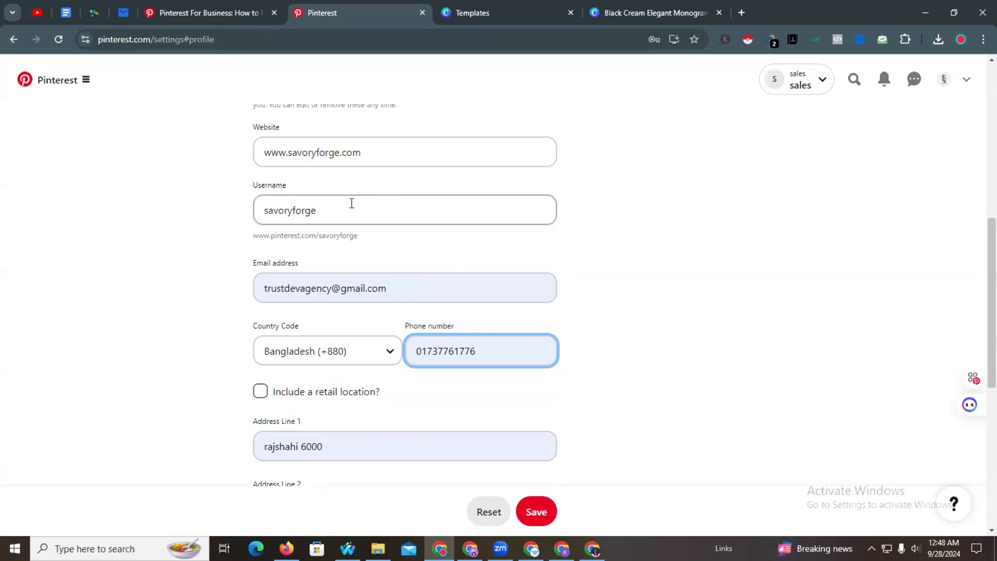
- Adjust the website address and replace the contact e-mail with the autofilled business e-mail
{"action": "left_click", "coordinate": [385, 154]}
{"action": "left_click_drag", "start_coordinate": [361, 153], "coordinate": [291, 154]}
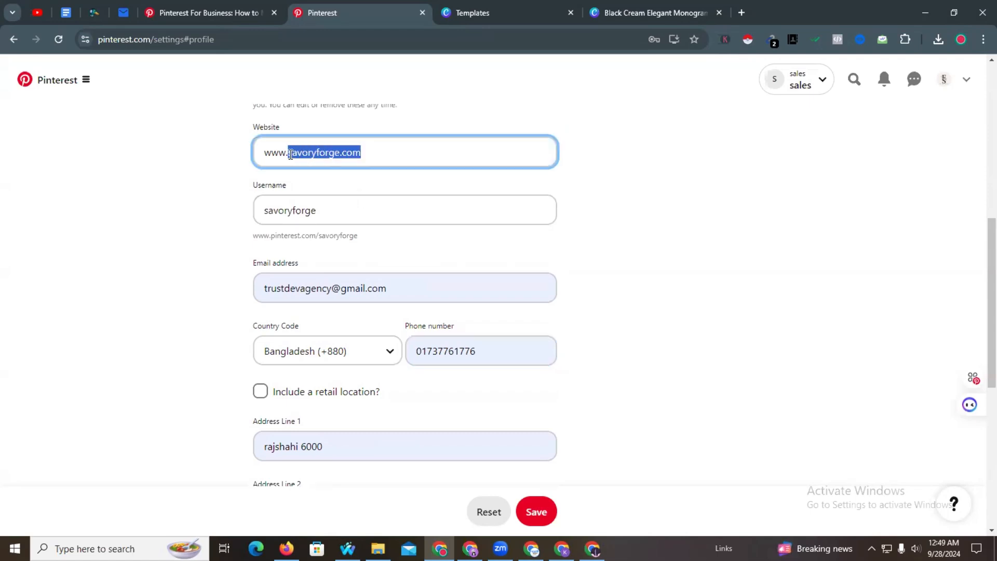
{"action": "left_click_drag", "start_coordinate": [387, 288], "coordinate": [240, 291]}
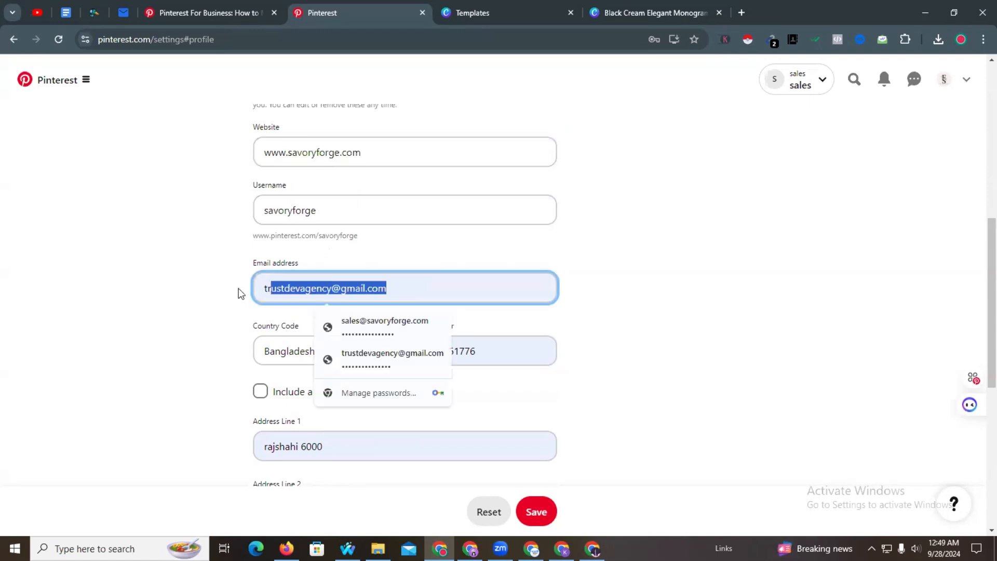
{"action": "left_click", "coordinate": [383, 322]}
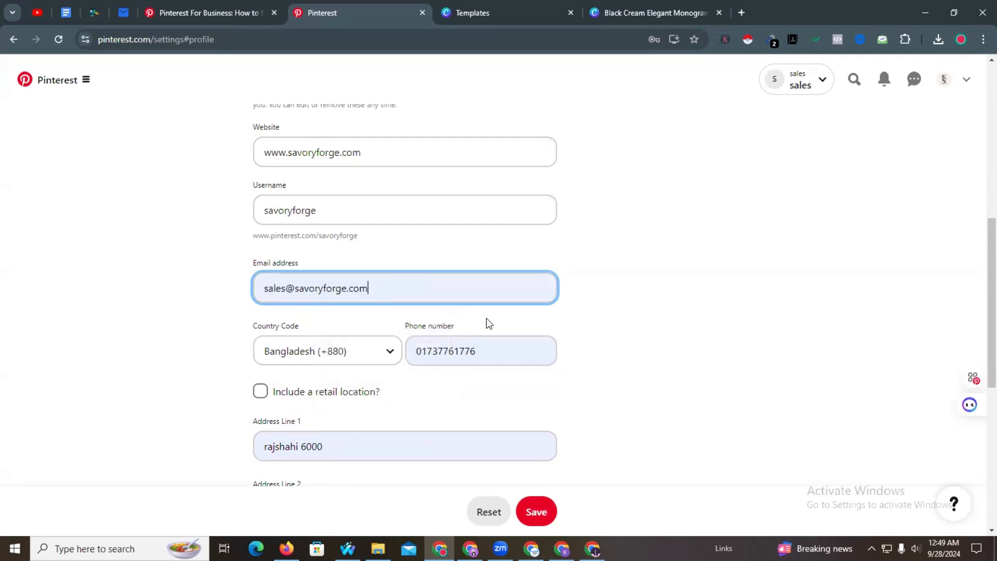
- Fill in Rajshahi as the state/region and save the profile
{"action": "scroll", "coordinate": [579, 323], "scroll_direction": "down", "scroll_amount": 3}
{"action": "scroll", "coordinate": [354, 269], "scroll_direction": "down", "scroll_amount": 4}
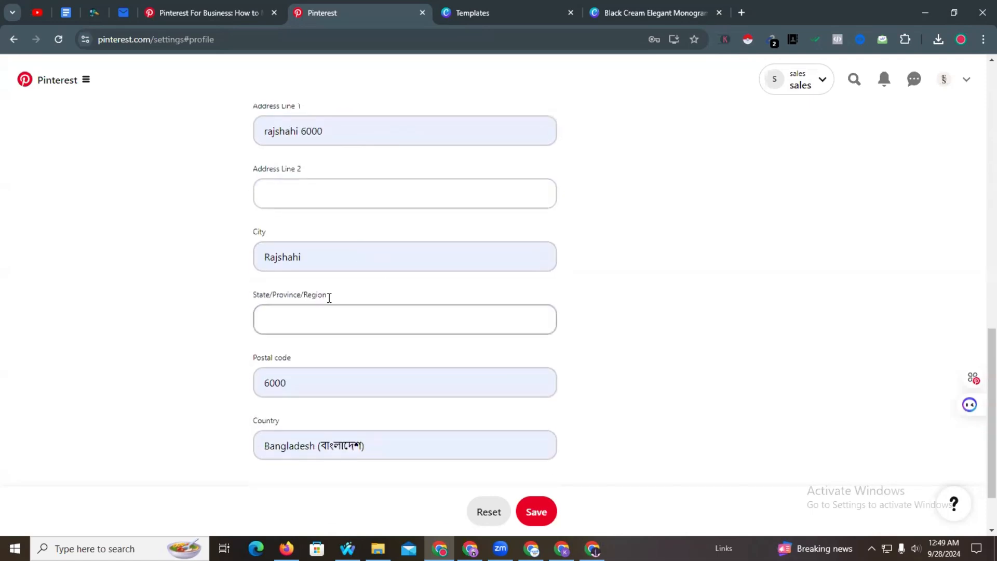
{"action": "left_click", "coordinate": [386, 239]}
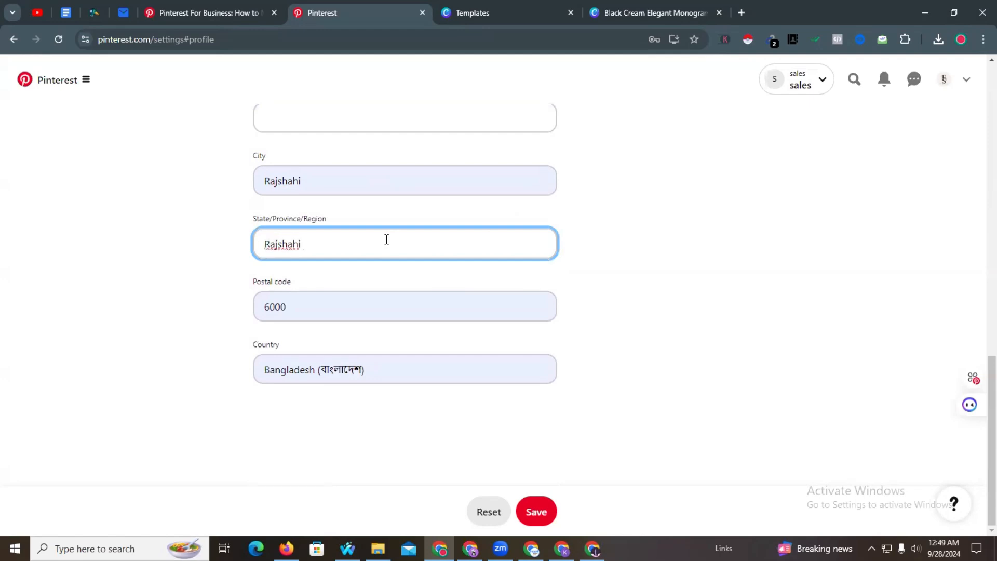
{"action": "left_click", "coordinate": [535, 513]}
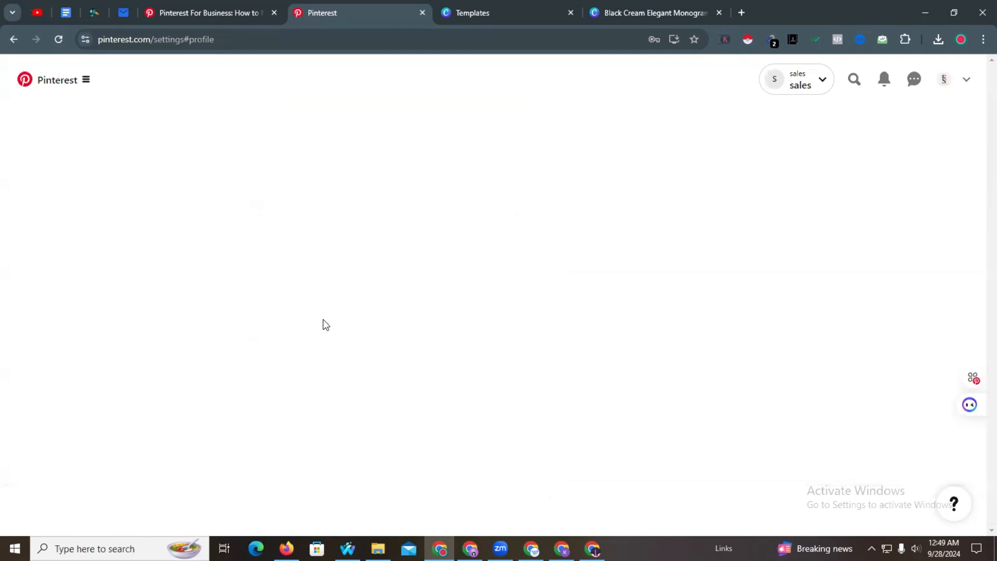
{"action": "scroll", "coordinate": [416, 314], "scroll_direction": "down", "scroll_amount": 2}
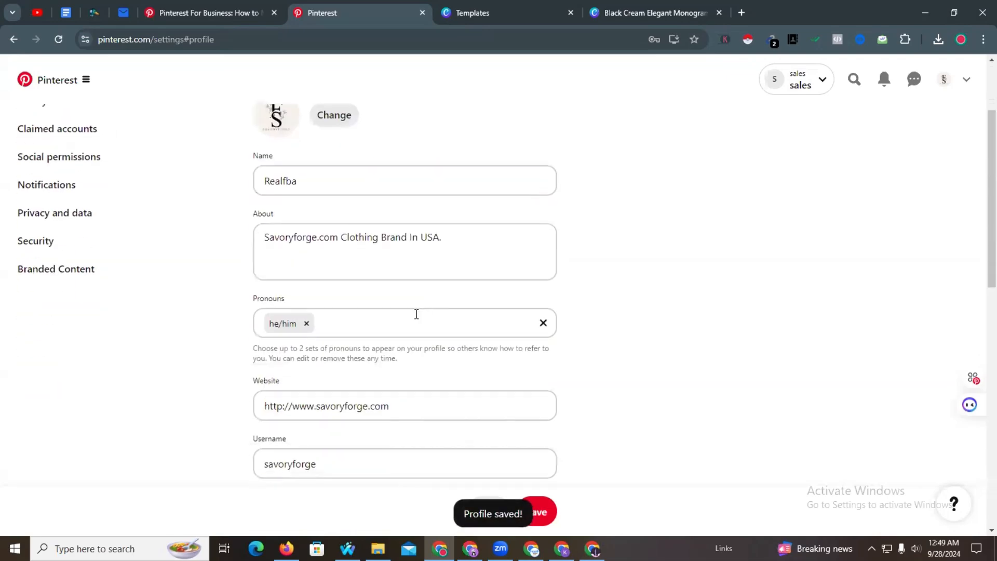
{"action": "scroll", "coordinate": [449, 405], "scroll_direction": "down", "scroll_amount": 7}
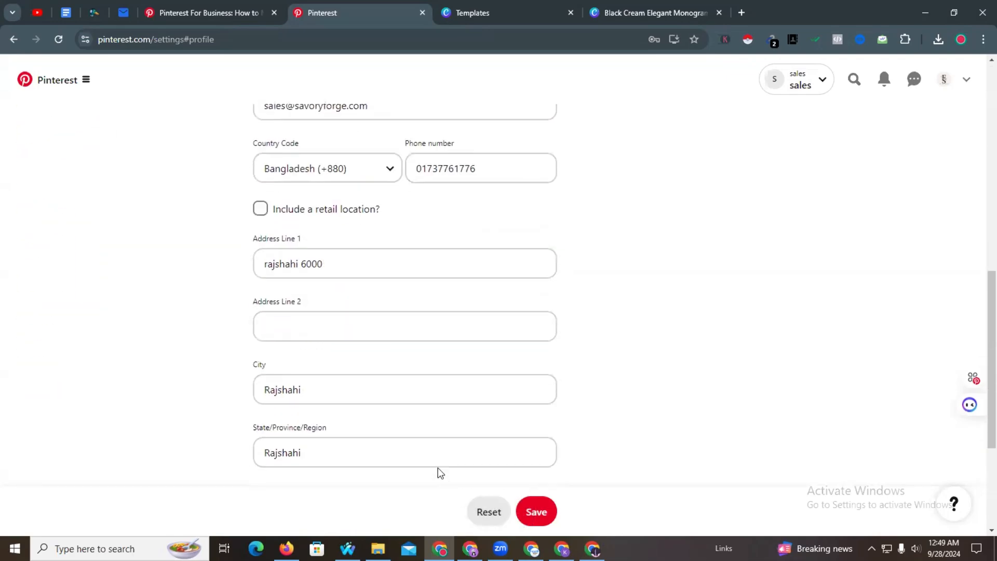
{"action": "scroll", "coordinate": [440, 470], "scroll_direction": "down", "scroll_amount": 3}
{"action": "scroll", "coordinate": [498, 468], "scroll_direction": "up", "scroll_amount": 10}
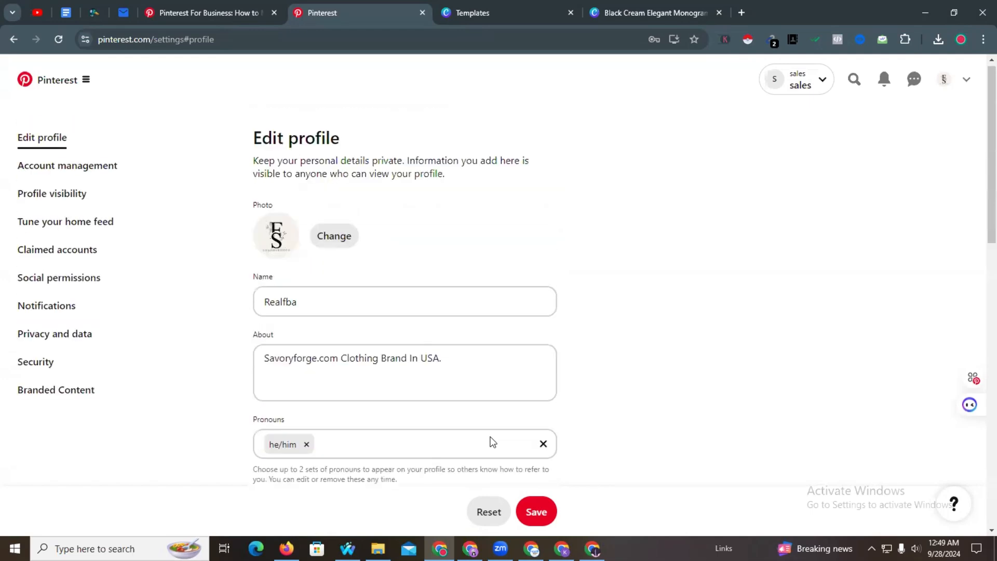
- View the public profile, decline the address update, and bring up the account menu
{"action": "left_click", "coordinate": [952, 85]}
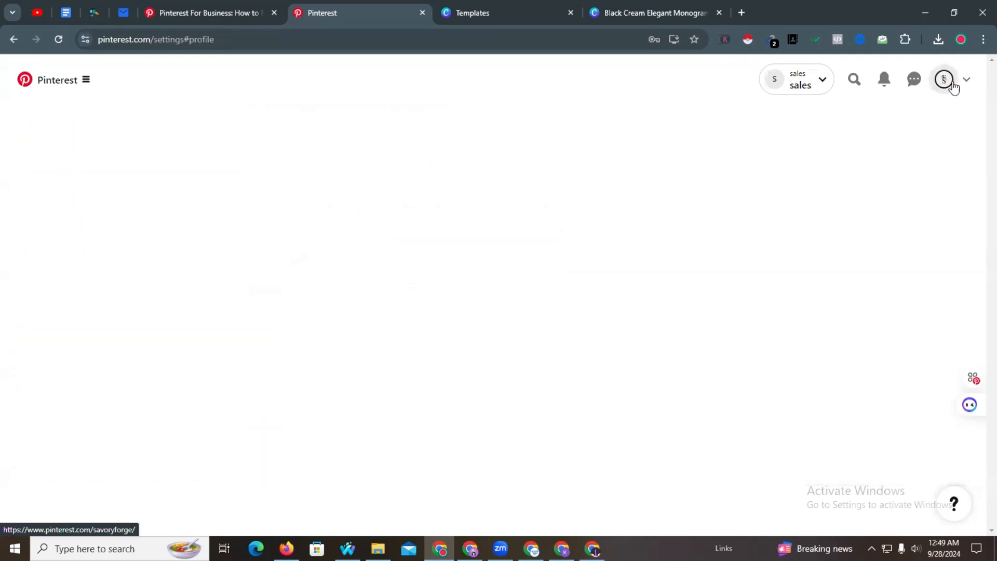
{"action": "left_click", "coordinate": [685, 262]}
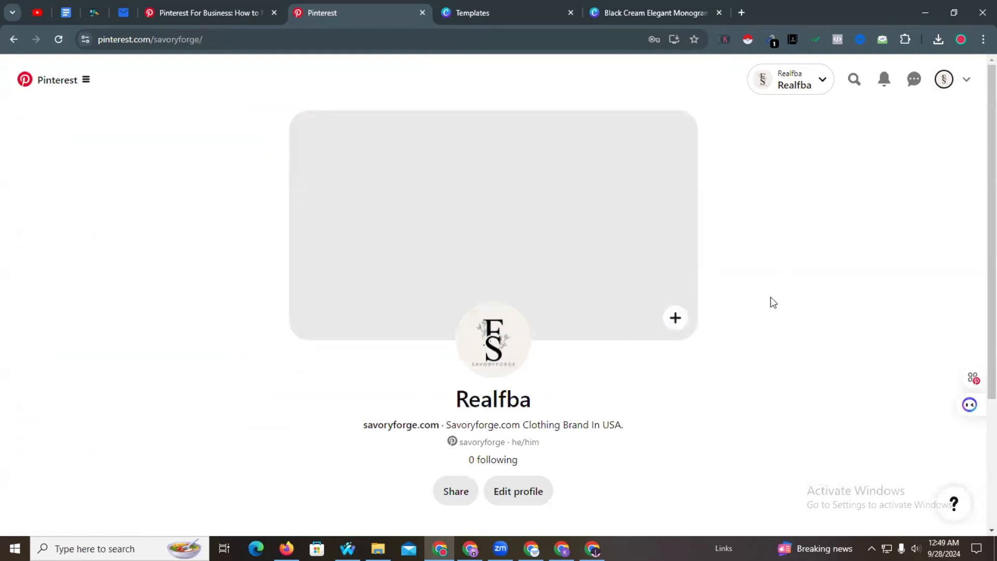
{"action": "left_click", "coordinate": [966, 79]}
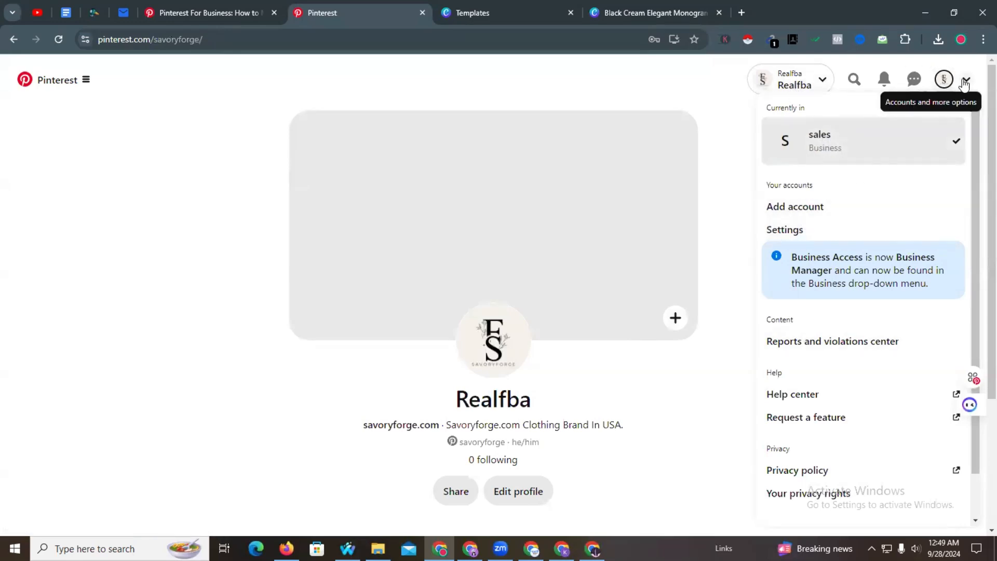
- In Edit profile, rename the profile to 'savoryforge' and save it
{"action": "left_click", "coordinate": [797, 228]}
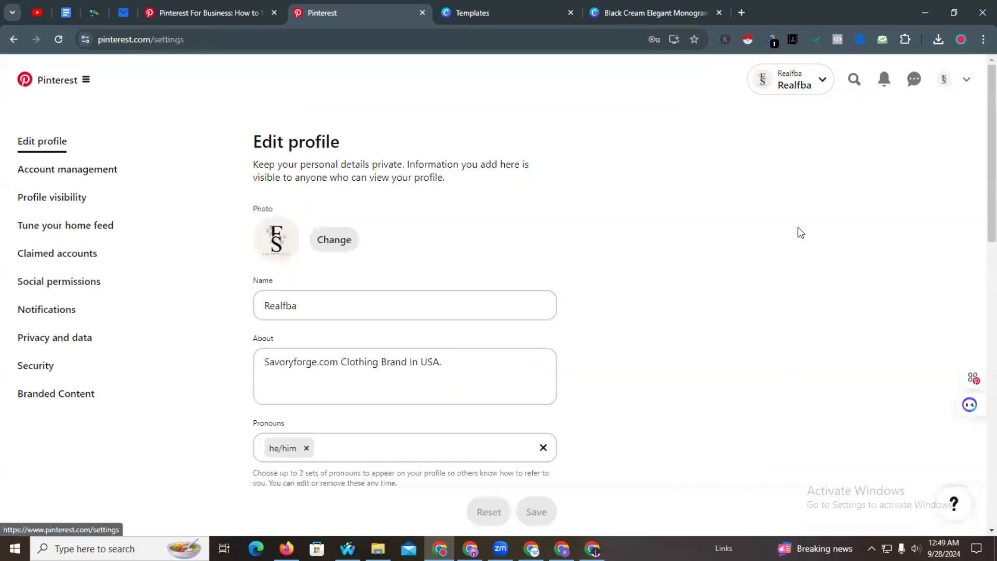
{"action": "left_click", "coordinate": [365, 306]}
{"action": "key", "text": "ctrl+a"}
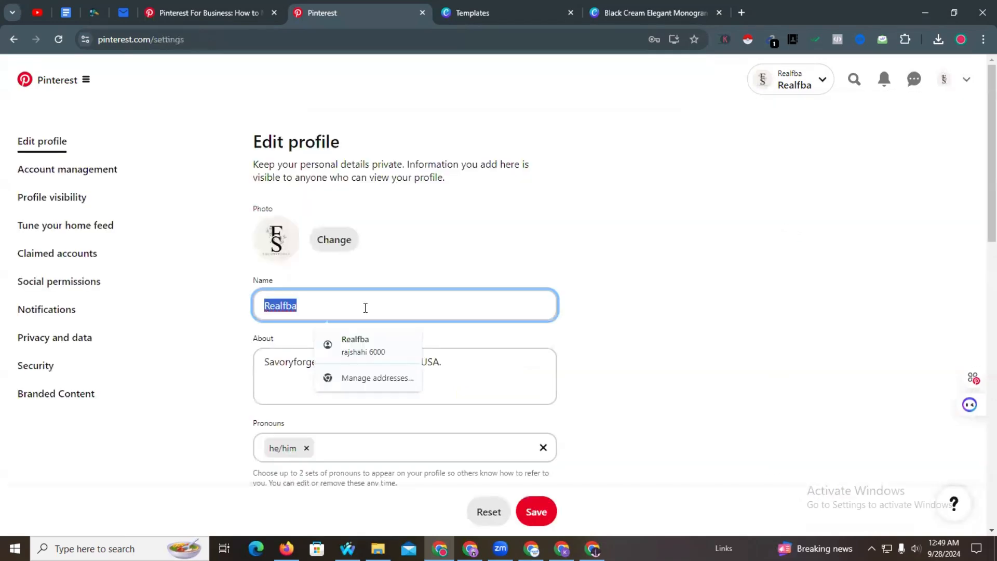
{"action": "key", "text": "super+v"}
{"action": "left_click", "coordinate": [342, 369]}
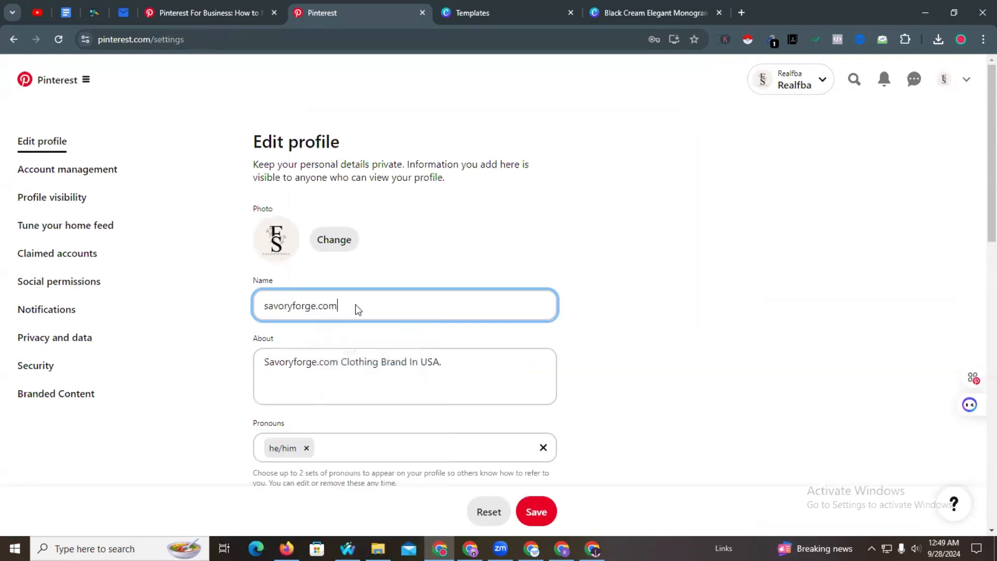
{"action": "key", "text": "BackSpace"}
{"action": "key", "text": "BackSpace"}
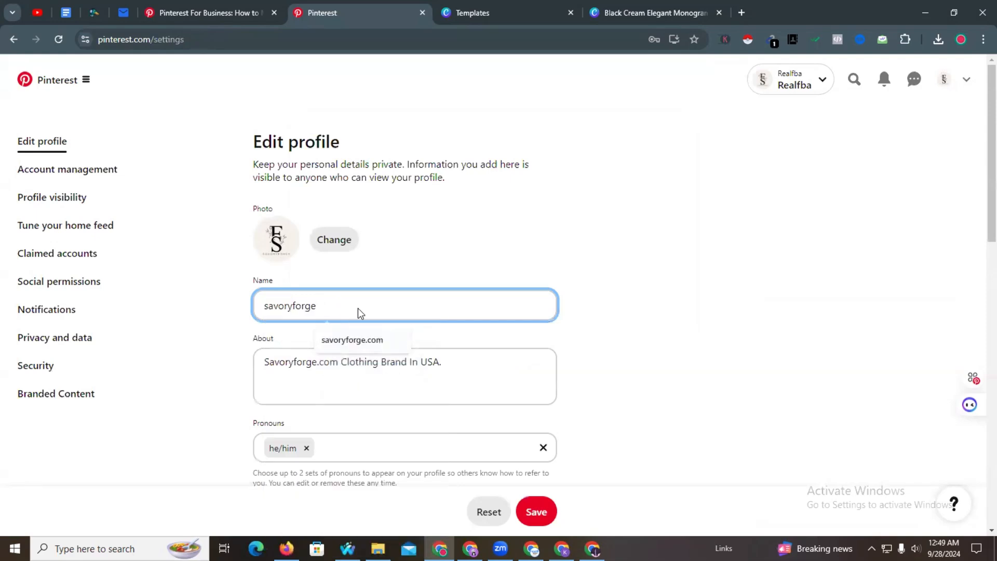
{"action": "left_click", "coordinate": [539, 515]}
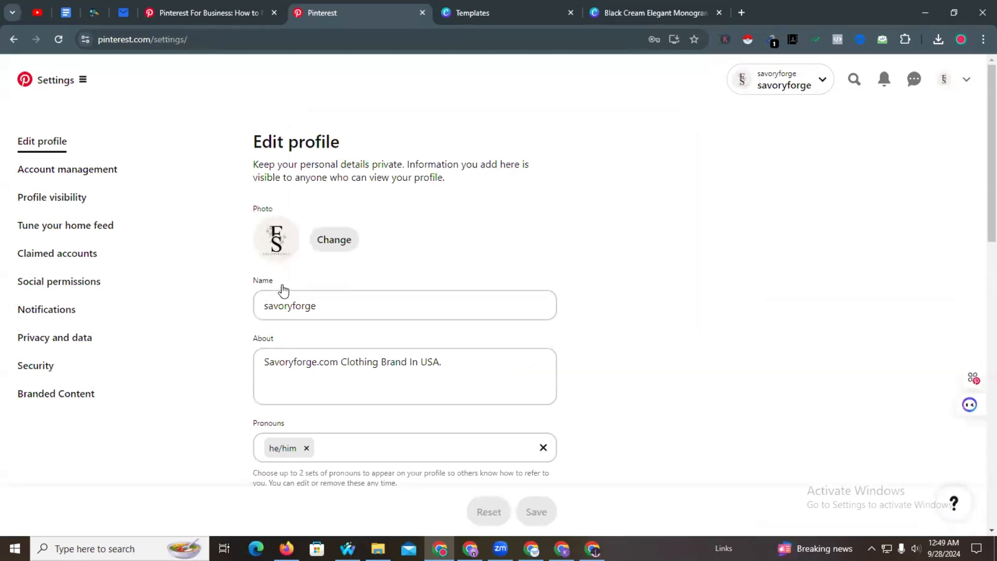
- Open the savoryforge profile page from the account menu
{"action": "left_click", "coordinate": [966, 79]}
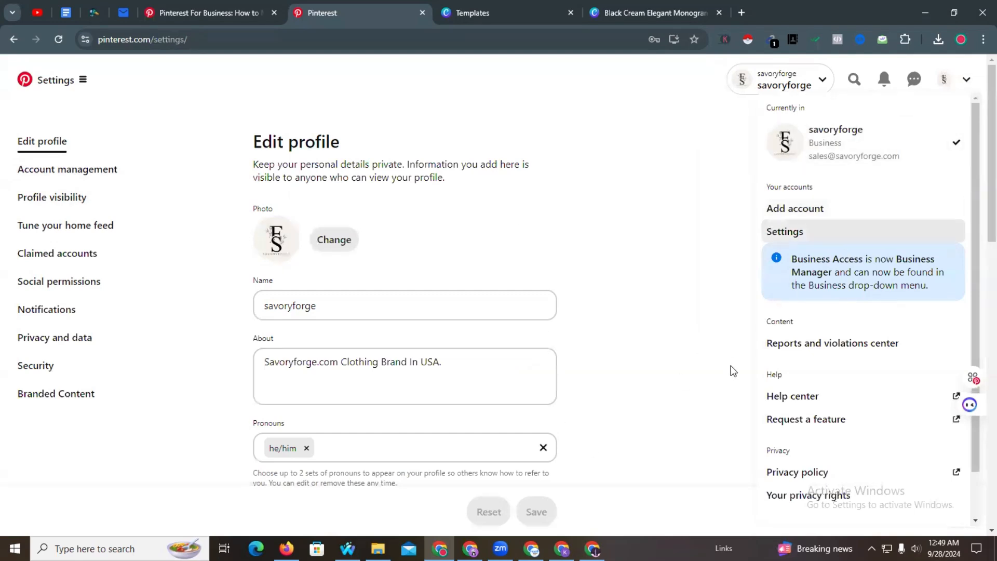
{"action": "scroll", "coordinate": [824, 421], "scroll_direction": "down", "scroll_amount": 1}
{"action": "scroll", "coordinate": [822, 410], "scroll_direction": "up", "scroll_amount": 1}
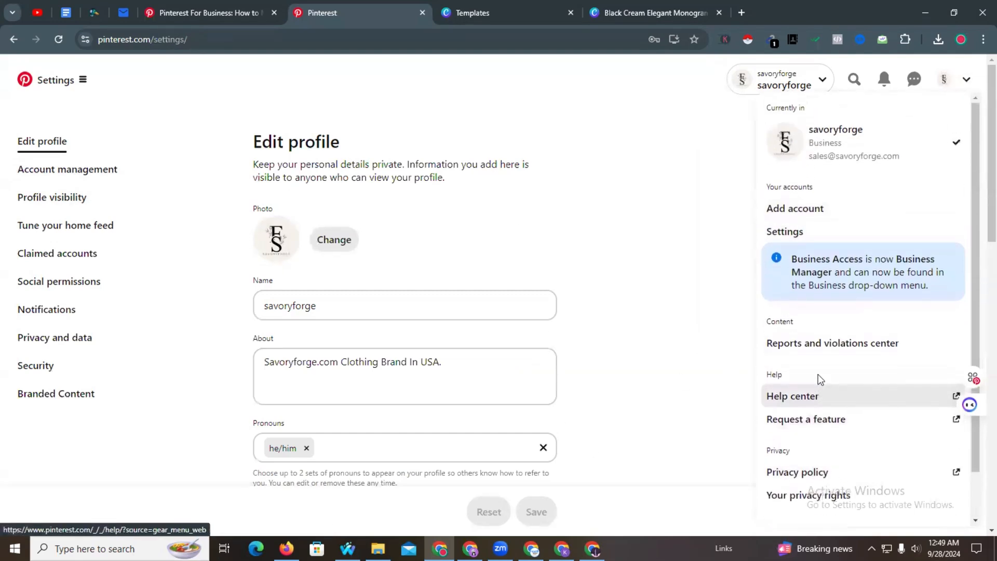
{"action": "left_click", "coordinate": [877, 143]}
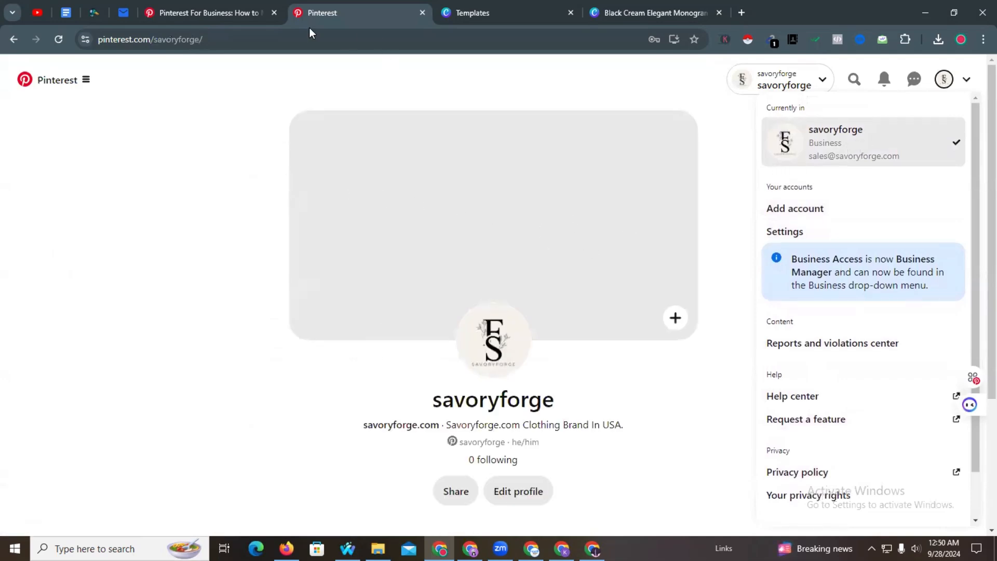
- Go to the Canva logo tab and trim its URL back to canva.com to load the home page
{"action": "left_click", "coordinate": [244, 7]}
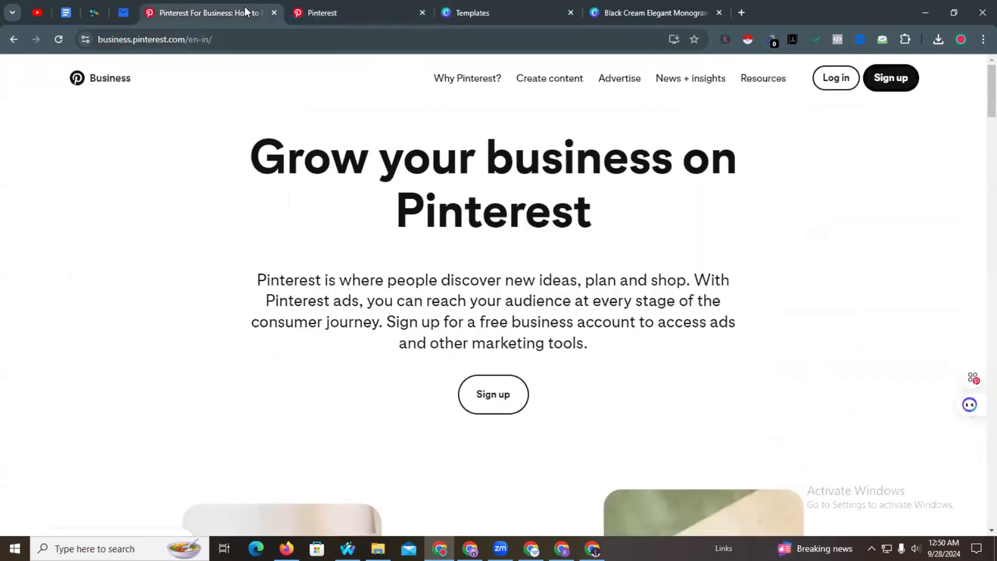
{"action": "left_click", "coordinate": [639, 6]}
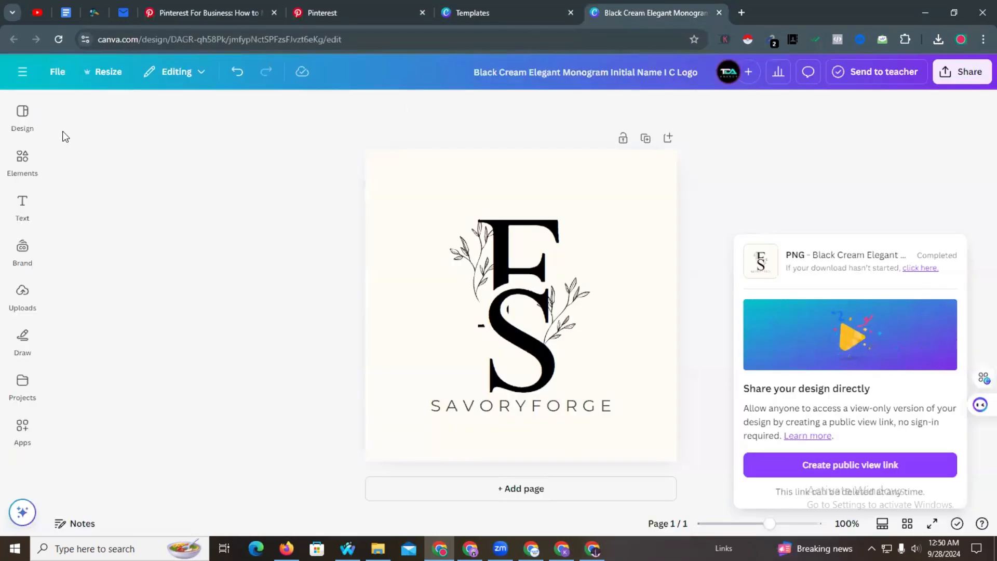
{"action": "left_click", "coordinate": [197, 44]}
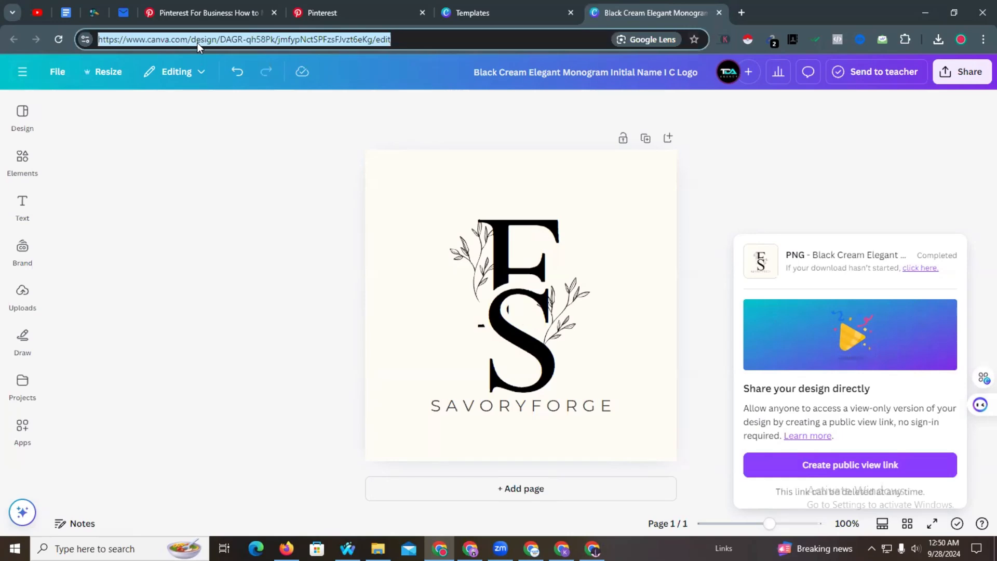
{"action": "left_click", "coordinate": [188, 39]}
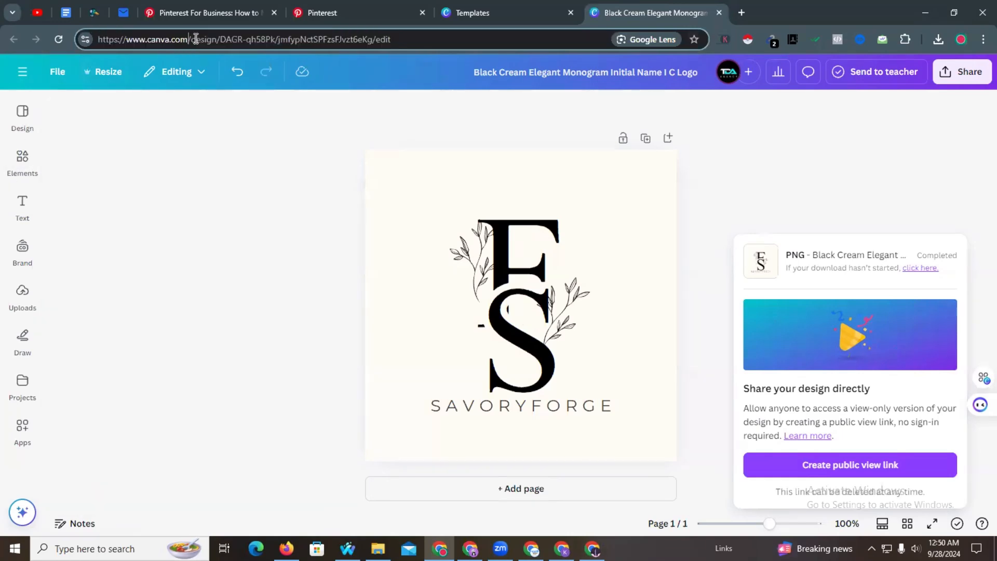
{"action": "left_click_drag", "start_coordinate": [191, 40], "coordinate": [555, 37]}
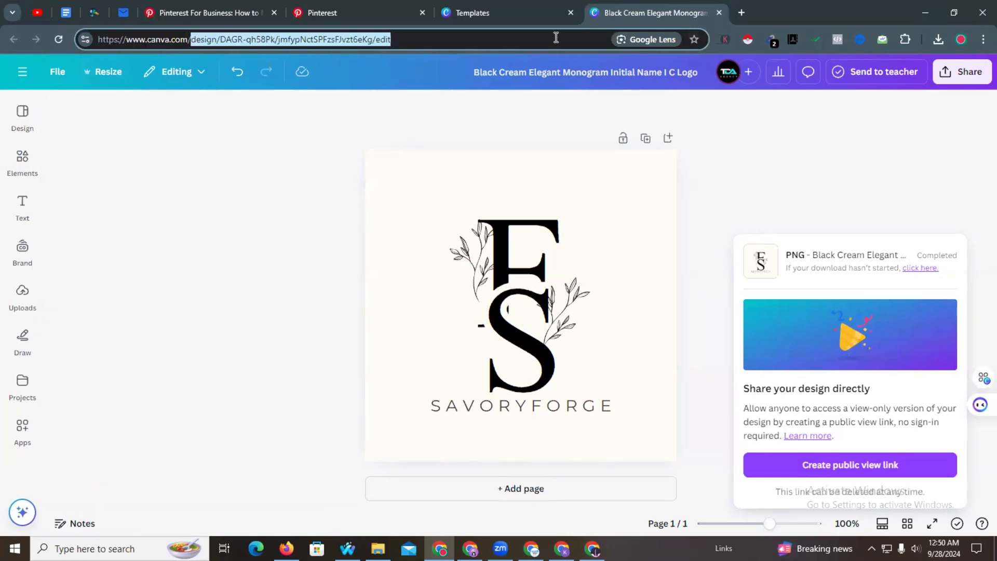
{"action": "key", "text": "BackSpace"}
{"action": "key", "text": "Return"}
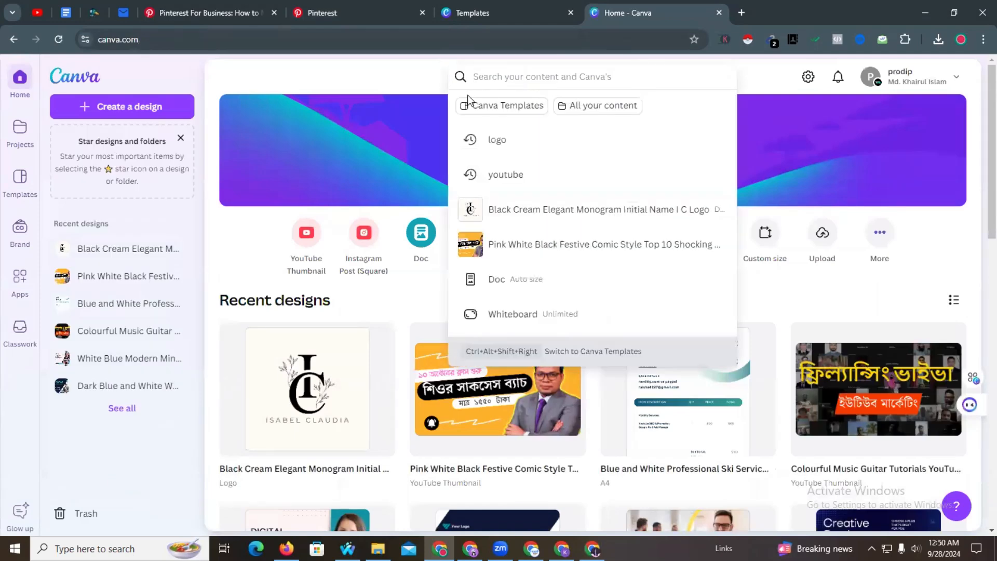
- Search Canva templates for 'Women Clothing' and open the Black Women Clothing Promo template
{"action": "type", "text": "Women"}
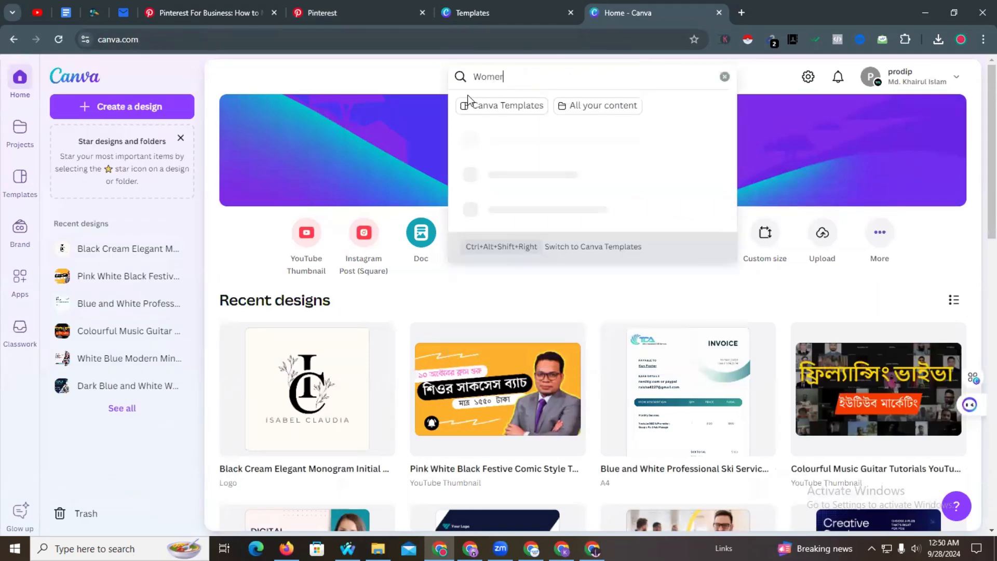
{"action": "type", "text": " Clothing"}
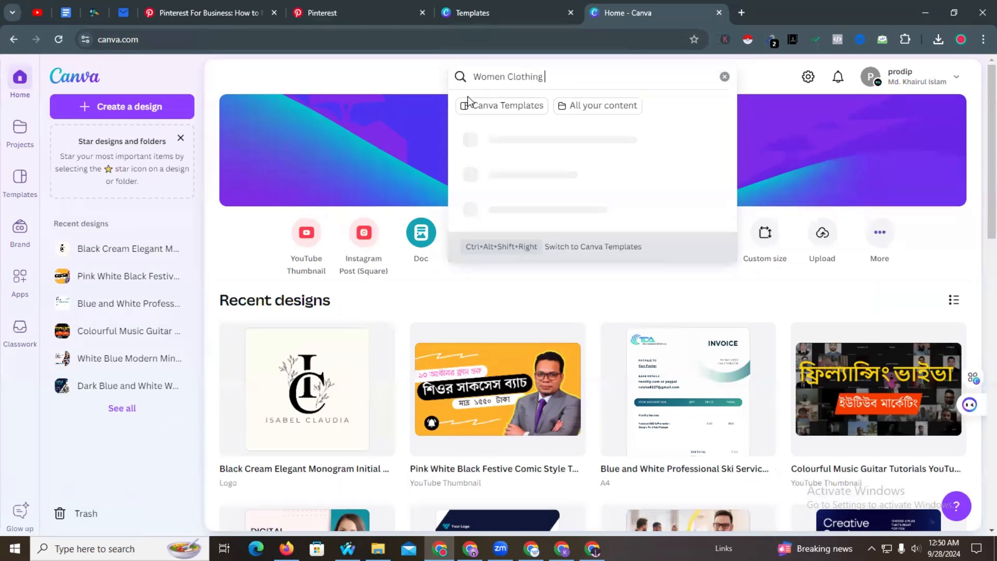
{"action": "key", "text": "Return"}
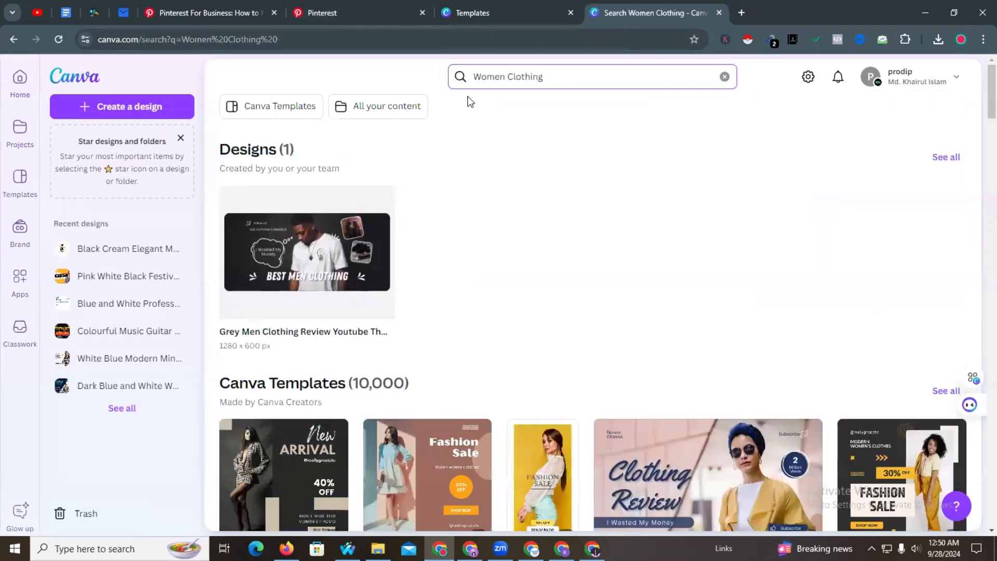
{"action": "scroll", "coordinate": [443, 187], "scroll_direction": "down", "scroll_amount": 3}
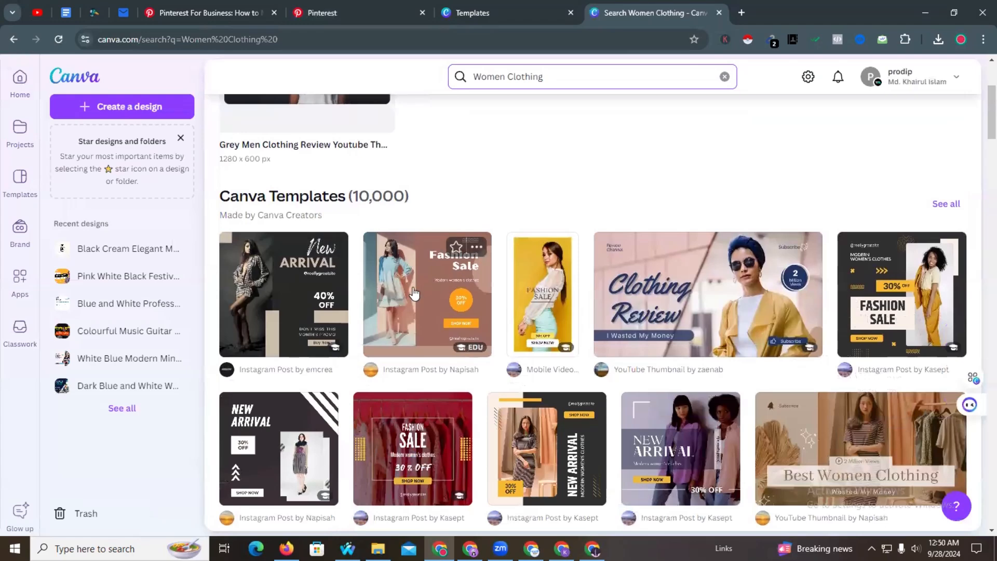
{"action": "left_click", "coordinate": [258, 260]}
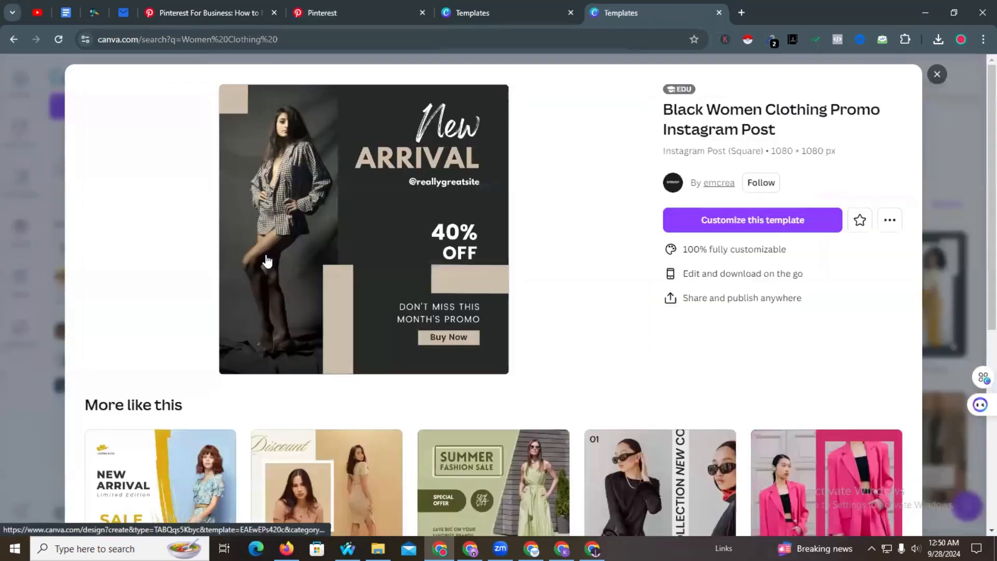
{"action": "left_click", "coordinate": [277, 165]}
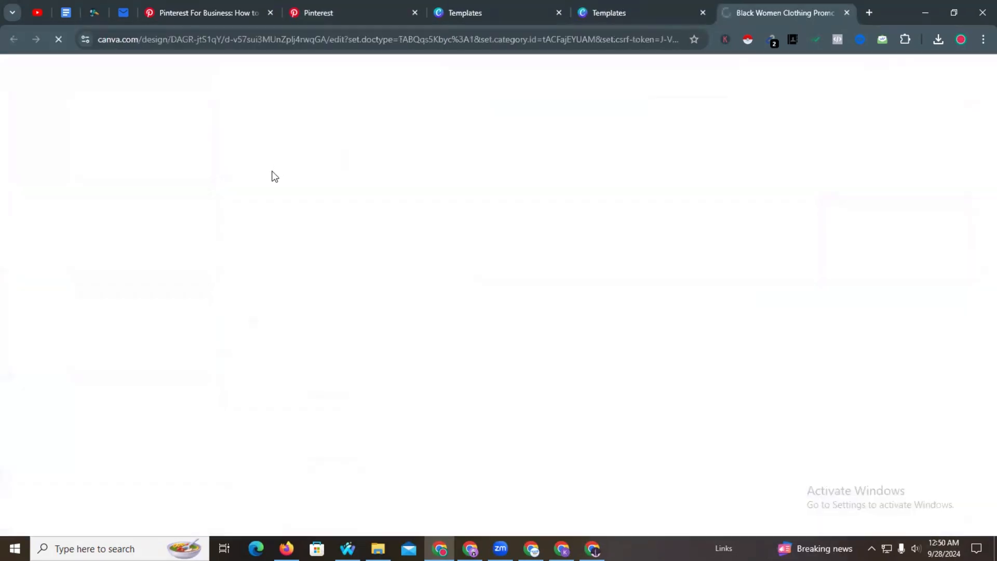
- Open the green Summer Fashion Sale template in the design editor instead
{"action": "left_click", "coordinate": [622, 2]}
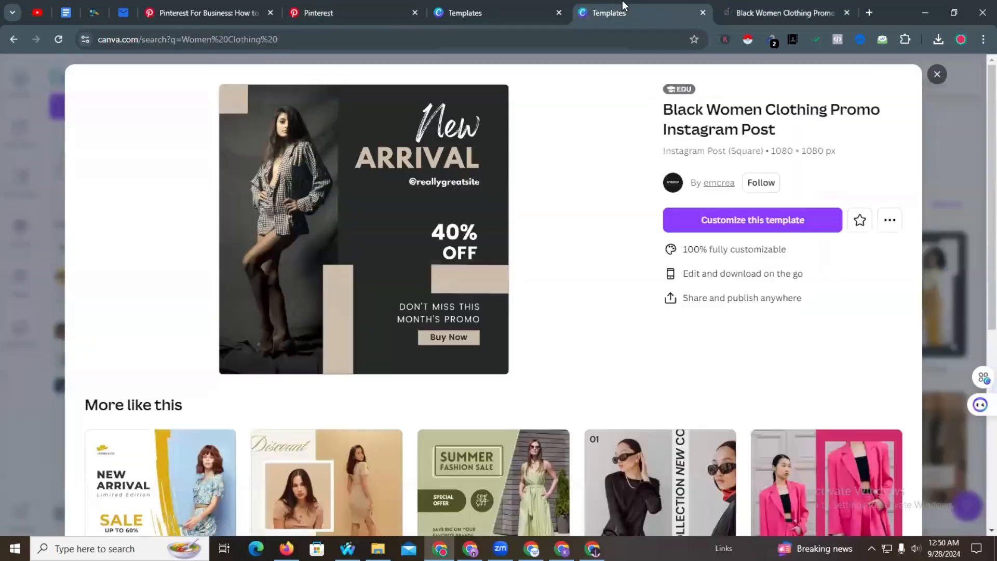
{"action": "scroll", "coordinate": [391, 195], "scroll_direction": "down", "scroll_amount": 5}
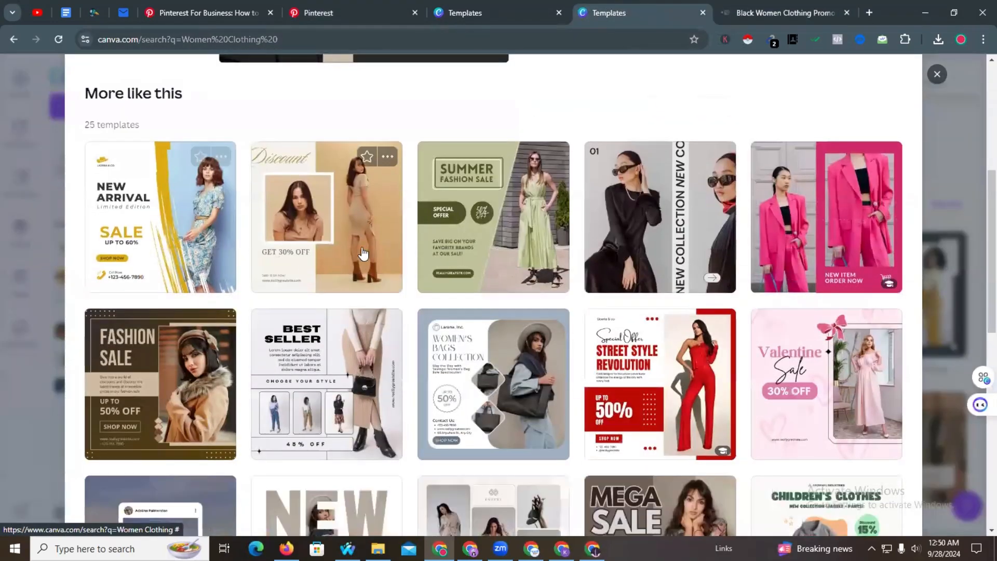
{"action": "left_click", "coordinate": [464, 178]}
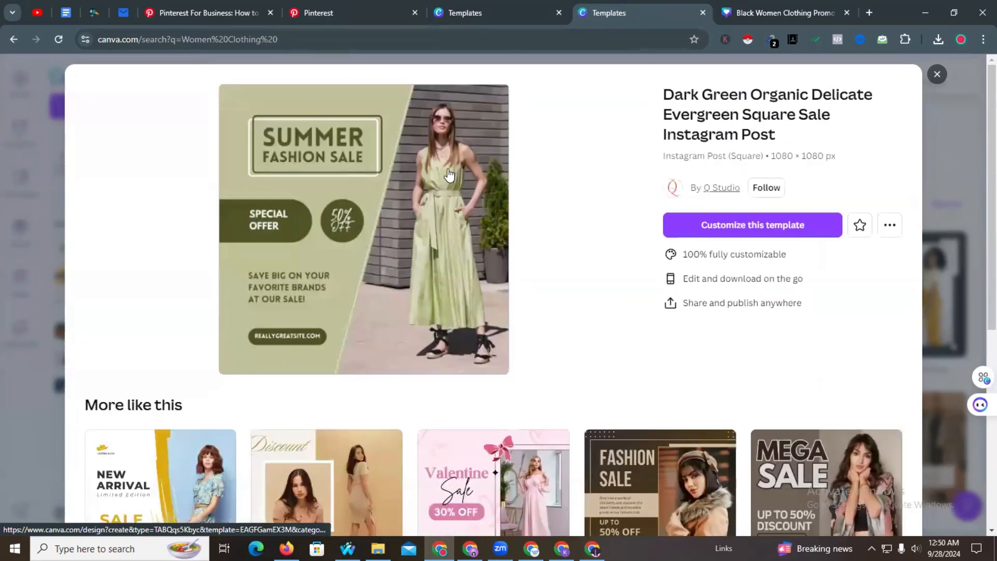
{"action": "left_click", "coordinate": [420, 168]}
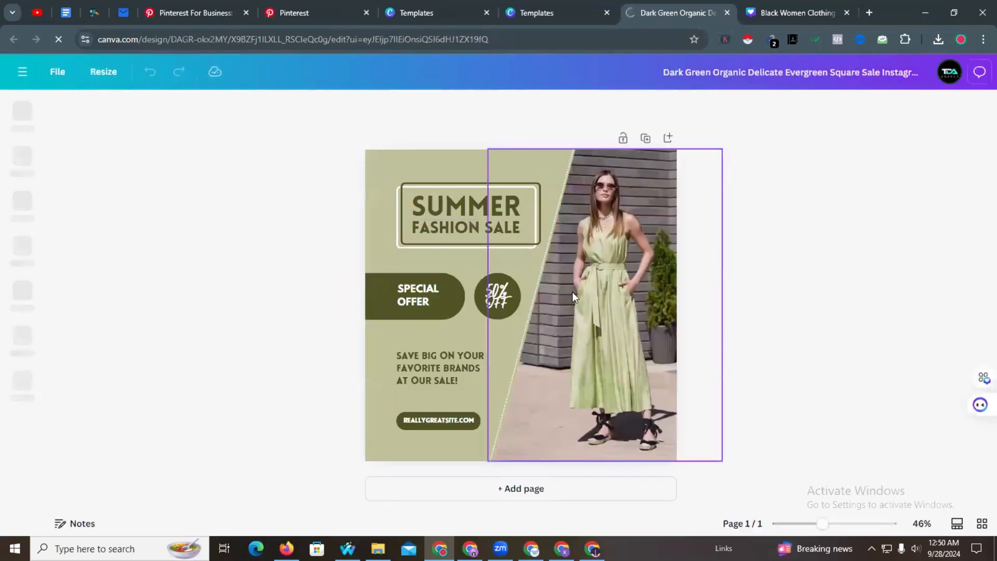
- Replace the REALLYGREATSITE.COM text on the design with savoryforge.com
{"action": "left_click", "coordinate": [423, 421]}
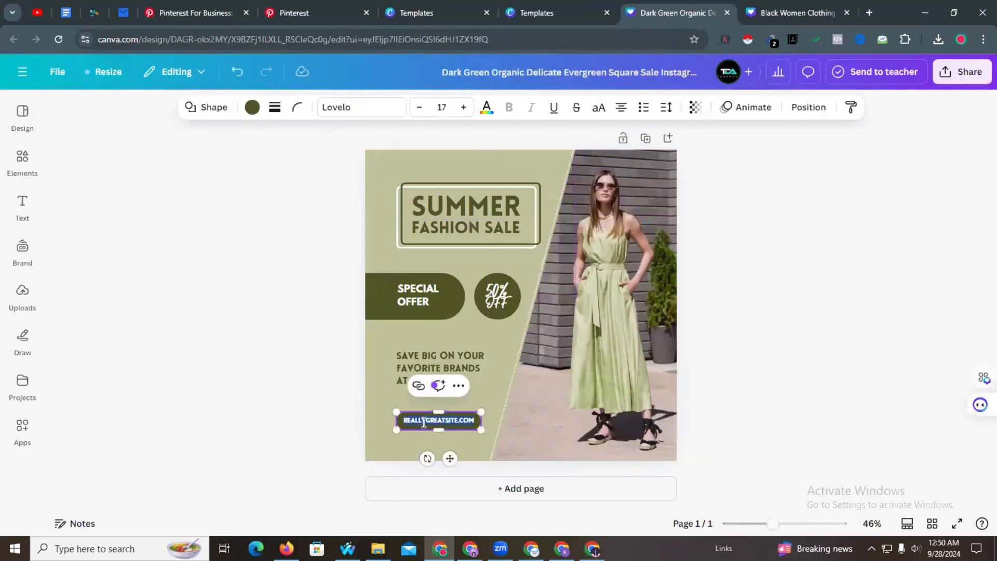
{"action": "key", "text": "BackSpace"}
{"action": "key", "text": "super+v"}
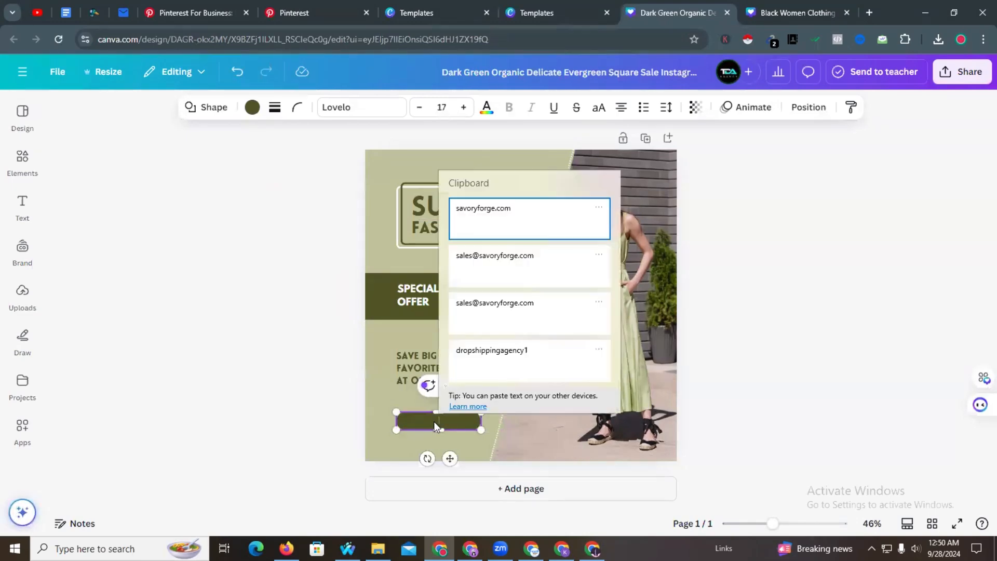
{"action": "left_click", "coordinate": [514, 231]}
{"action": "left_click", "coordinate": [313, 317]}
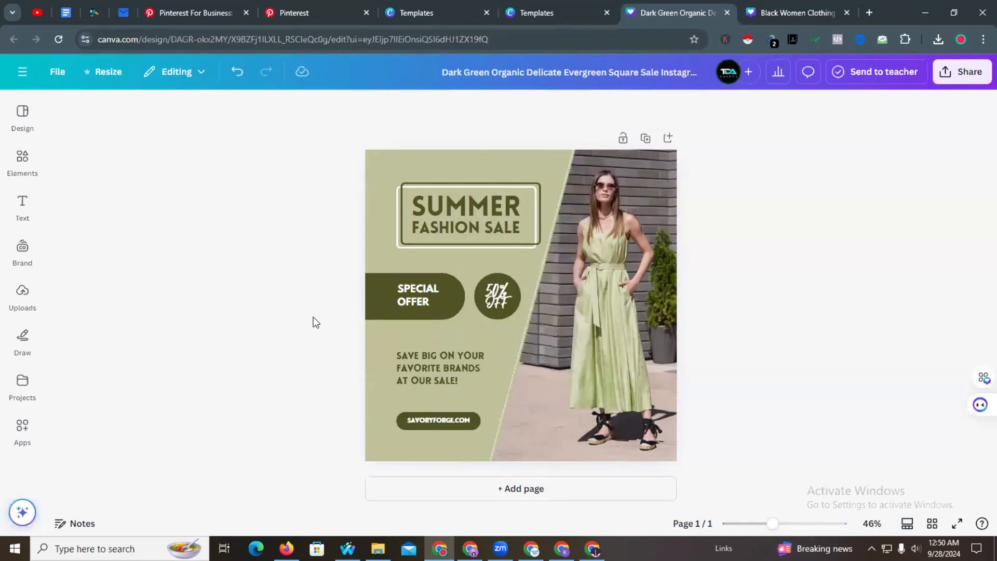
- Download the finished sale design as a PNG
{"action": "left_click", "coordinate": [961, 72]}
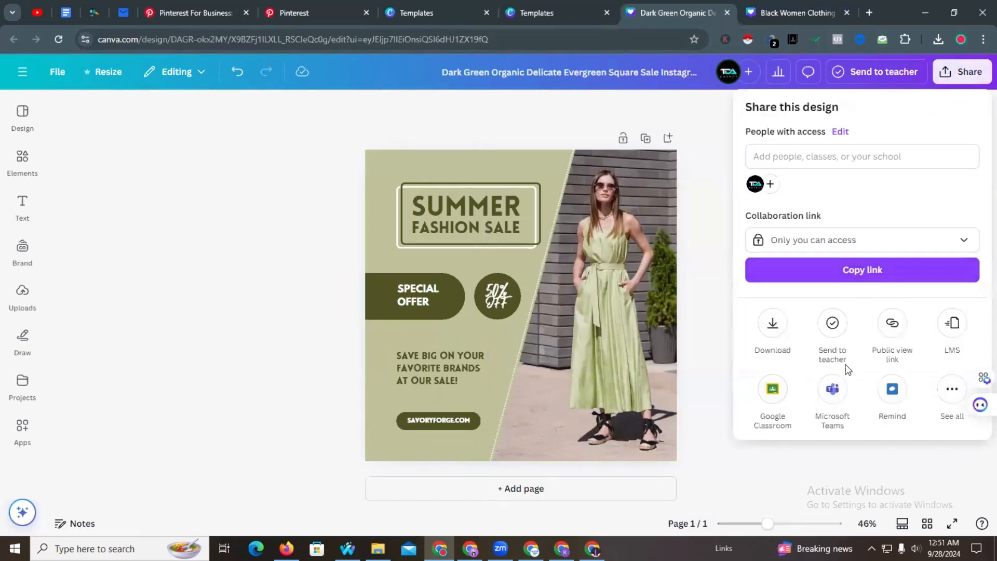
{"action": "left_click", "coordinate": [772, 323]}
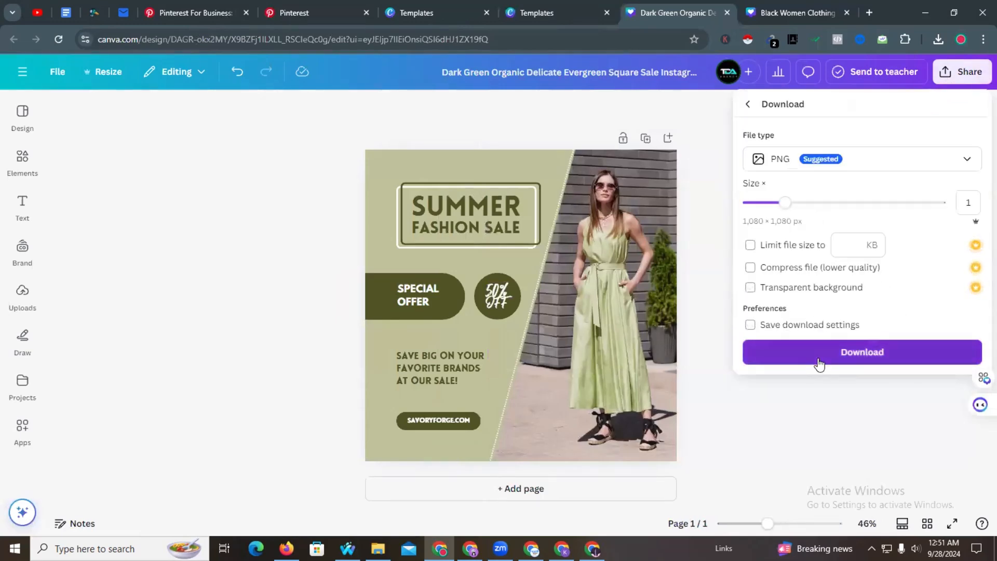
{"action": "left_click", "coordinate": [819, 356]}
{"action": "left_click", "coordinate": [301, 13]}
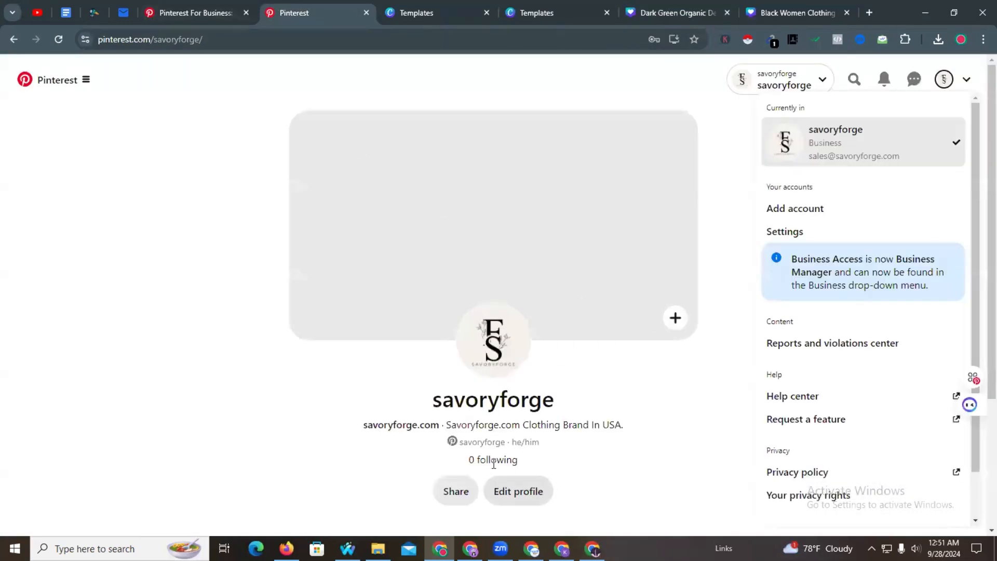
- Start a new pin via Create Pin and upload the downloaded Summer Sale PNG
{"action": "scroll", "coordinate": [508, 427], "scroll_direction": "down", "scroll_amount": 3}
{"action": "scroll", "coordinate": [67, 78], "scroll_direction": "up", "scroll_amount": 3}
{"action": "left_click", "coordinate": [88, 79]}
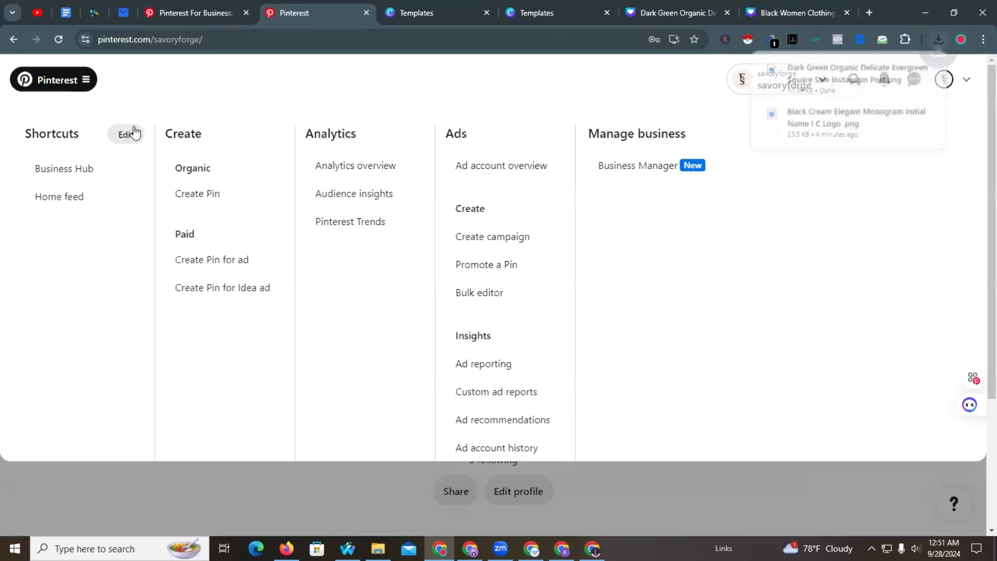
{"action": "left_click", "coordinate": [224, 197]}
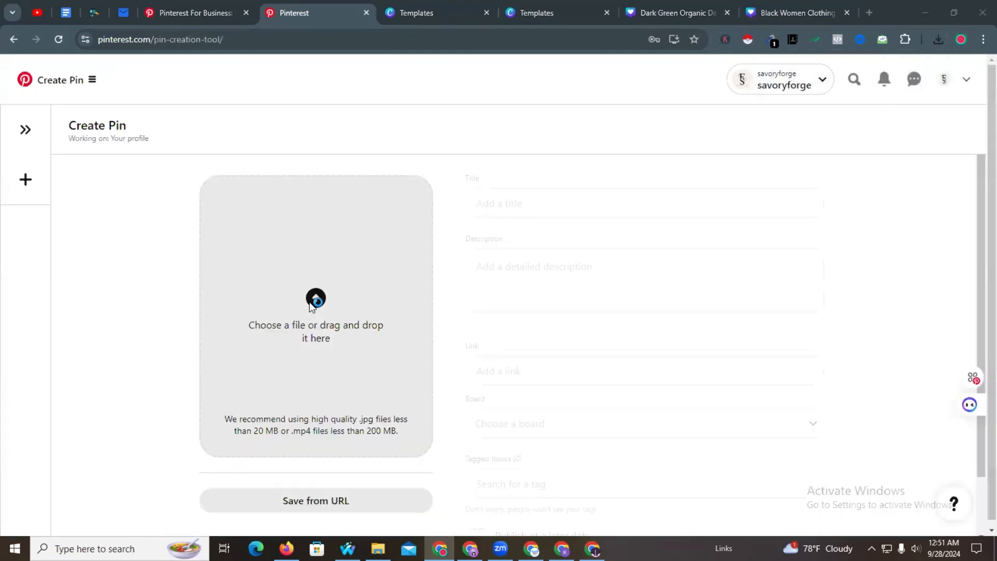
{"action": "left_click", "coordinate": [314, 301]}
{"action": "left_click", "coordinate": [143, 178]}
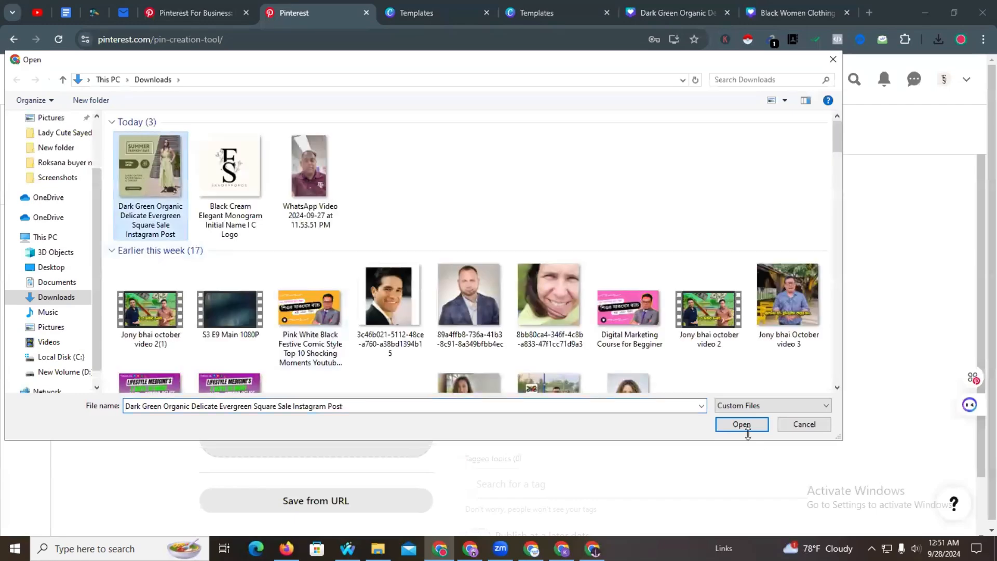
{"action": "left_click", "coordinate": [743, 425]}
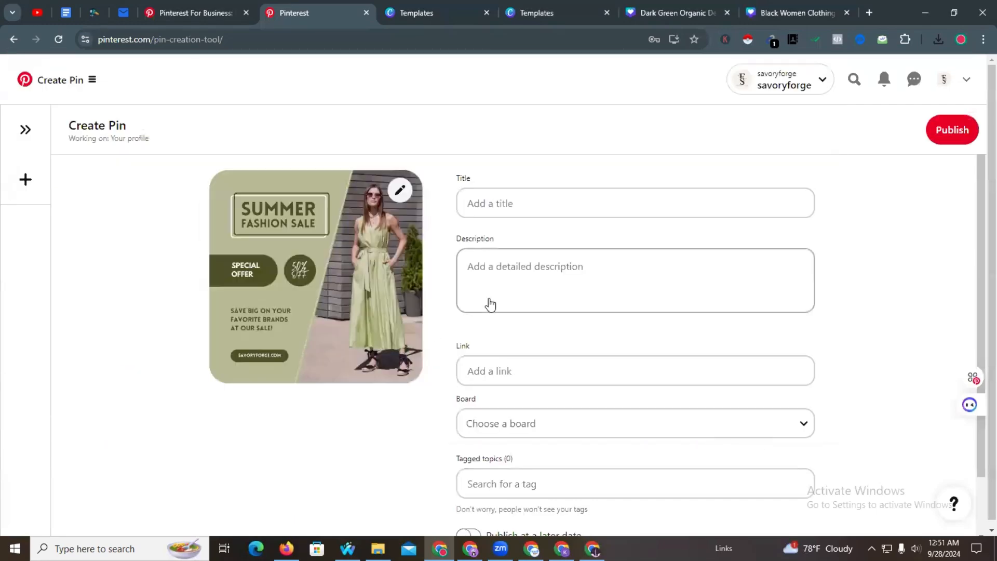
{"action": "left_click", "coordinate": [504, 210]}
{"action": "left_click", "coordinate": [474, 272]}
{"action": "left_click", "coordinate": [489, 365]}
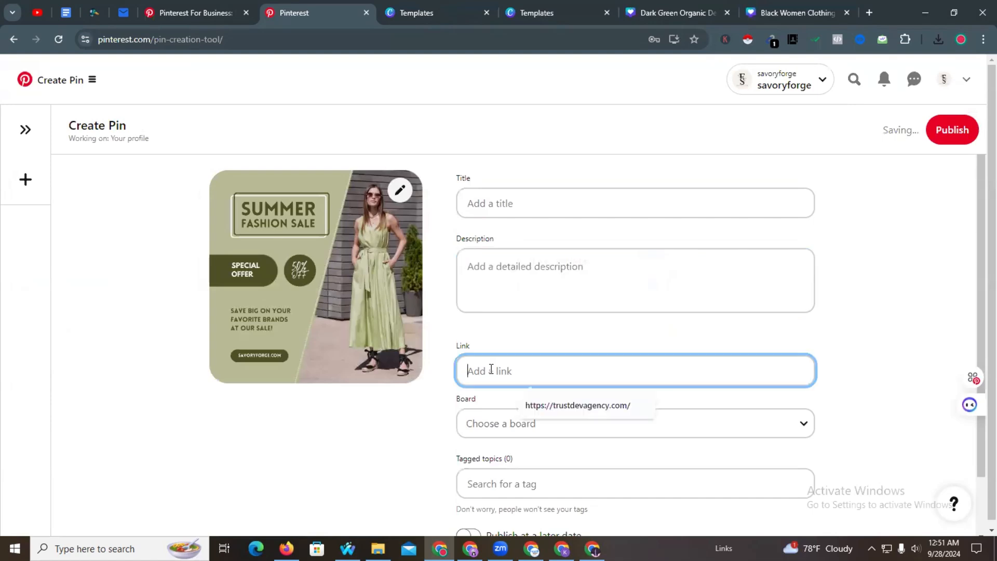
{"action": "key", "text": "super+v"}
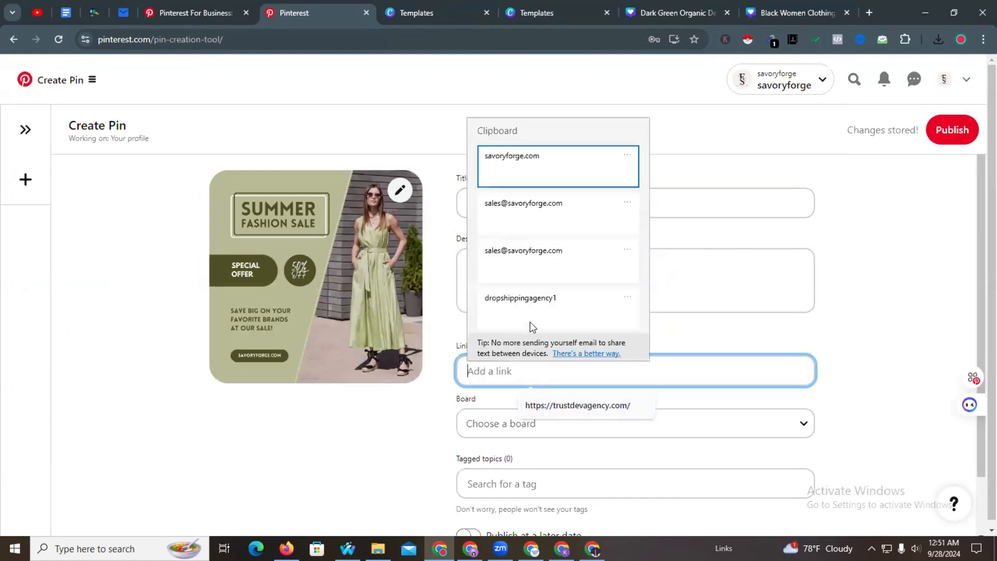
{"action": "left_click", "coordinate": [530, 168]}
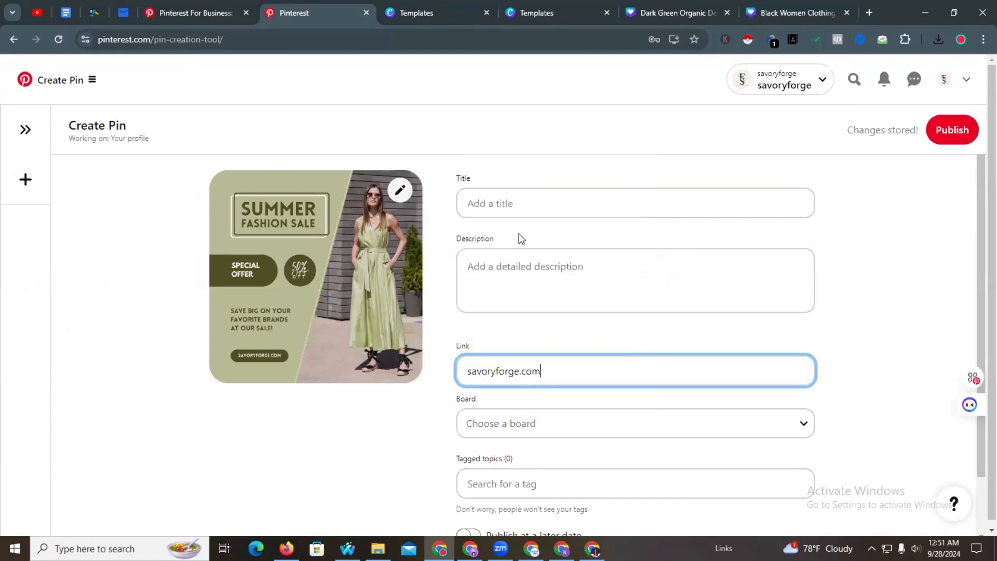
{"action": "left_click", "coordinate": [469, 374]}
{"action": "type", "text": "www."}
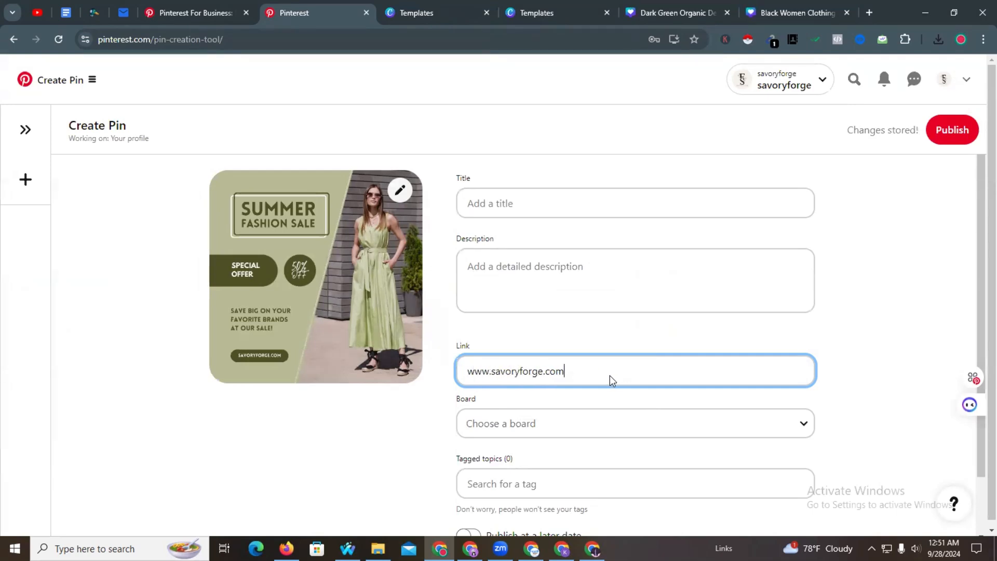
{"action": "left_click", "coordinate": [506, 433]}
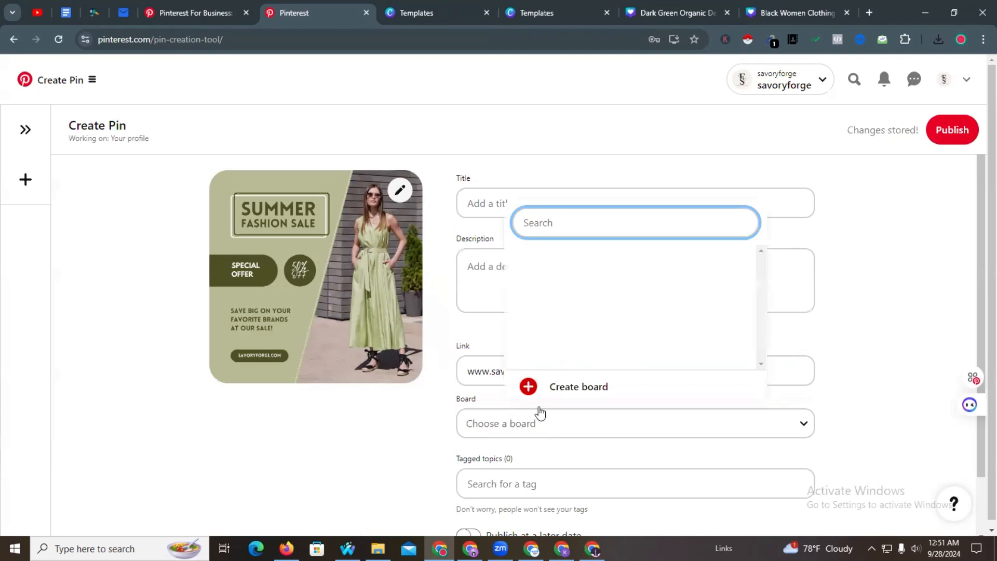
- Create the 'Summer Collection' board from the Board dropdown so the pin goes to it
{"action": "left_click", "coordinate": [583, 384]}
{"action": "left_click", "coordinate": [466, 284]}
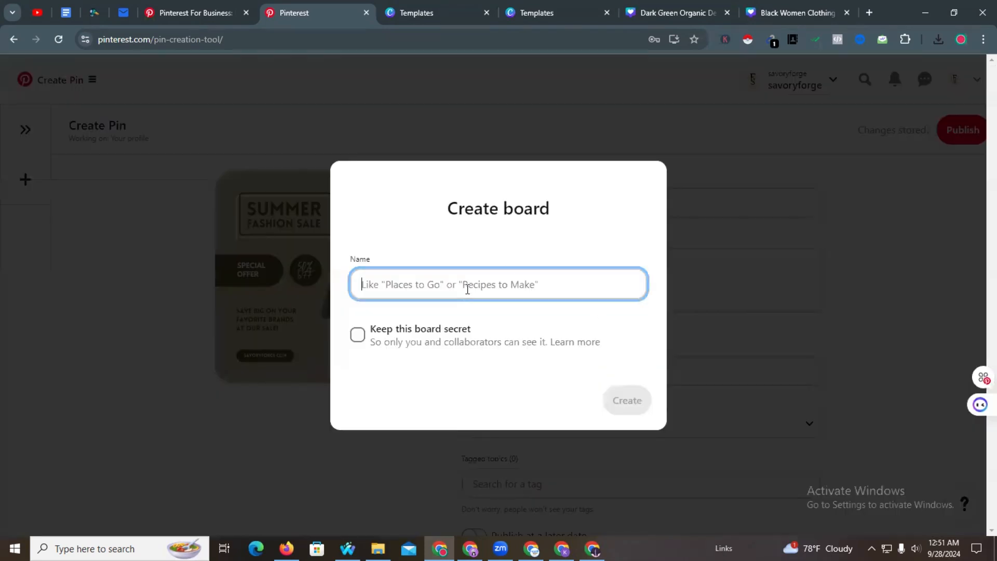
{"action": "type", "text": "Summer Collection"}
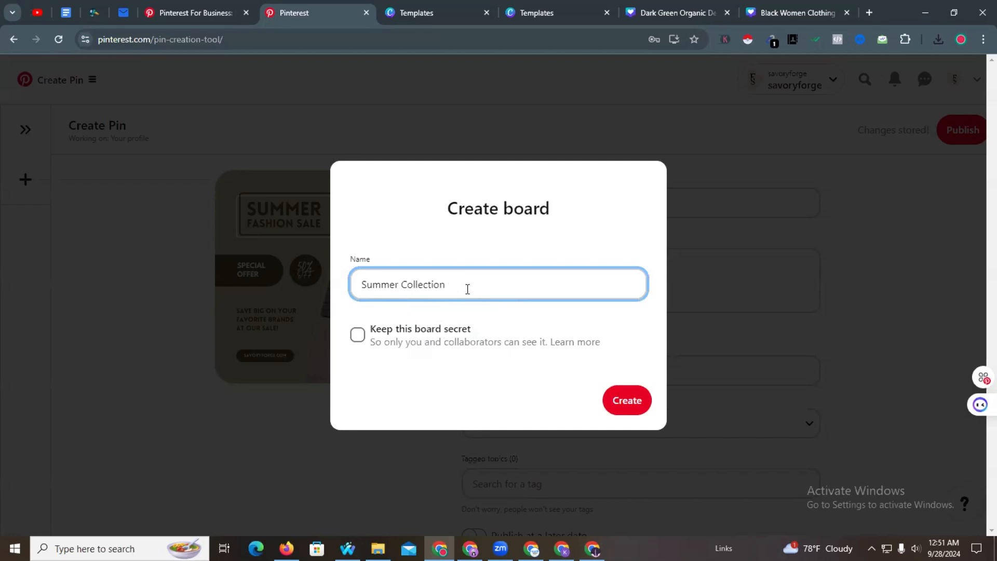
{"action": "left_click", "coordinate": [626, 401]}
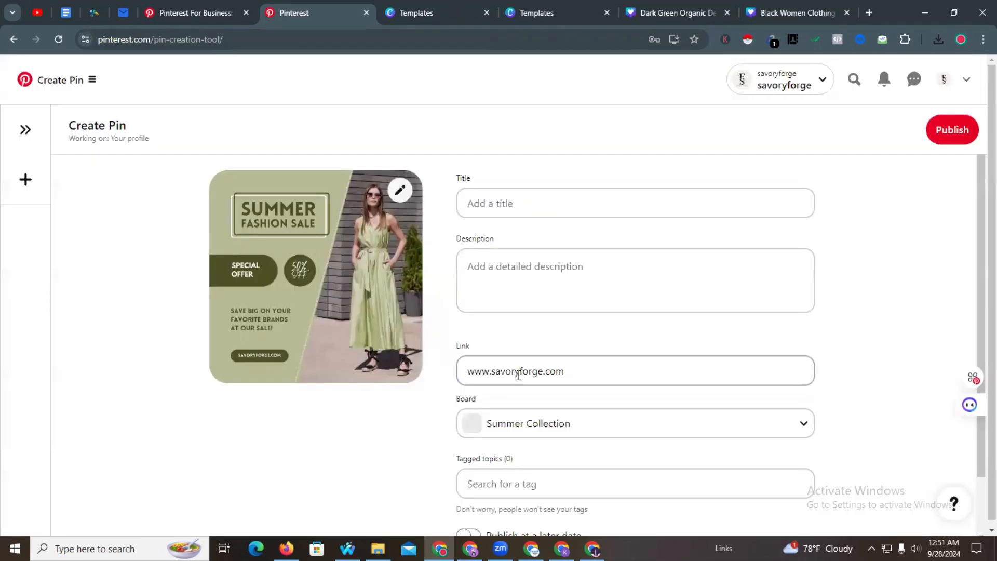
{"action": "left_click", "coordinate": [521, 205]}
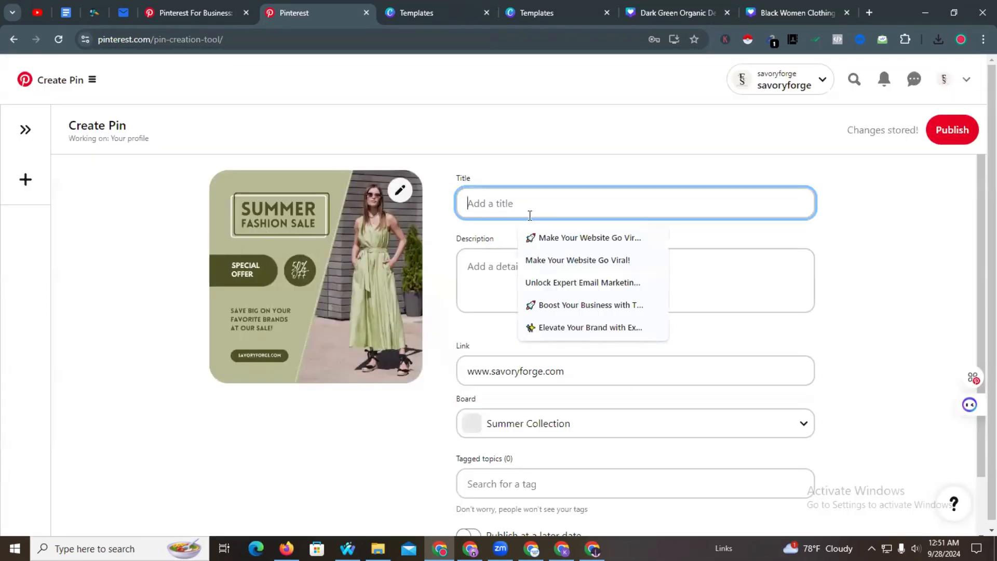
- Open ChatGPT logged out and request emoji ad copy with hashtags for women's summer clothing
{"action": "left_click", "coordinate": [869, 13]}
{"action": "type", "text": "Chat"}
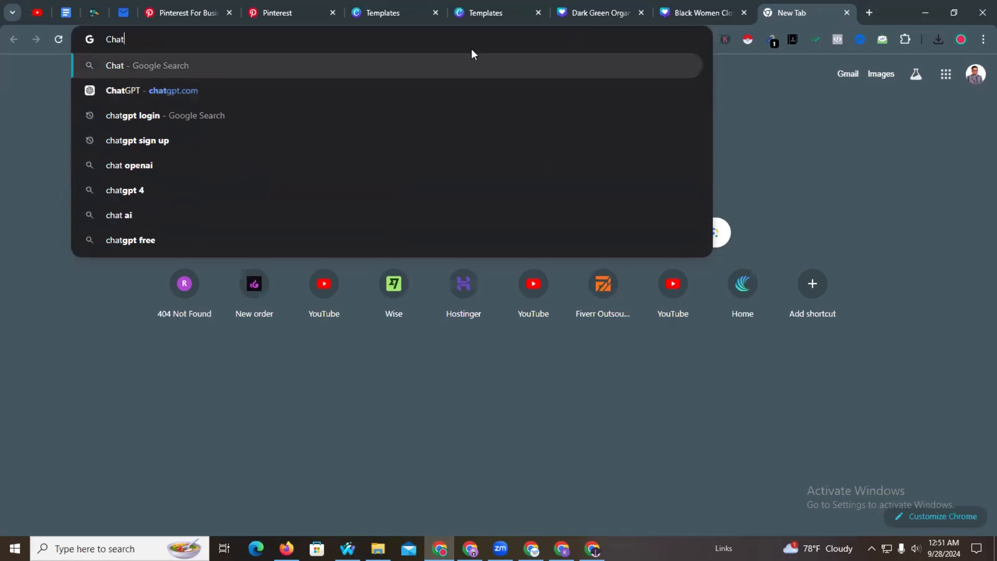
{"action": "left_click", "coordinate": [217, 100]}
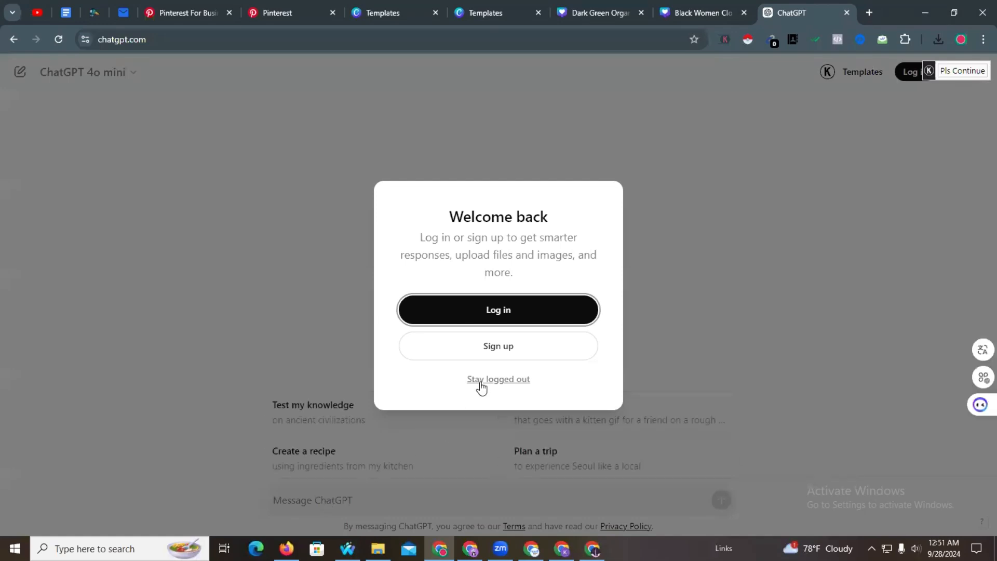
{"action": "left_click", "coordinate": [481, 382]}
{"action": "type", "text": "Women Summer Collect in USA"}
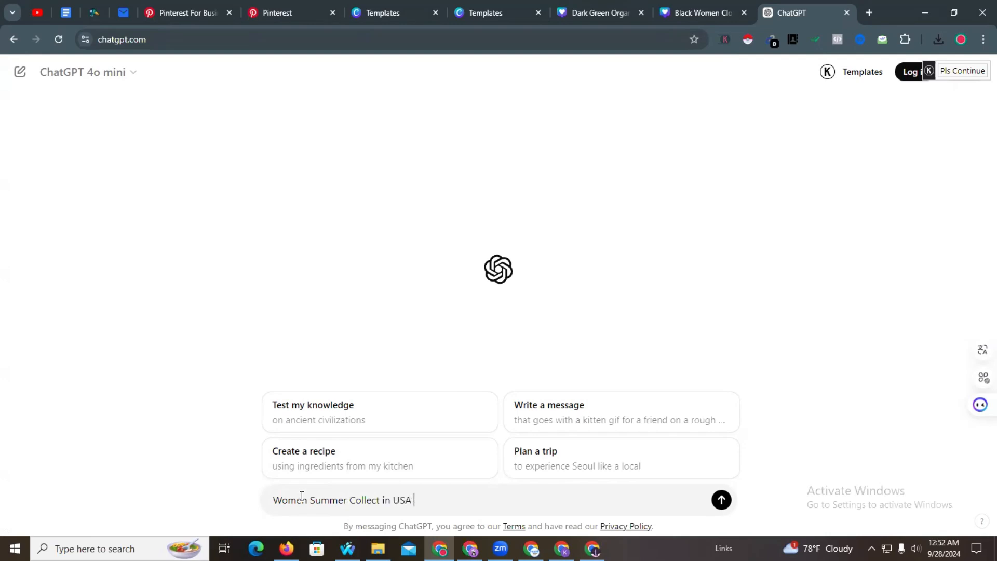
{"action": "type", "text": "Use this give me a ads copy with hasta"}
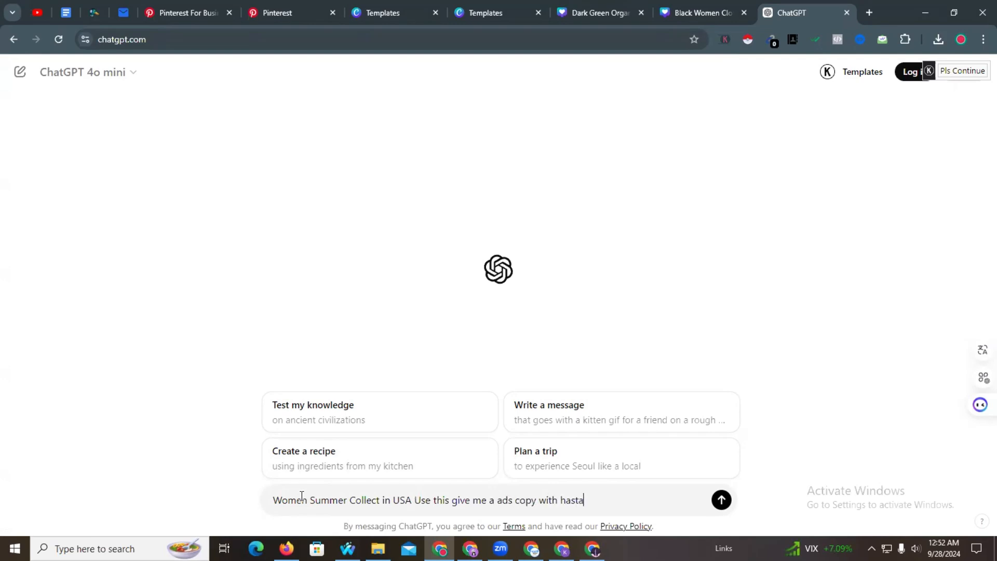
{"action": "type", "text": "gs and keyword use emoji"}
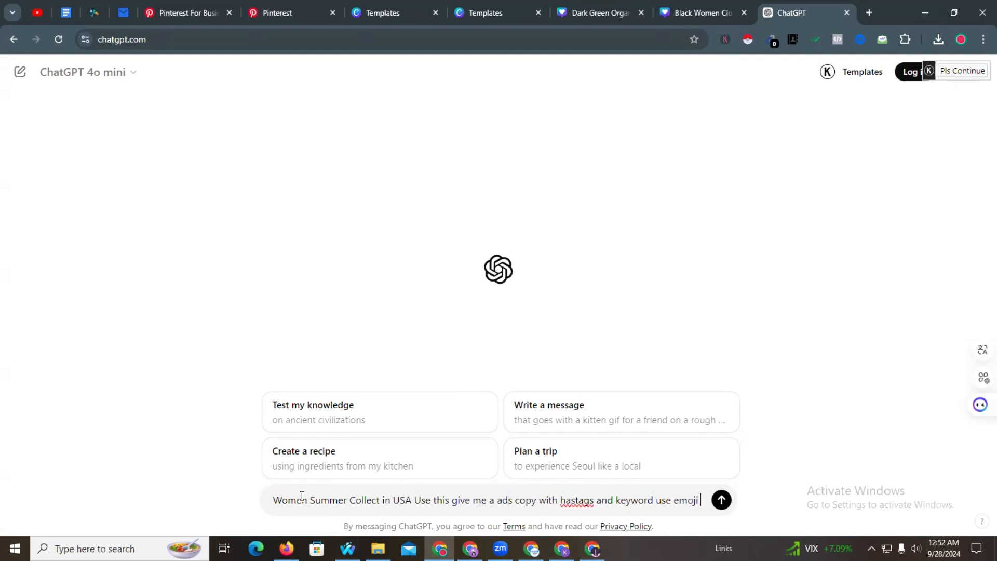
{"action": "key", "text": "Return"}
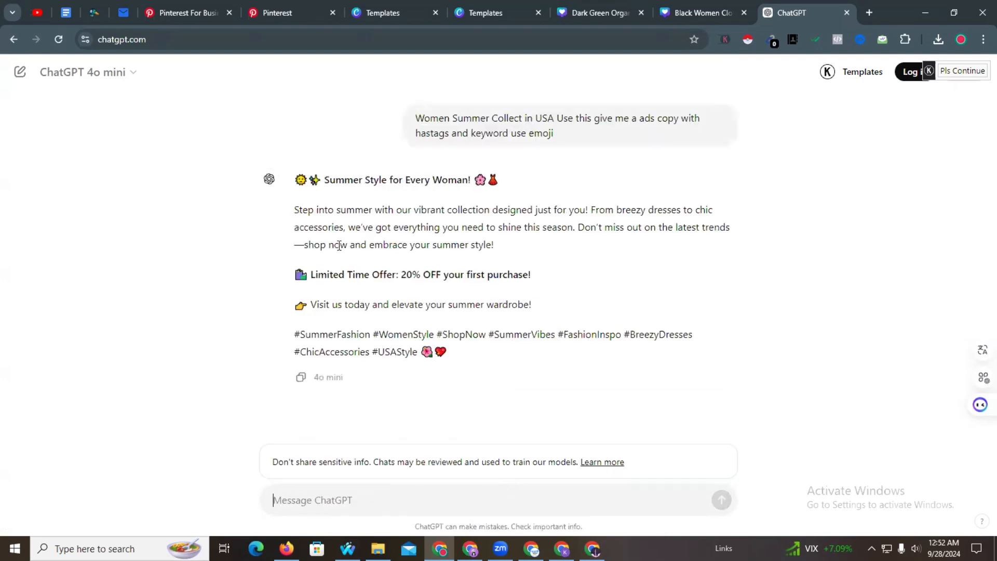
- Copy the headline 'Summer Style for Every Woman!' and return to the Create Pin form
{"action": "left_click_drag", "start_coordinate": [312, 179], "coordinate": [503, 177]}
{"action": "key", "text": "ctrl+c"}
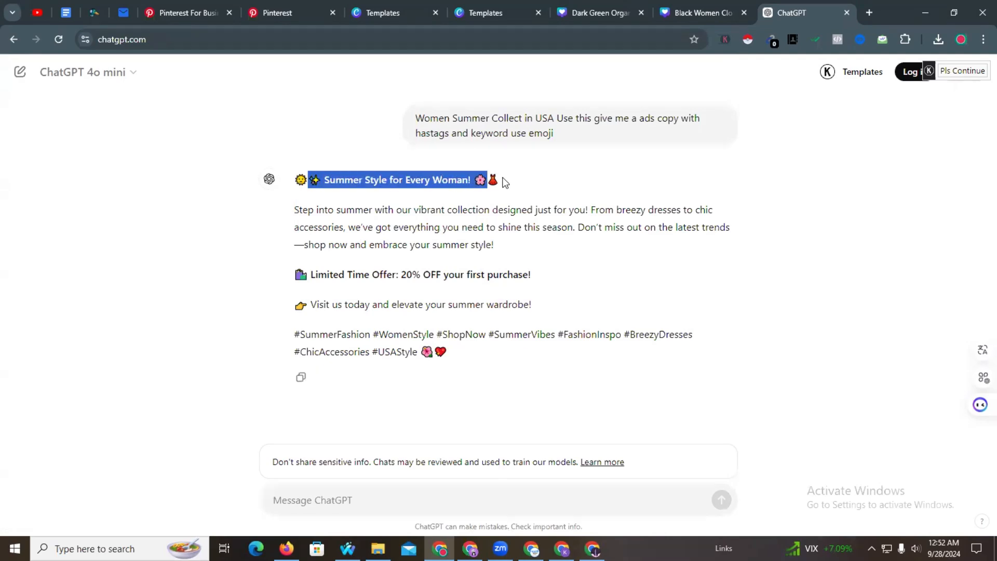
{"action": "left_click", "coordinate": [211, 2]}
{"action": "left_click", "coordinate": [275, 5]}
- Paste the headline into the pin title, then copy ChatGPT's description paragraph
{"action": "key", "text": "ctrl+v"}
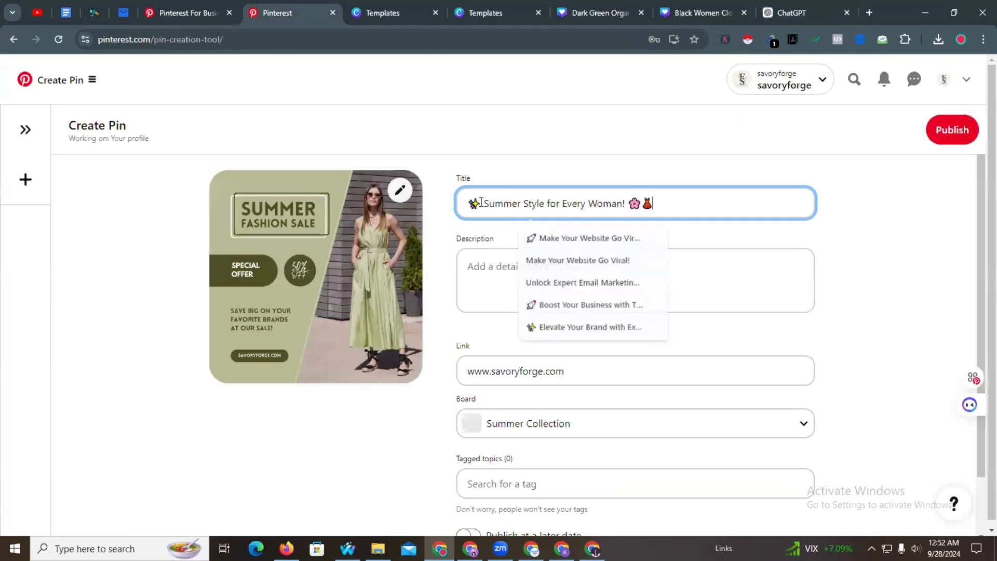
{"action": "left_click", "coordinate": [780, 7]}
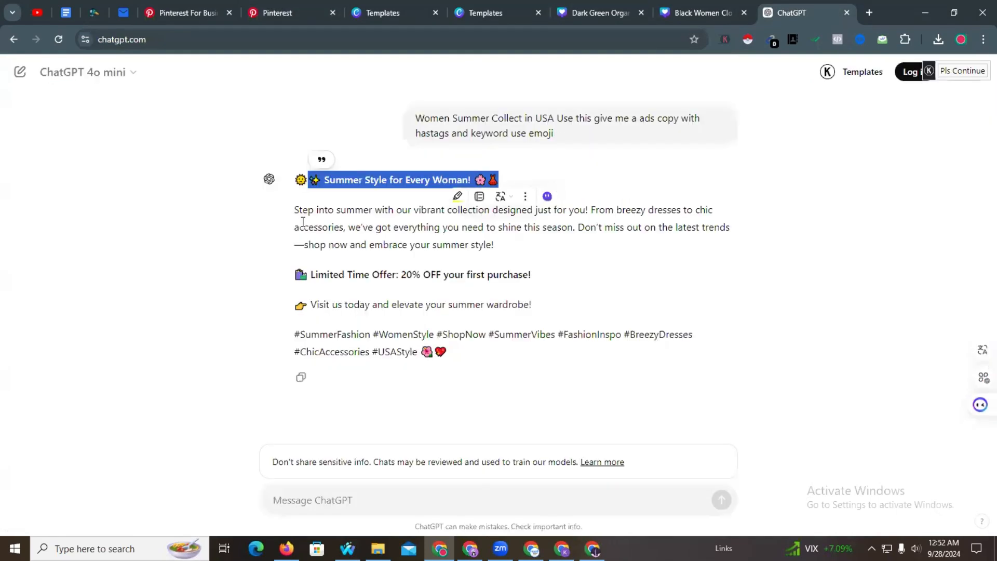
{"action": "left_click", "coordinate": [296, 213]}
{"action": "left_click_drag", "start_coordinate": [294, 209], "coordinate": [448, 351]}
{"action": "left_click", "coordinate": [168, 3]}
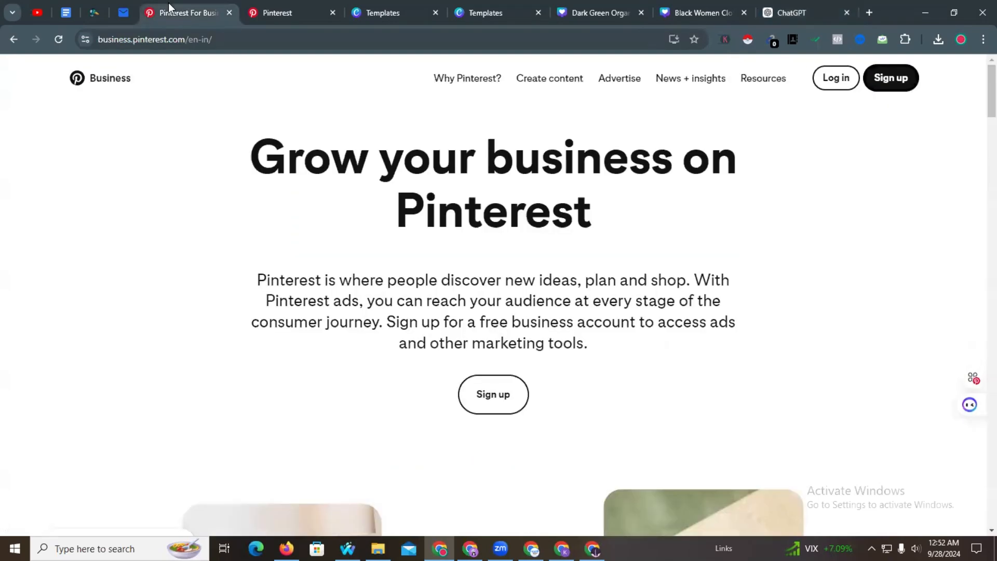
{"action": "left_click", "coordinate": [270, 4]}
- Paste the description into the pin and change the offer from 20% to 50% OFF
{"action": "left_click", "coordinate": [525, 285]}
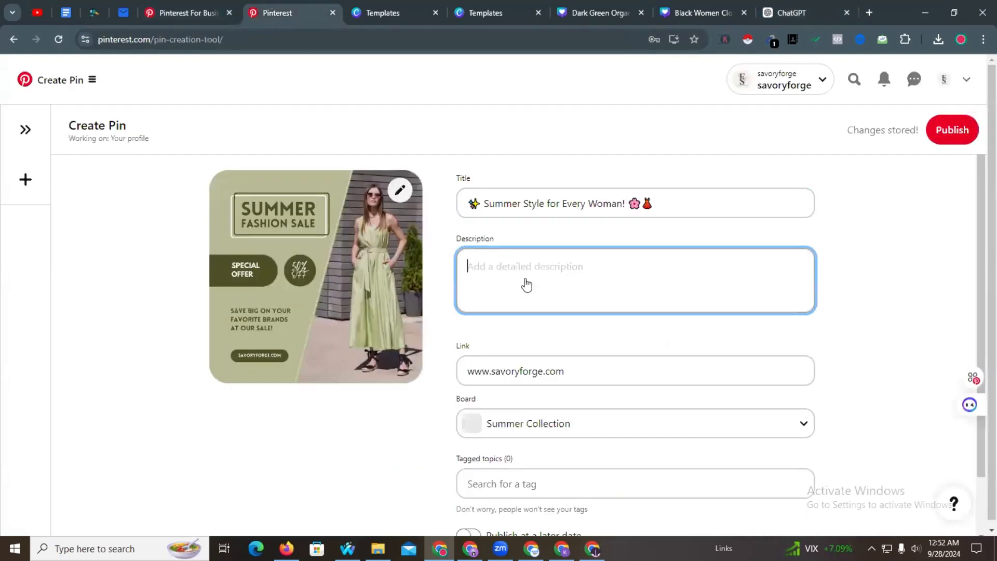
{"action": "key", "text": "ctrl+v"}
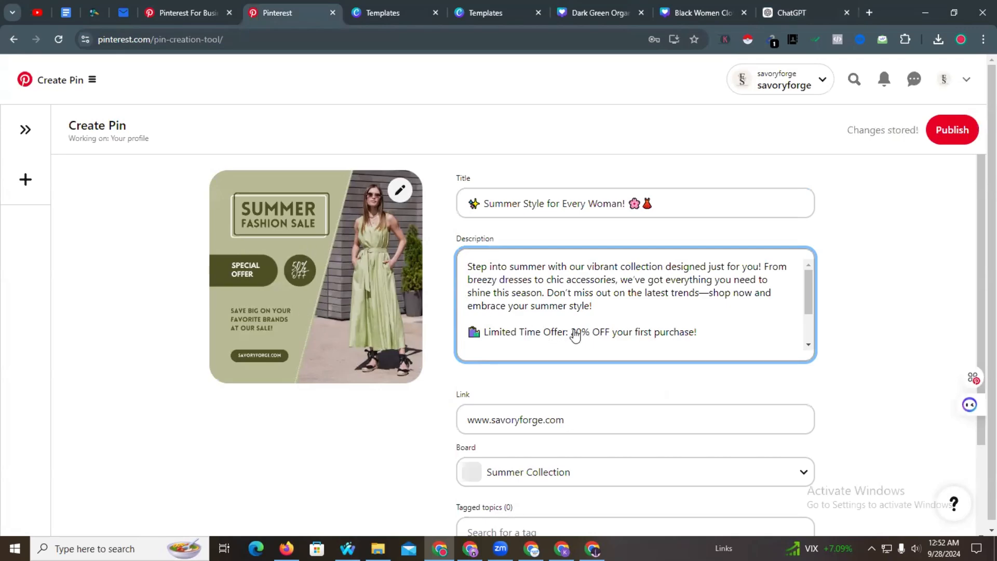
{"action": "left_click", "coordinate": [577, 334]}
{"action": "scroll", "coordinate": [580, 311], "scroll_direction": "down", "scroll_amount": 1}
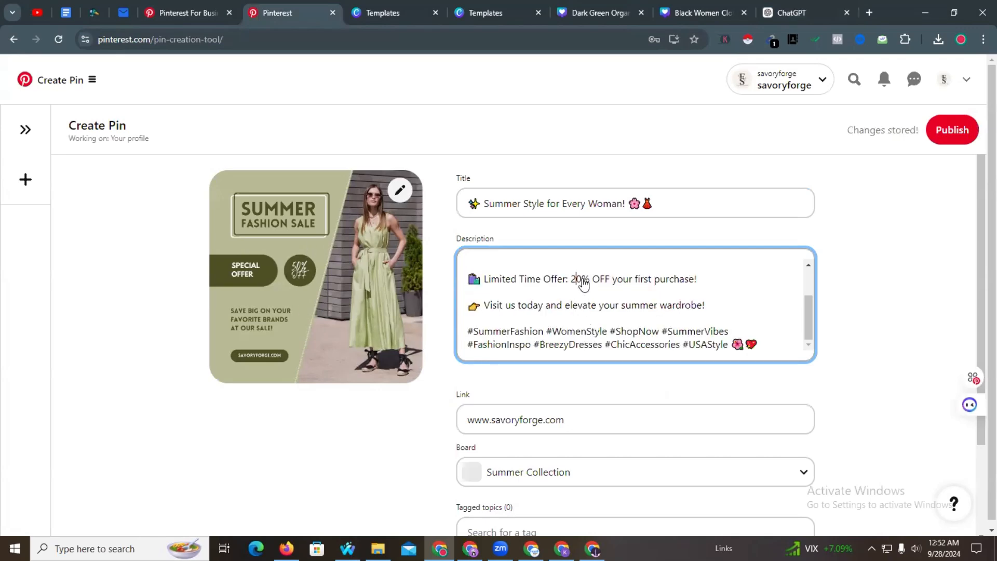
{"action": "key", "text": "BackSpace"}
{"action": "type", "text": "5"}
{"action": "scroll", "coordinate": [587, 291], "scroll_direction": "down", "scroll_amount": 2}
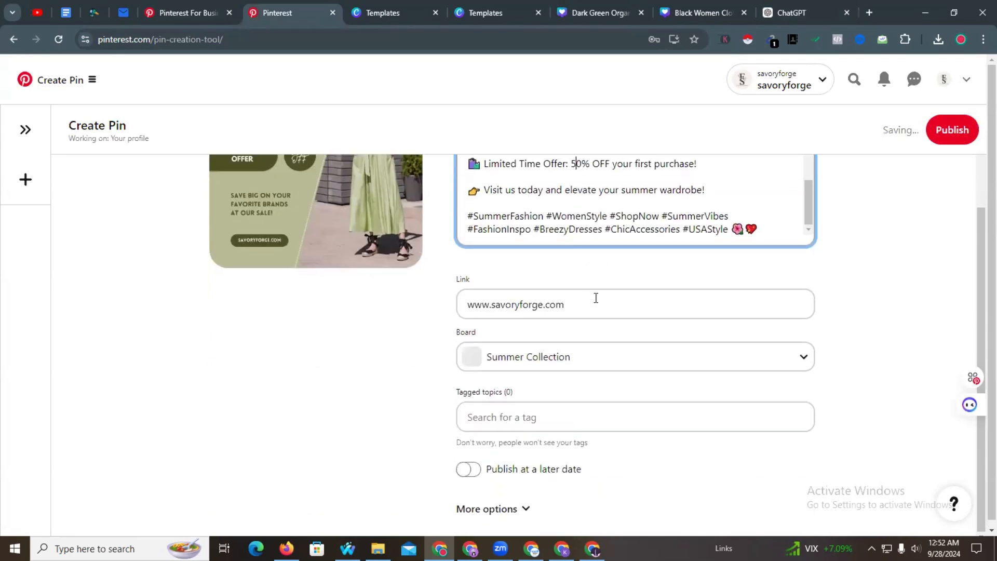
- Type 'Summerfashion' in Tagged topics, then paste the #SummerFashion hashtag from the description
{"action": "left_click", "coordinate": [535, 415]}
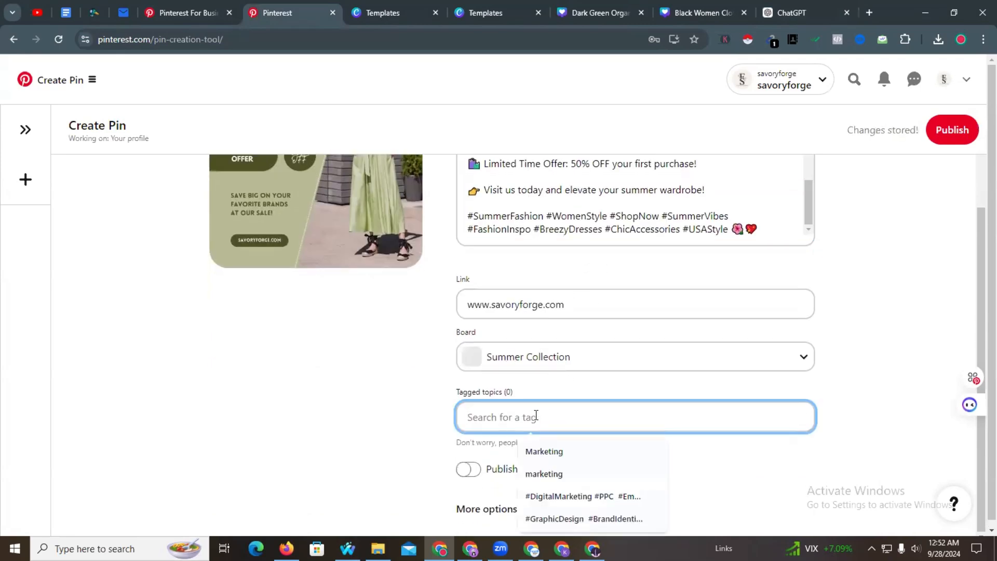
{"action": "type", "text": "Su"}
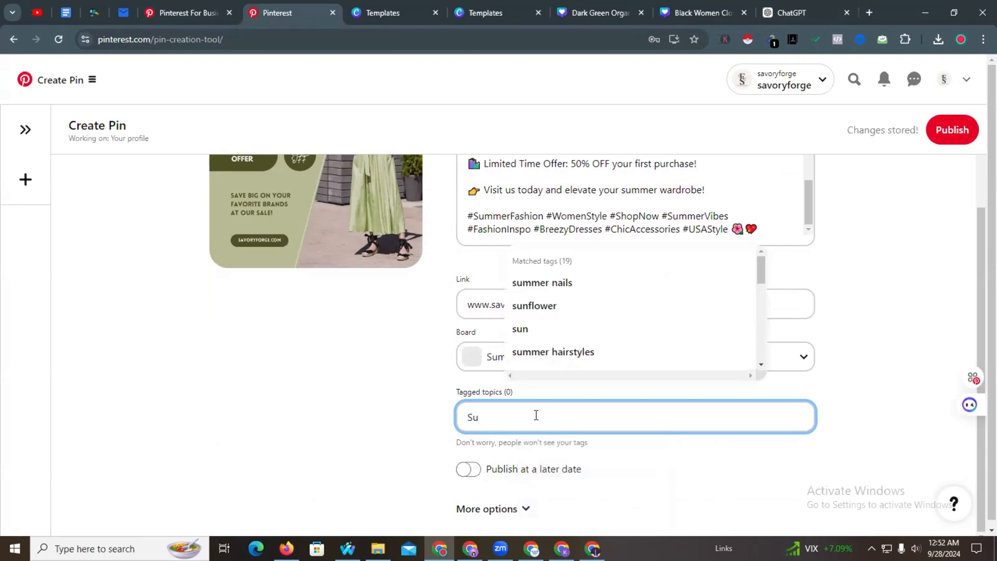
{"action": "type", "text": "mme"}
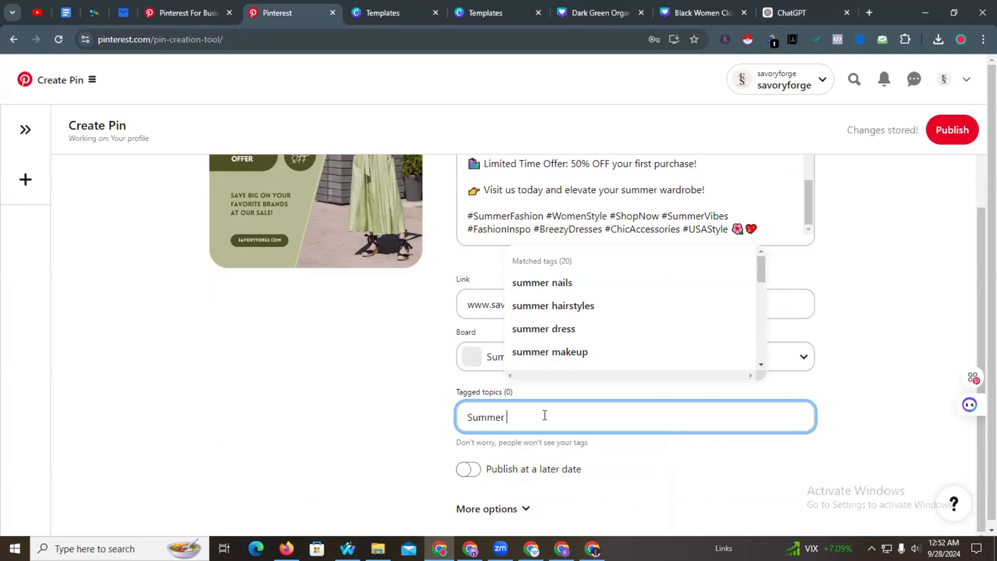
{"action": "type", "text": "r"}
{"action": "key", "text": "BackSpace"}
{"action": "type", "text": "fashion"}
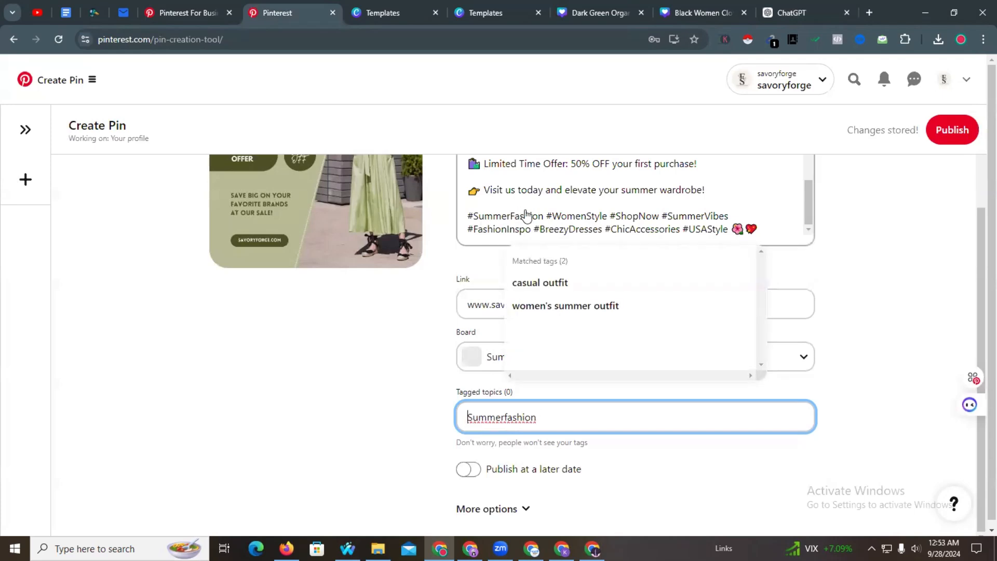
{"action": "left_click_drag", "start_coordinate": [544, 217], "coordinate": [467, 217]}
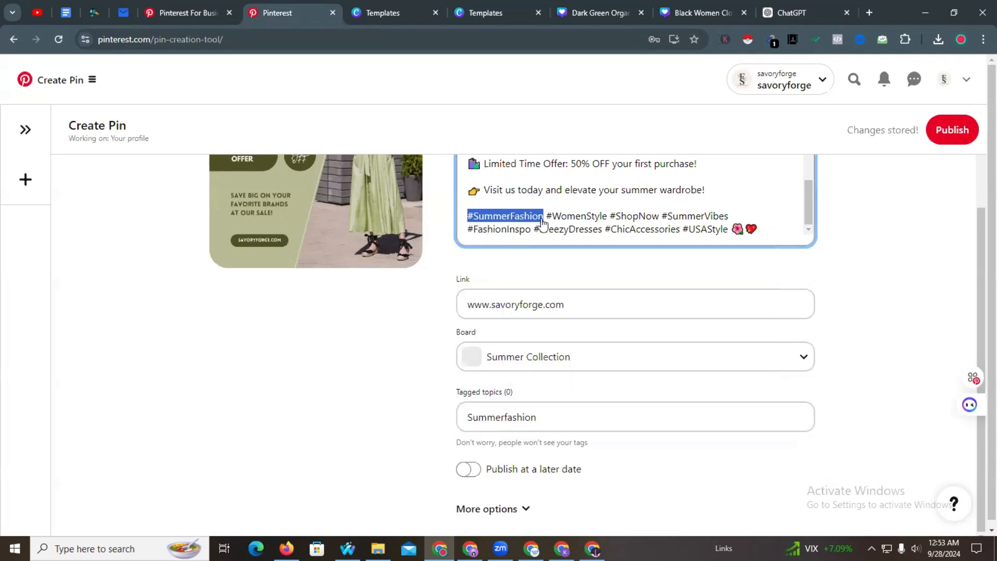
{"action": "left_click", "coordinate": [495, 411]}
{"action": "type", "text": "#SummerFashion #WomenStyle #ShopNow #SummerVibes #FashionInspo #BreezyDresses #ChicAccessories #USAStyle 🌺💔"}
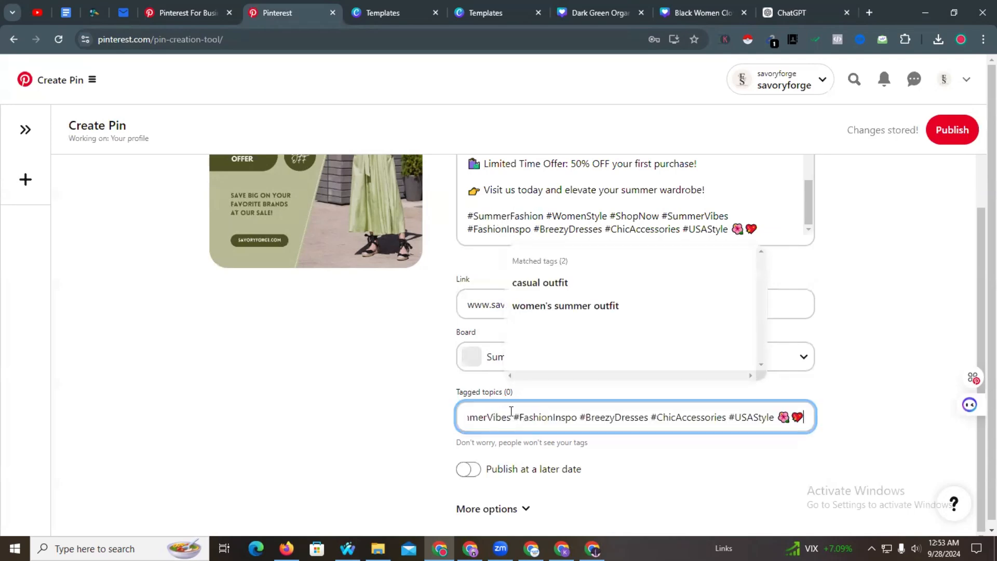
{"action": "double_click", "coordinate": [535, 414]}
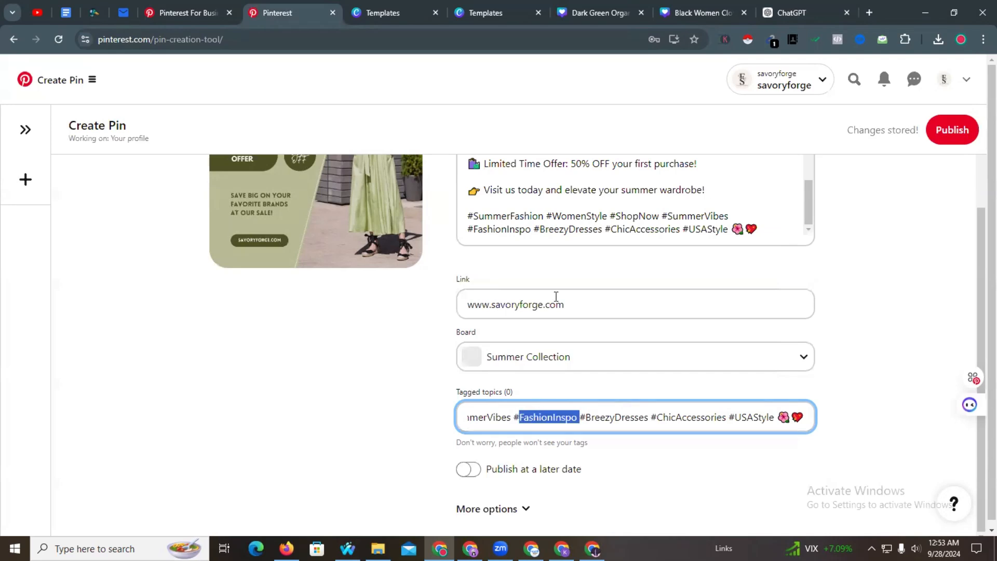
- Replace the Tagged topics text with the description's whole hashtag block
{"action": "left_click", "coordinate": [460, 215]}
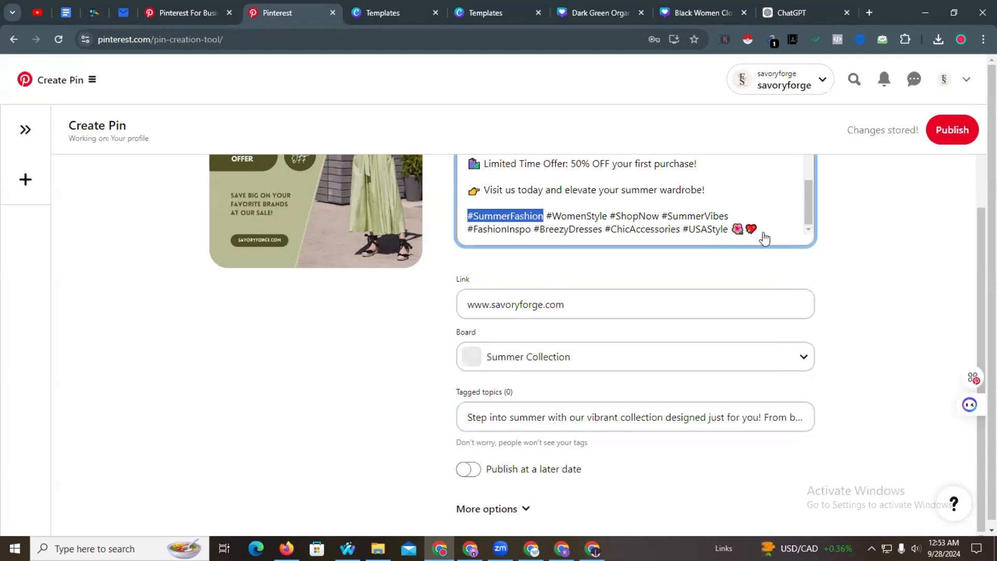
{"action": "left_click_drag", "start_coordinate": [758, 233], "coordinate": [463, 224]}
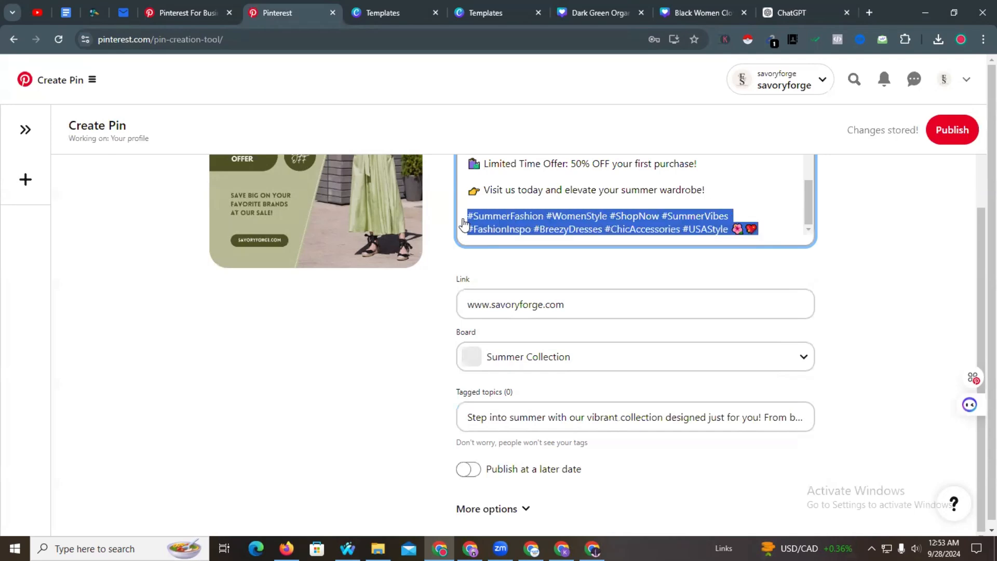
{"action": "left_click", "coordinate": [537, 415]}
{"action": "key", "text": "ctrl+a"}
{"action": "type", "text": "#SummerFashion #WomenStyle #ShopNow #SummerVibes #FashionInspo #BreezyDresses #ChicAccessories #USAStyle 🌺💖"}
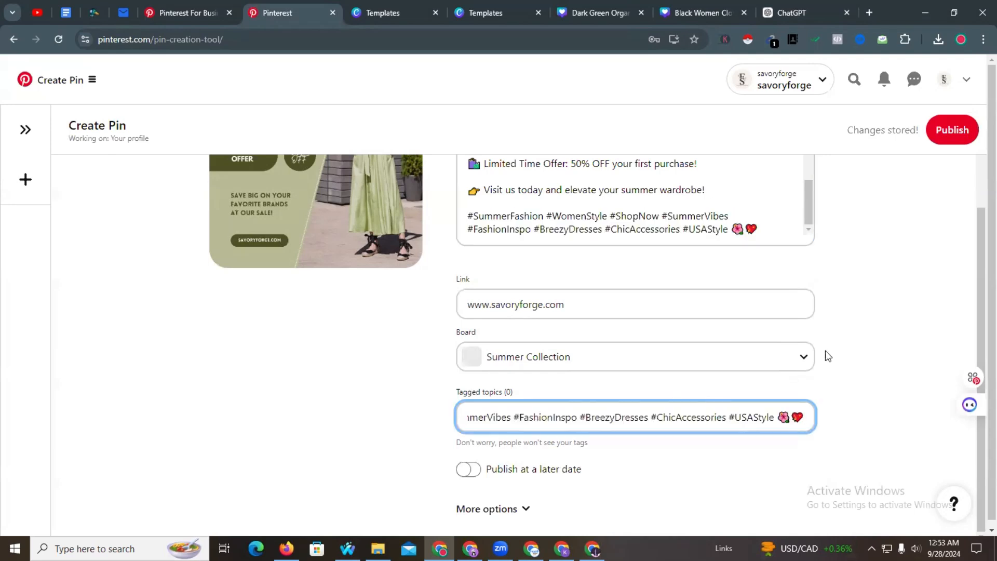
- Expand More options to reveal the pin's additional settings
{"action": "left_click", "coordinate": [857, 341]}
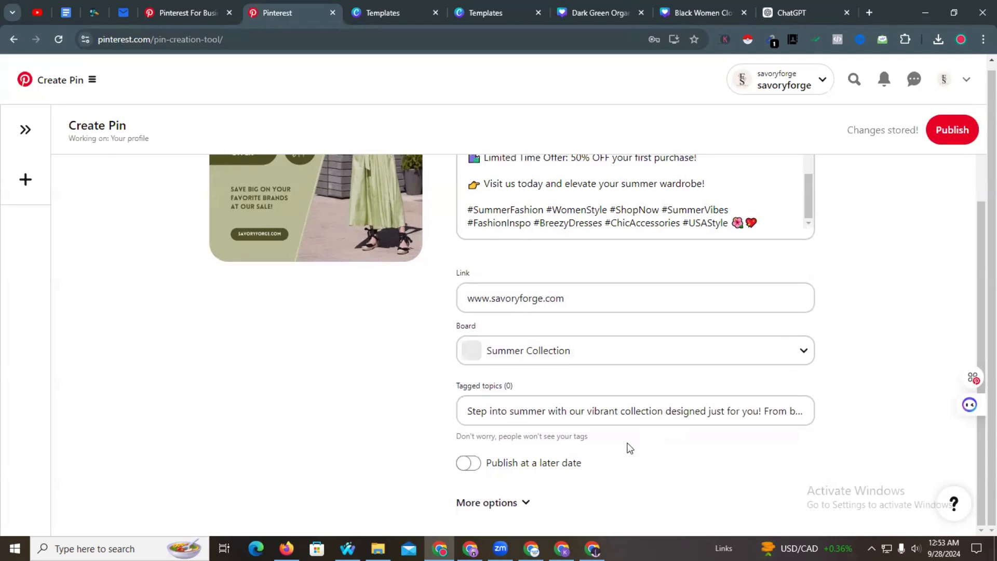
{"action": "left_click", "coordinate": [514, 504]}
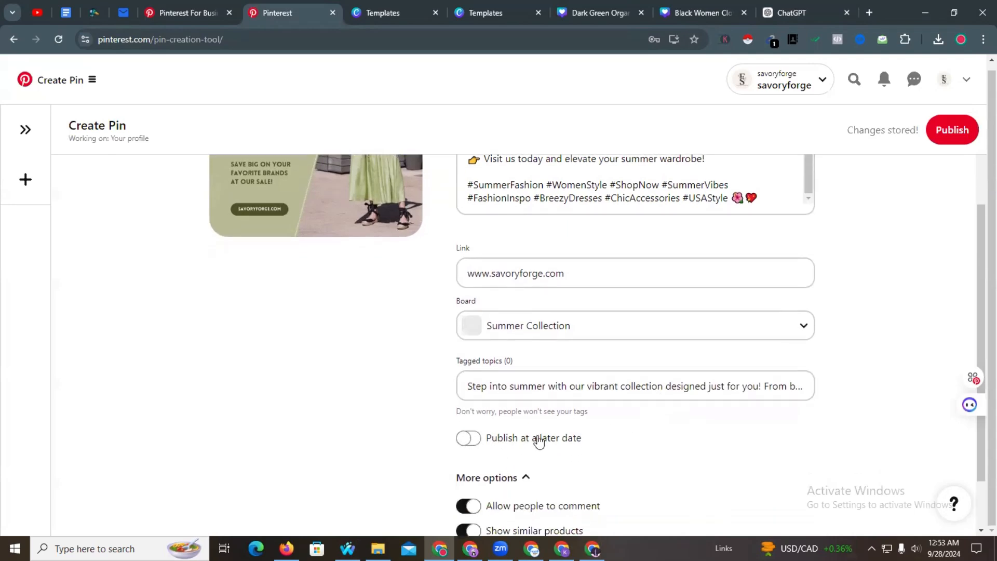
{"action": "scroll", "coordinate": [428, 393], "scroll_direction": "down", "scroll_amount": 1}
{"action": "scroll", "coordinate": [856, 395], "scroll_direction": "up", "scroll_amount": 3}
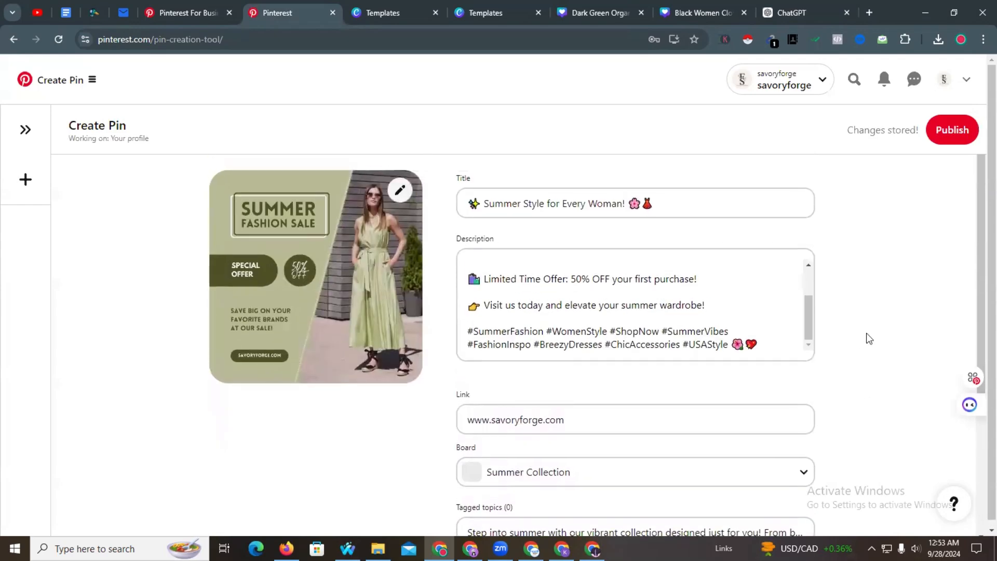
- Publish the summer sale pin and open its live pin page
{"action": "left_click", "coordinate": [950, 140]}
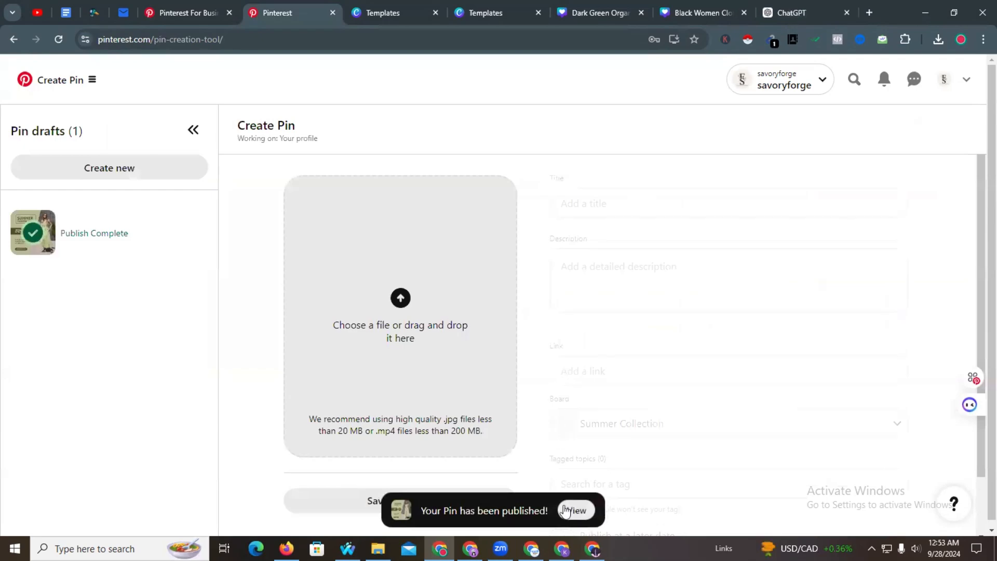
{"action": "left_click", "coordinate": [573, 510]}
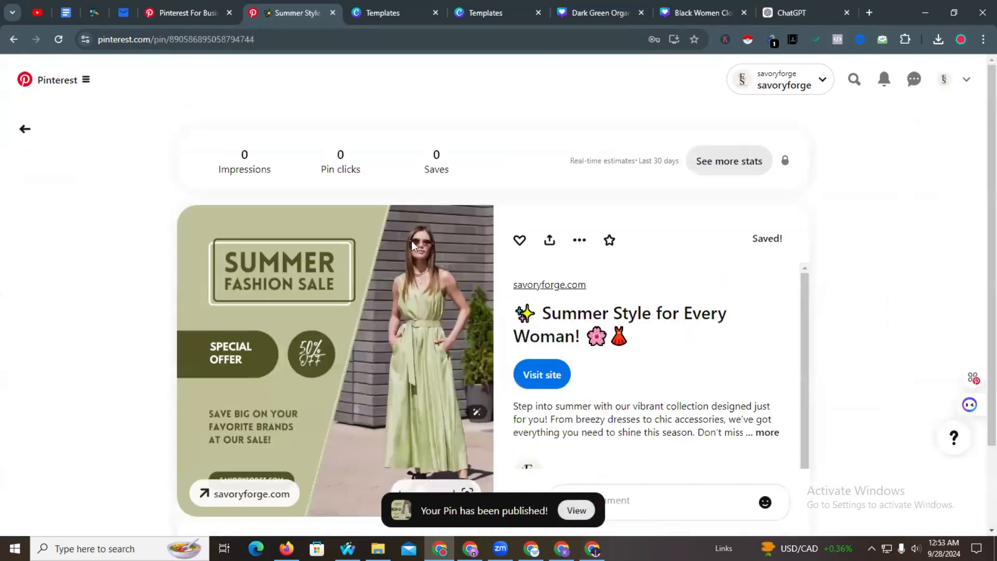
{"action": "scroll", "coordinate": [488, 255], "scroll_direction": "down", "scroll_amount": 3}
{"action": "scroll", "coordinate": [291, 270], "scroll_direction": "down", "scroll_amount": 5}
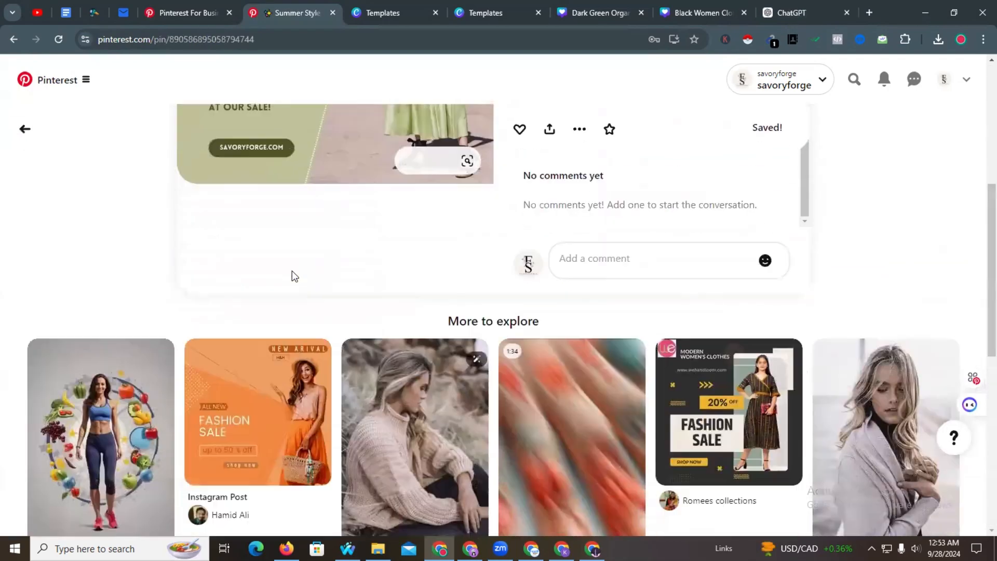
{"action": "scroll", "coordinate": [224, 338], "scroll_direction": "up", "scroll_amount": 5}
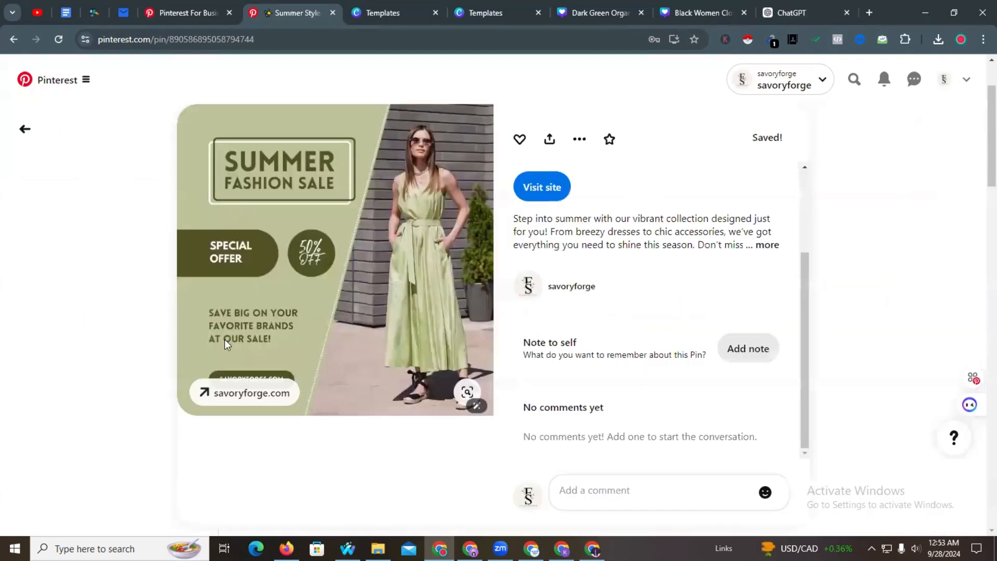
- Check the pin's savoryforge.com link, then return to the published pin page
{"action": "left_click", "coordinate": [252, 393]}
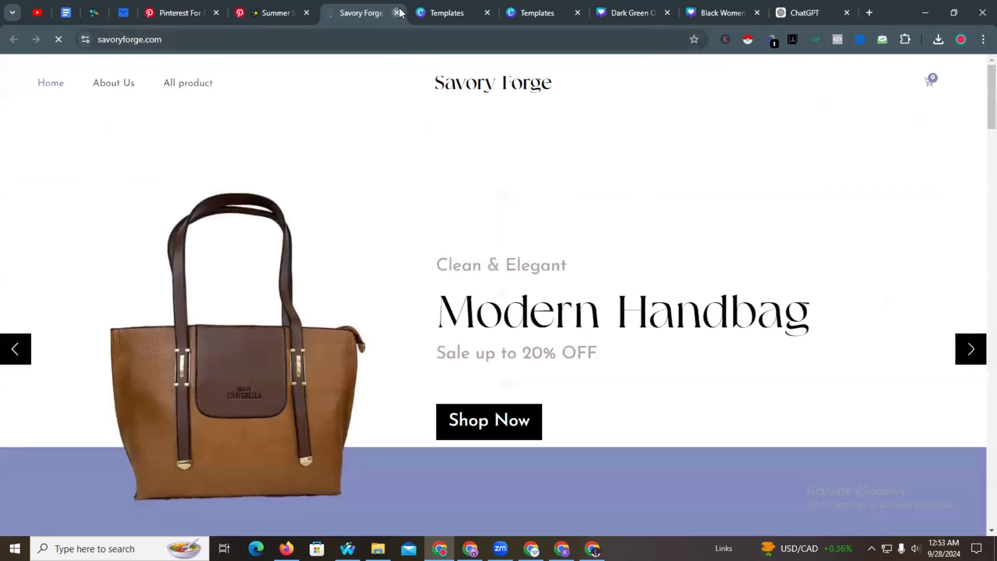
{"action": "left_click", "coordinate": [397, 13]}
{"action": "scroll", "coordinate": [302, 215], "scroll_direction": "down", "scroll_amount": 7}
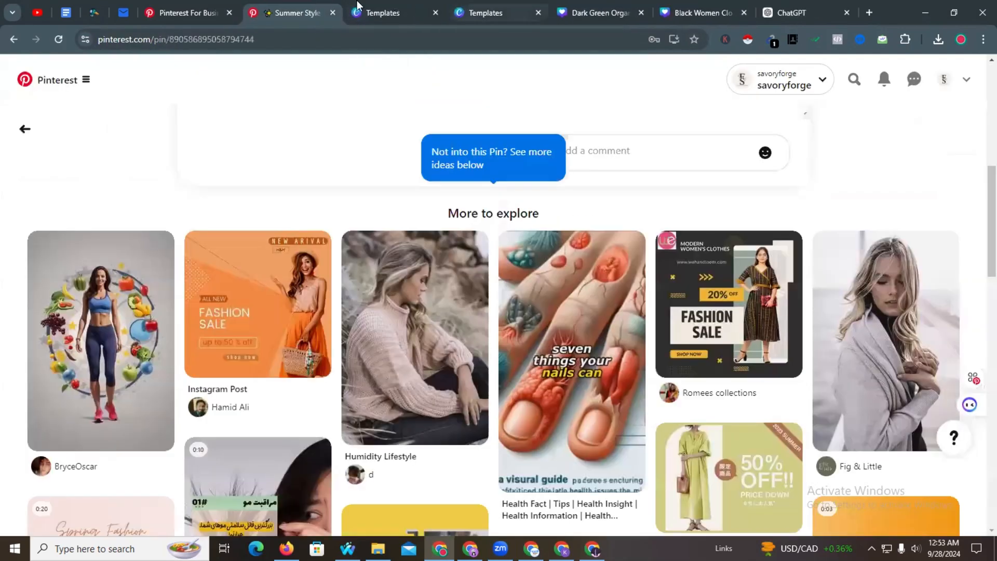
{"action": "left_click", "coordinate": [357, 6]}
{"action": "left_click", "coordinate": [270, 6]}
{"action": "left_click", "coordinate": [189, 5]}
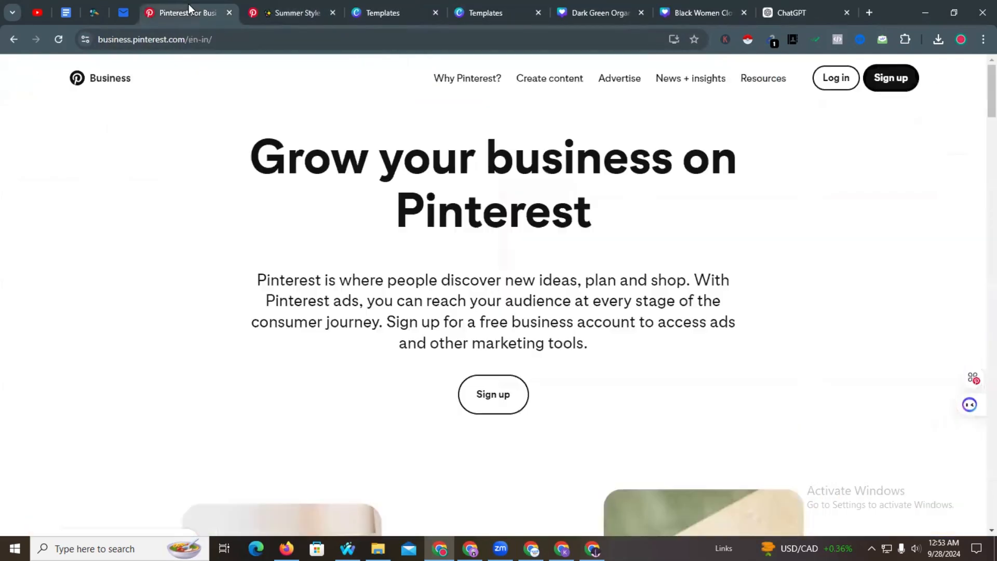
{"action": "scroll", "coordinate": [303, 198], "scroll_direction": "down", "scroll_amount": 3}
{"action": "scroll", "coordinate": [509, 171], "scroll_direction": "up", "scroll_amount": 3}
{"action": "left_click", "coordinate": [278, 6]}
{"action": "scroll", "coordinate": [709, 145], "scroll_direction": "up", "scroll_amount": 5}
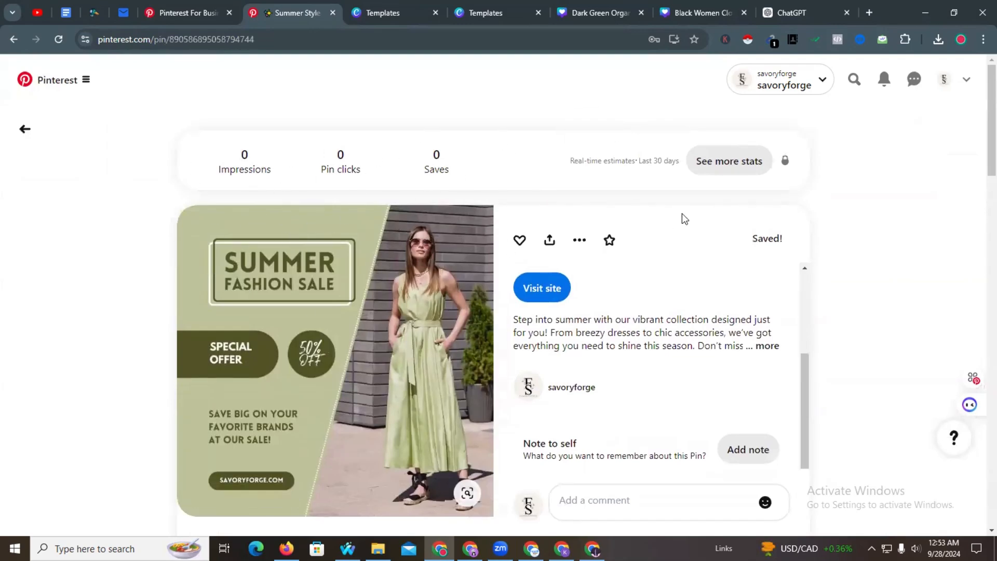
{"action": "scroll", "coordinate": [357, 220], "scroll_direction": "down", "scroll_amount": 3}
{"action": "scroll", "coordinate": [361, 220], "scroll_direction": "up", "scroll_amount": 3}
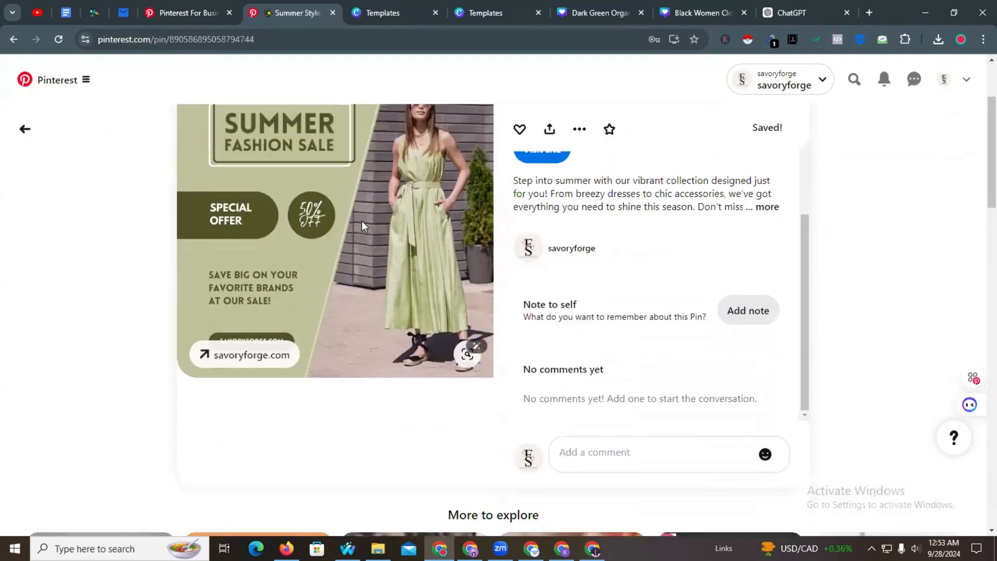